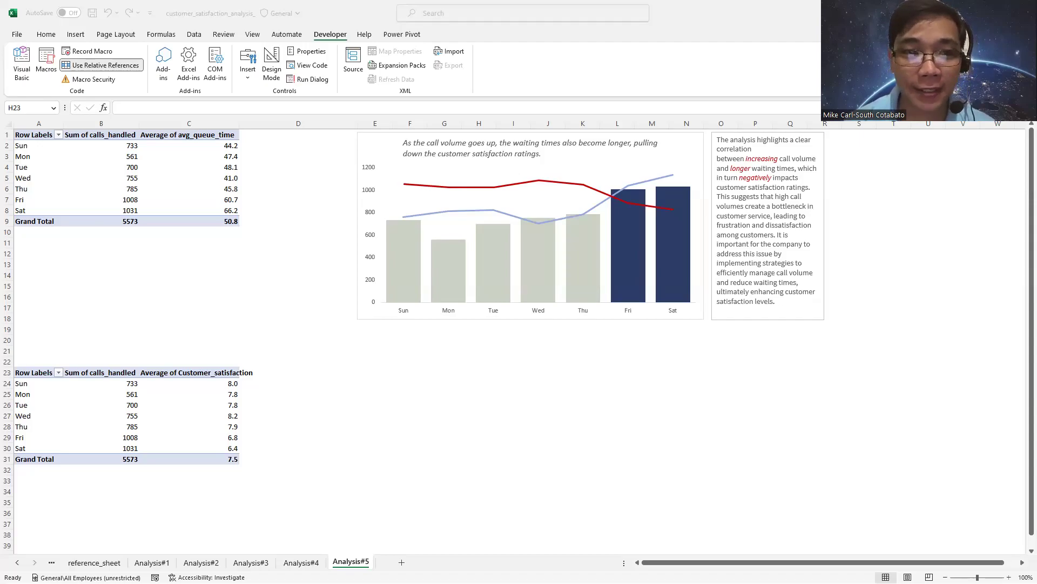
Step: Add a new worksheet after Analysis#5 and rename it "Agent's Performance"
click(401, 562)
double_click(395, 562)
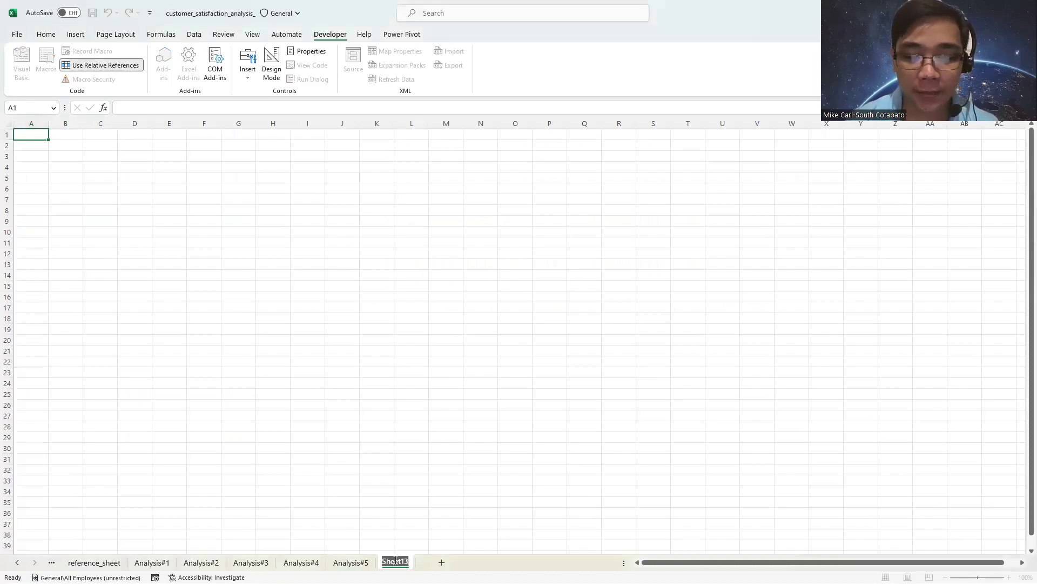
text(Agent)
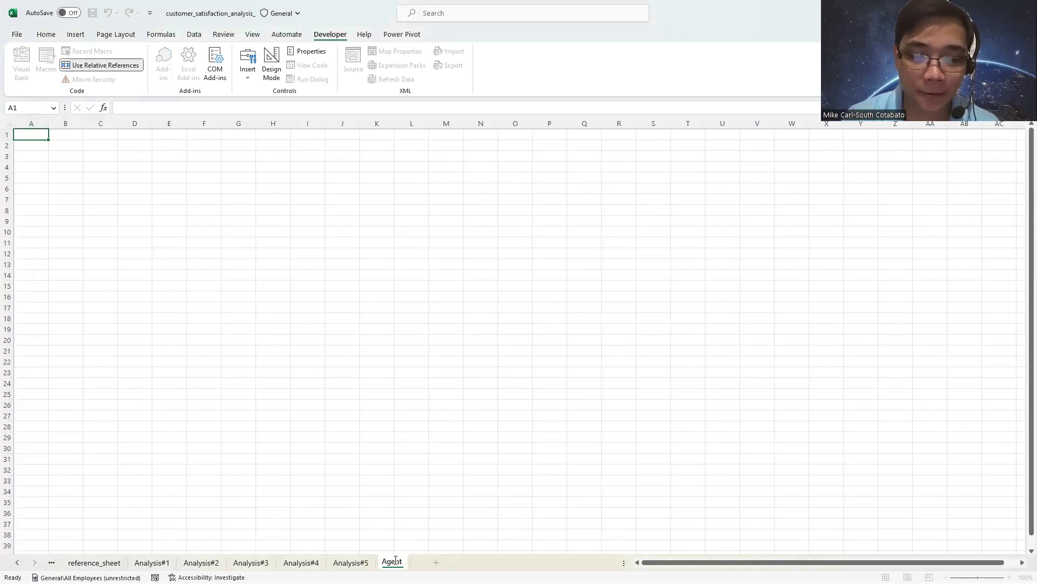
text('s Perfo)
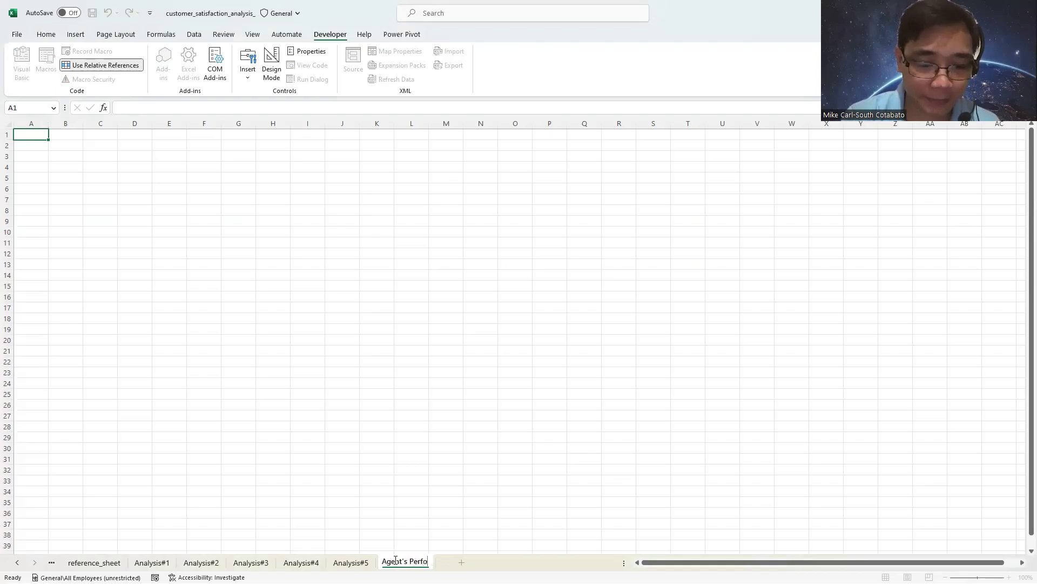
text(rmance)
click(370, 462)
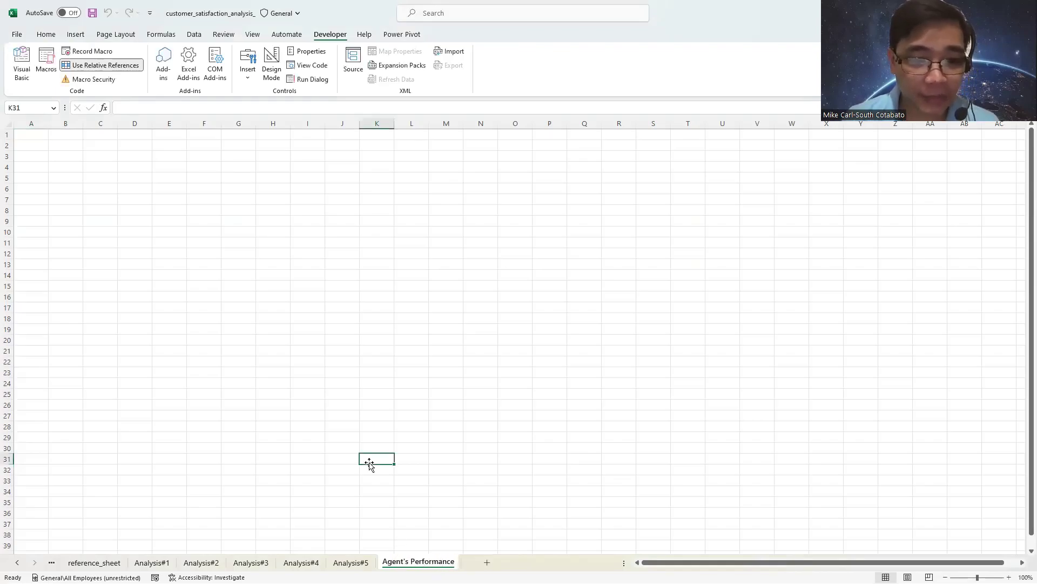
Step: Run the Performance_Indicator macro on the new sheet, starting from cell A2
click(97, 214)
click(42, 141)
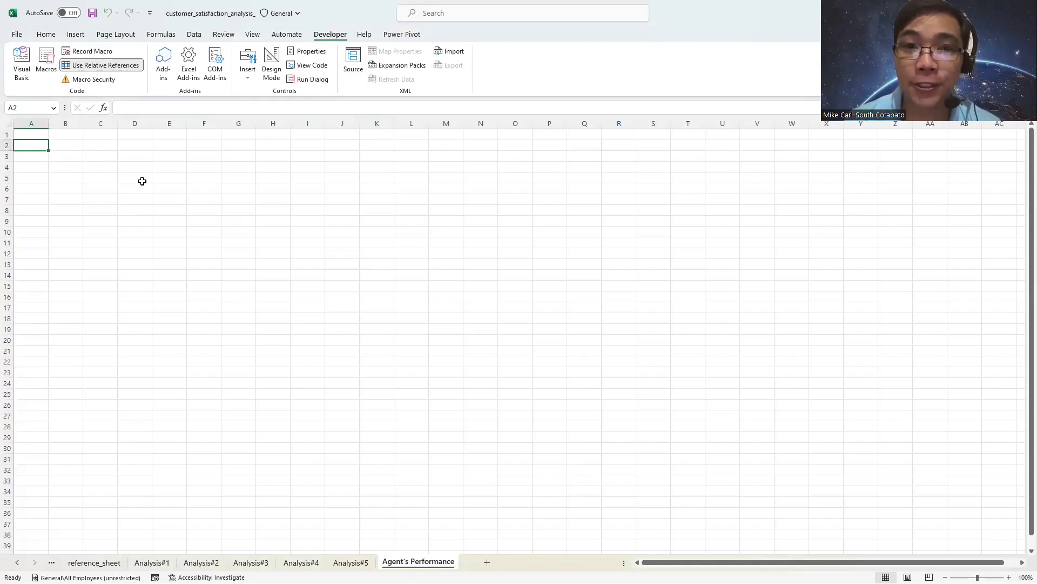
click(50, 76)
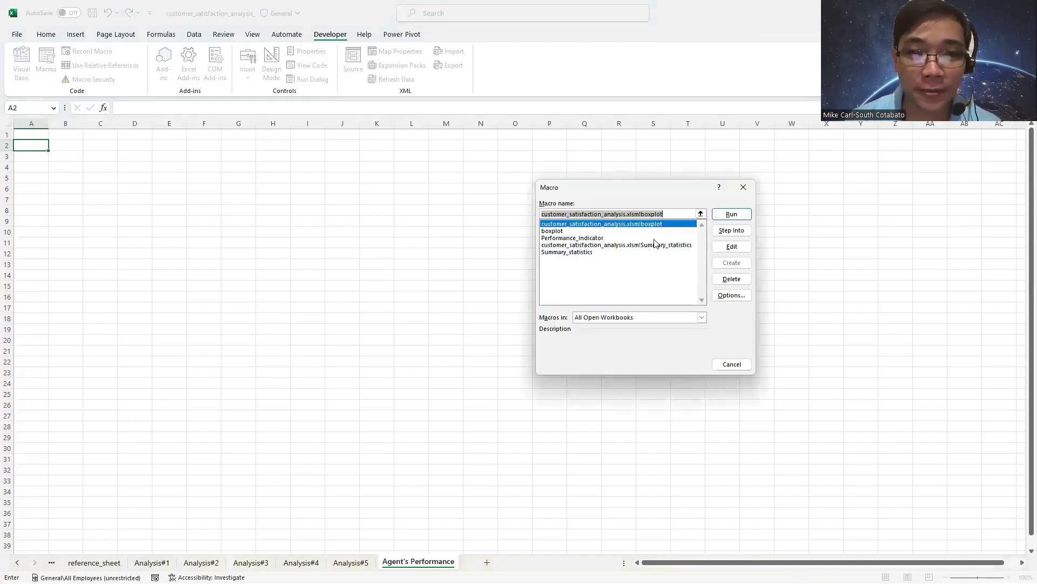
click(600, 239)
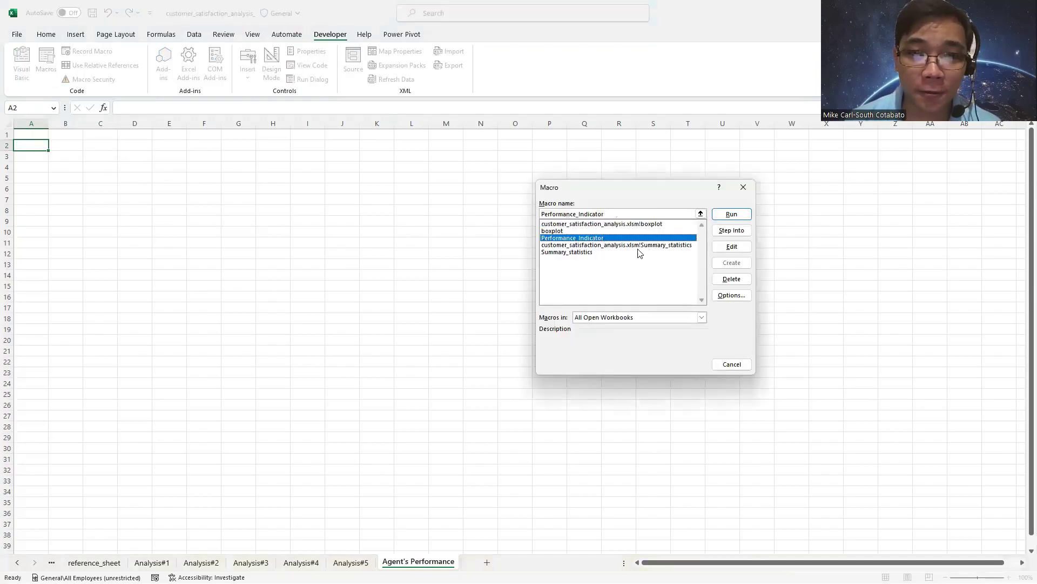
click(726, 214)
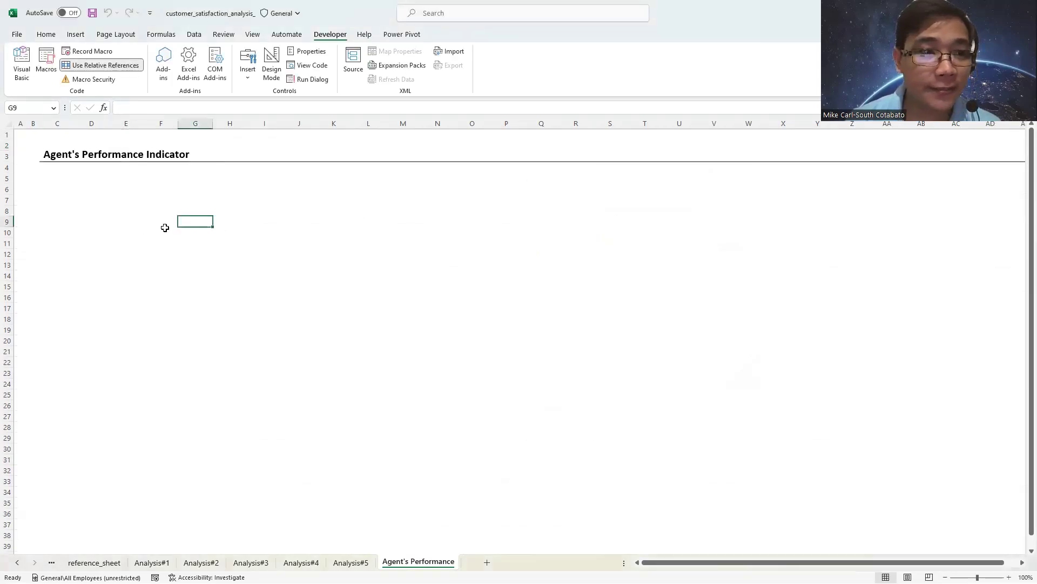
Step: Enter the label "Agent's Name" in cell C6 under the Agent's Performance Indicator heading
click(91, 201)
click(58, 192)
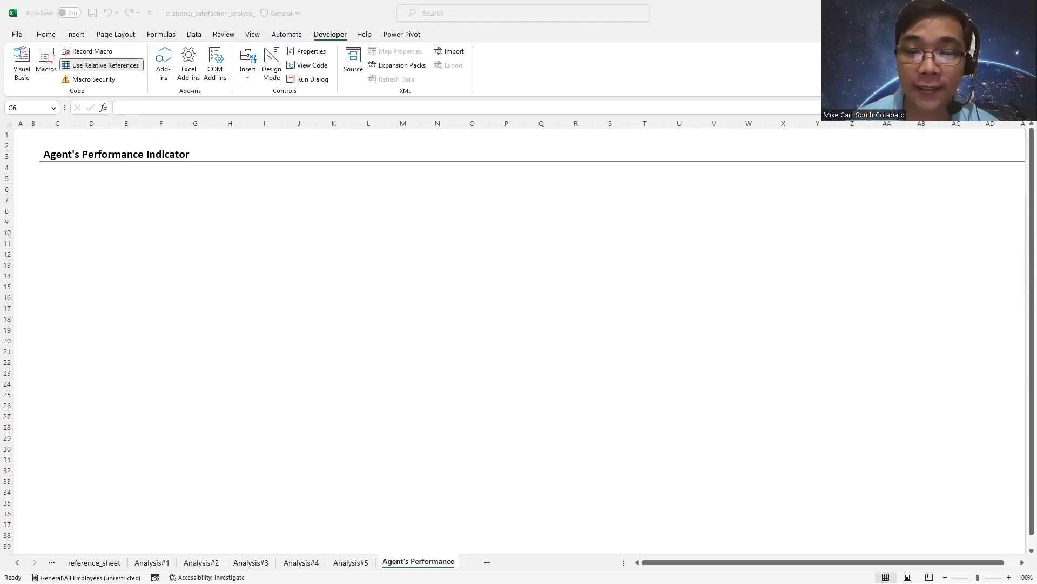
click(66, 186)
text(Ag)
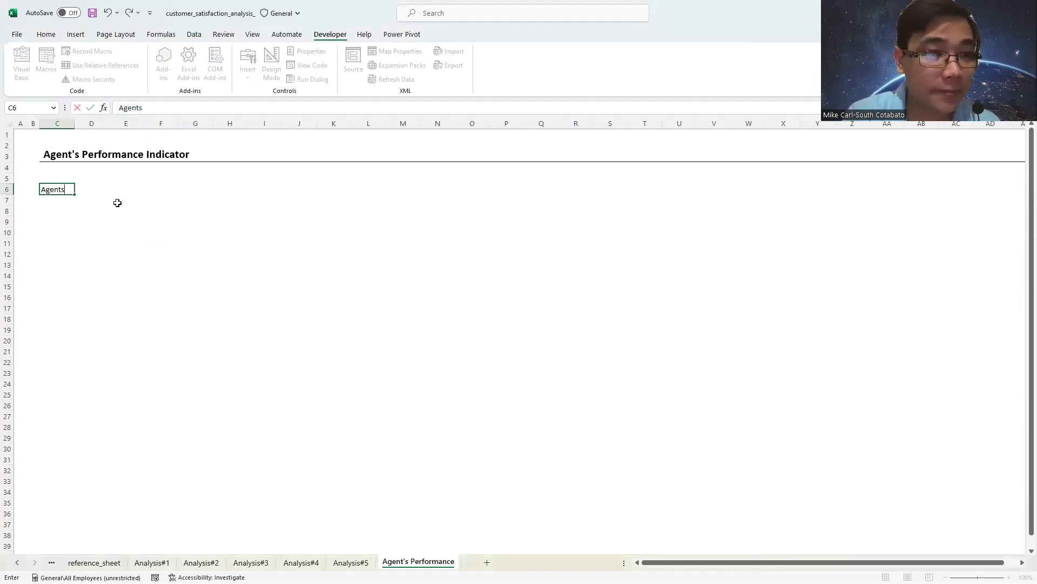
text(ent's Name)
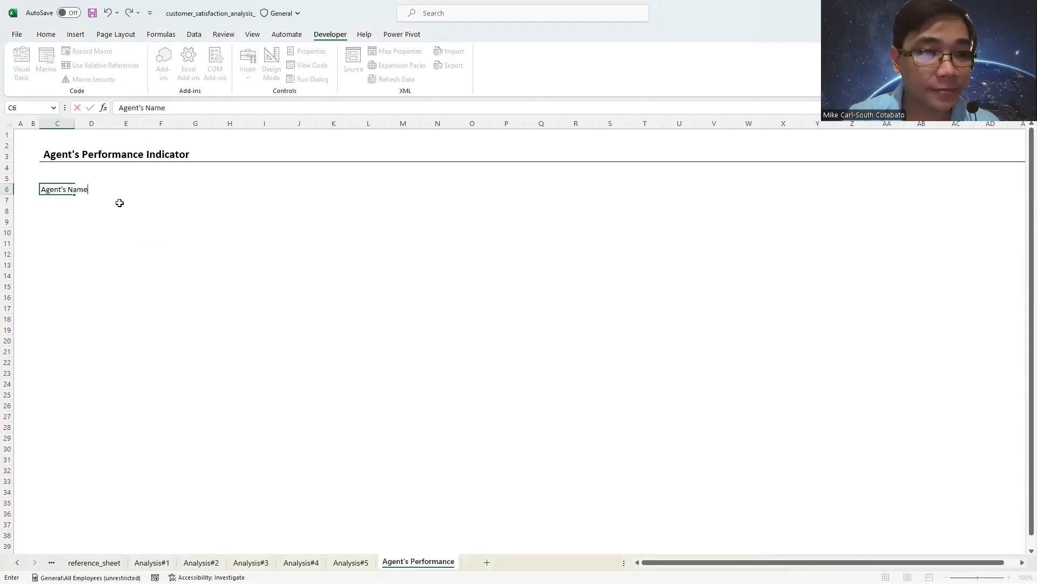
click(118, 202)
Step: Start a data validation rule for cell F6 that allows only values from a List
click(168, 190)
click(134, 188)
click(156, 190)
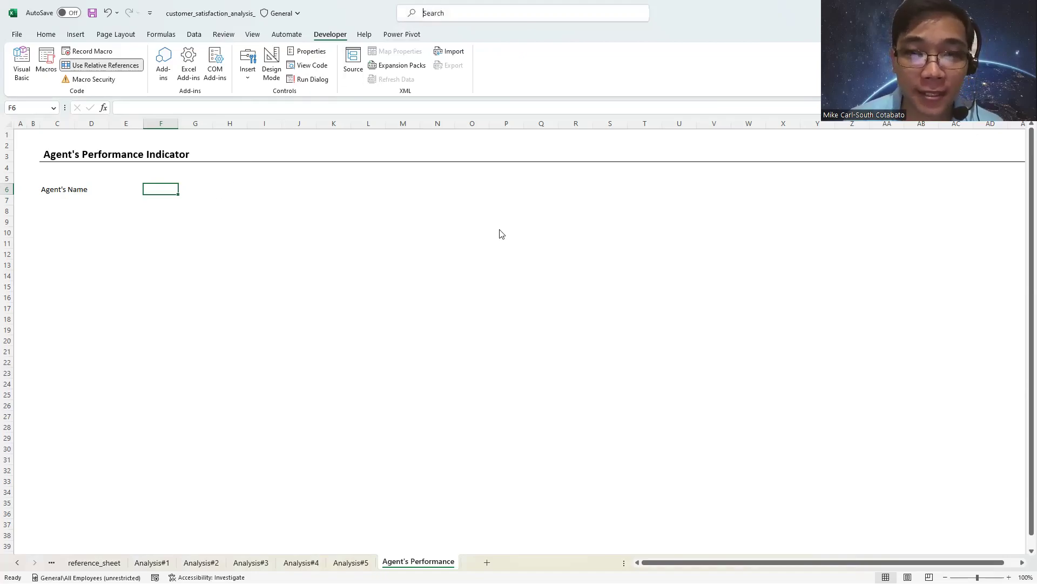
key(alt+a)
key(v)
key(v)
click(620, 257)
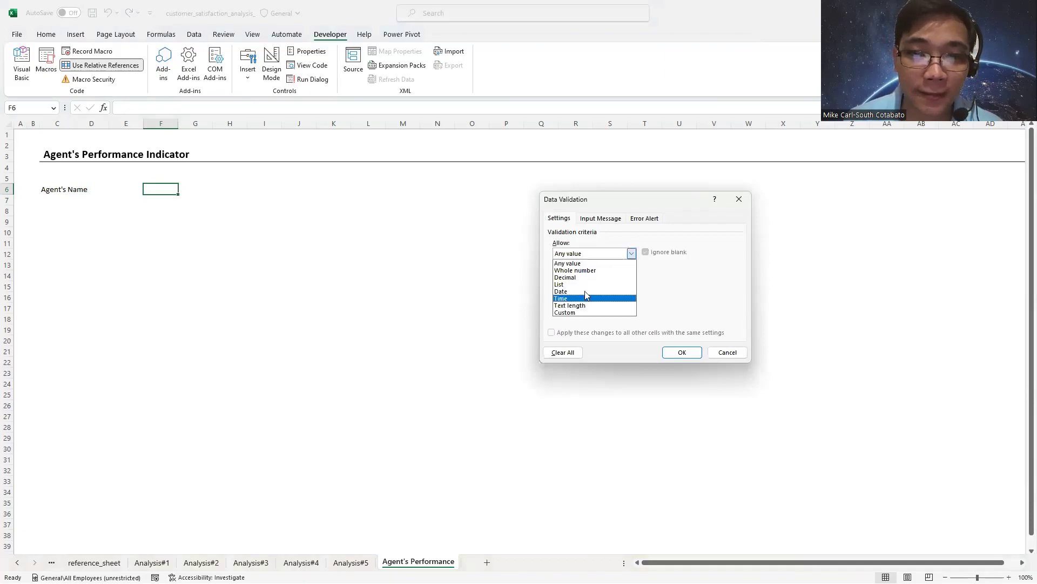
click(584, 284)
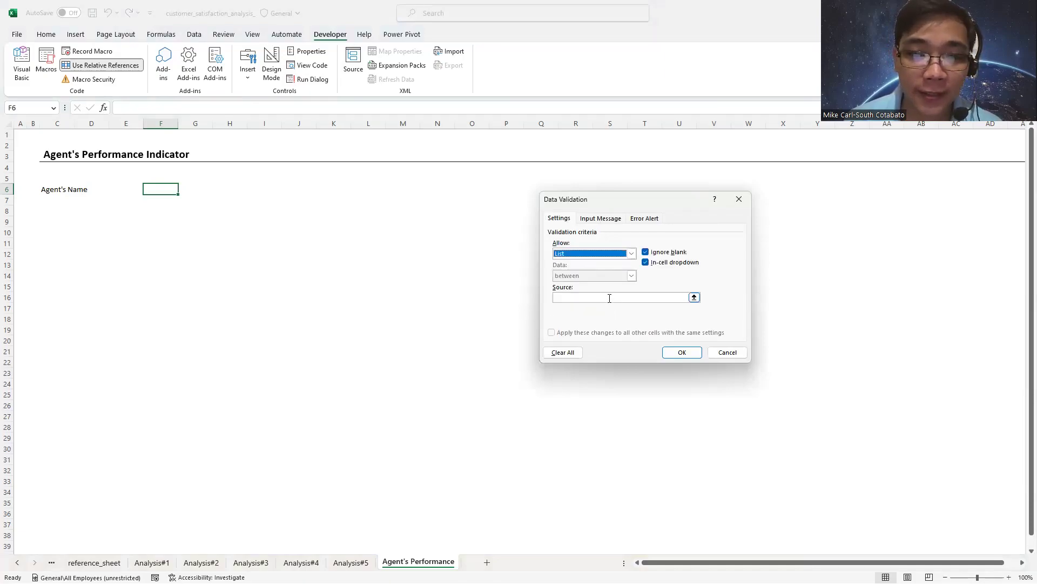
Step: Set the validation list's source to the agent names in 'Analysis#1'!$A$4:$A$13 and apply the rule
click(611, 297)
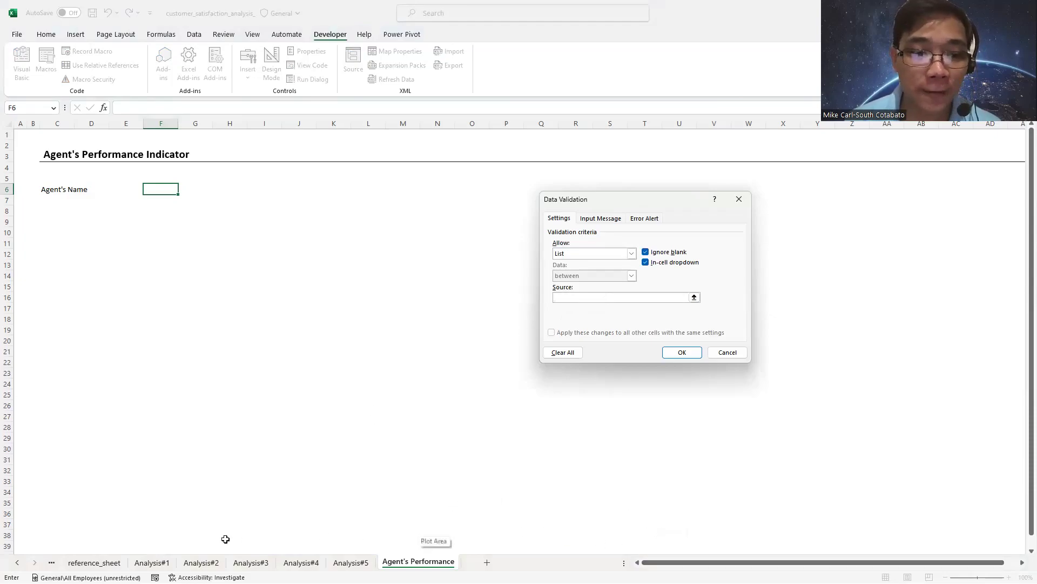
click(151, 563)
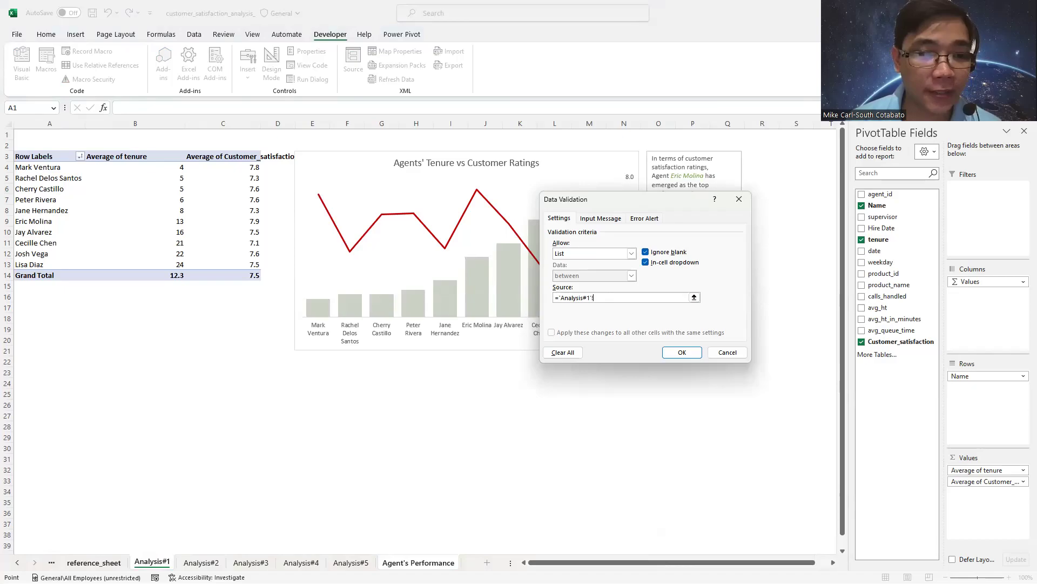
click(94, 563)
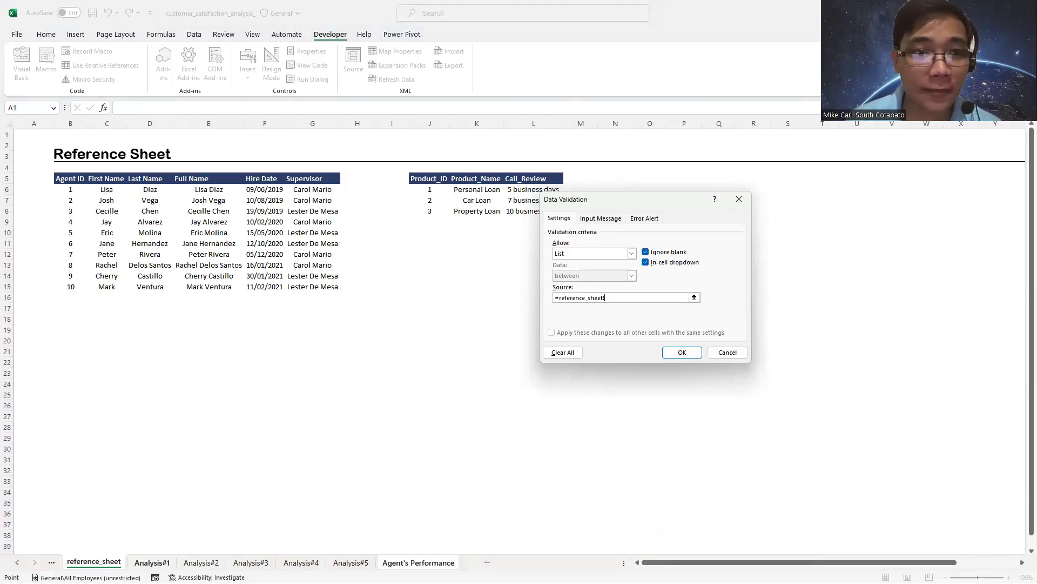
click(152, 562)
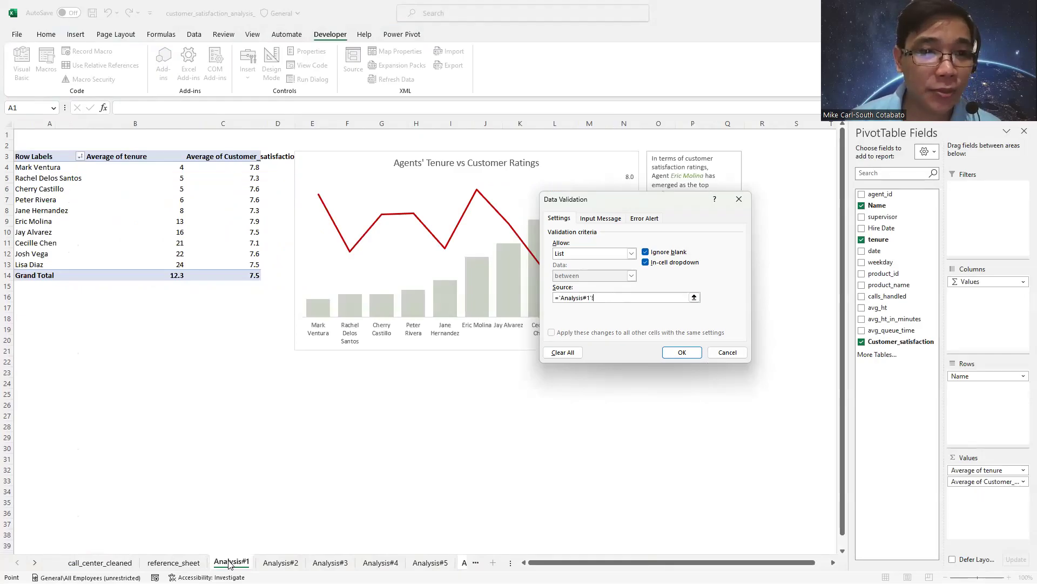
click(49, 168)
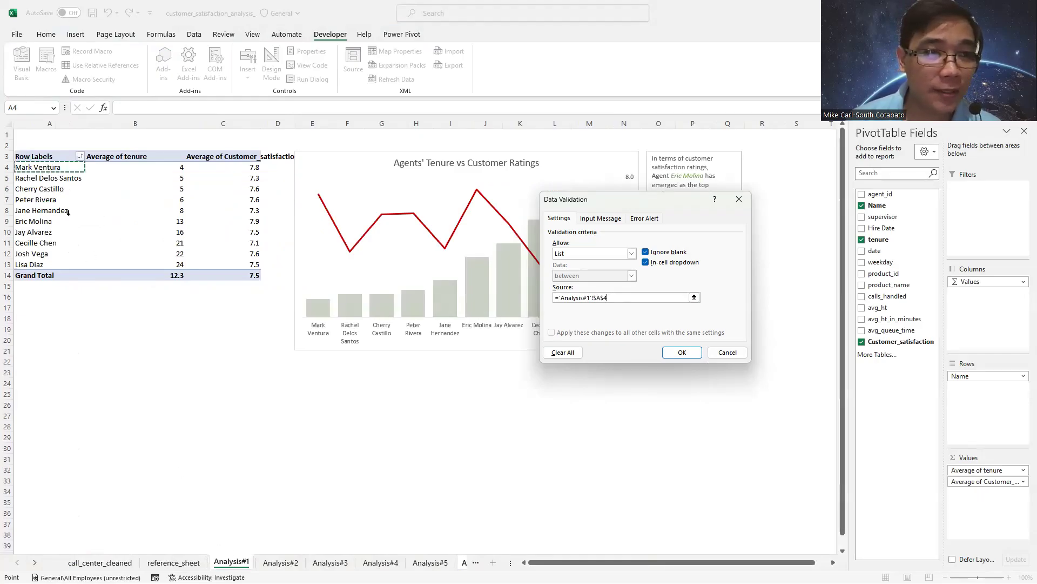
drag(76, 256, 50, 266)
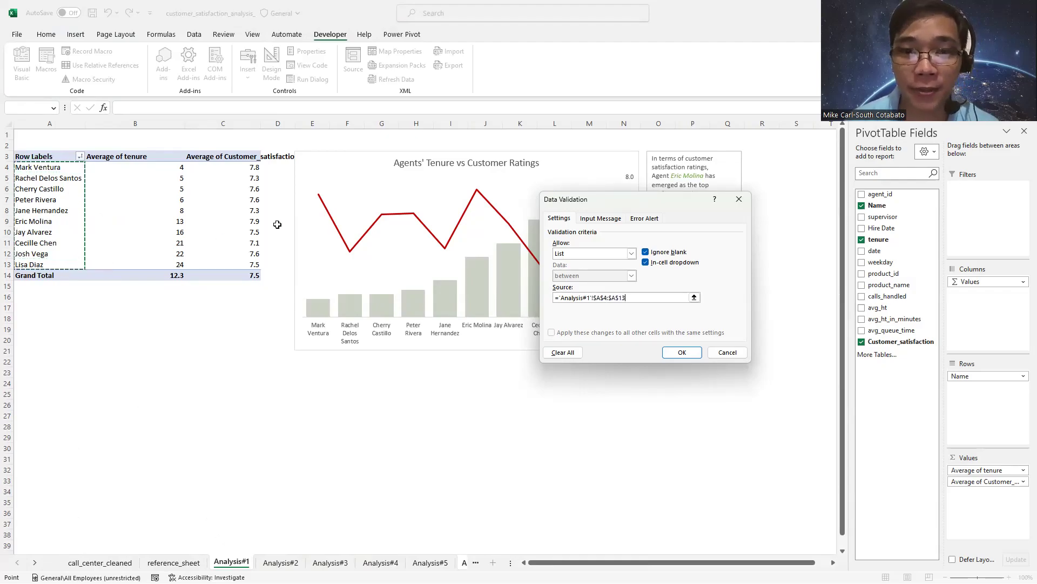
click(682, 356)
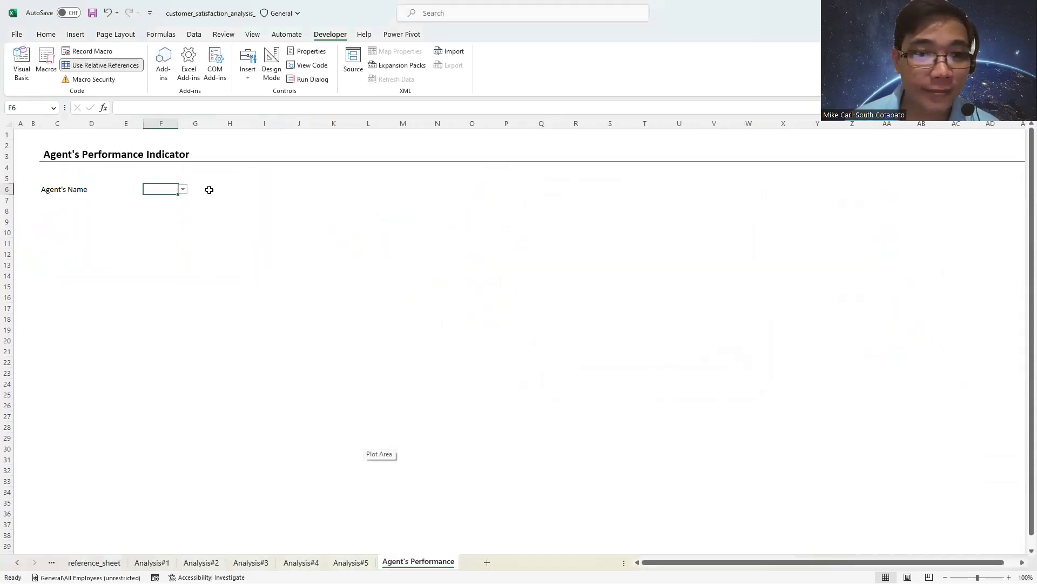
Step: Choose an agent's name from the dropdown list in F6 and enter the label "Supervisor" in C7
click(160, 190)
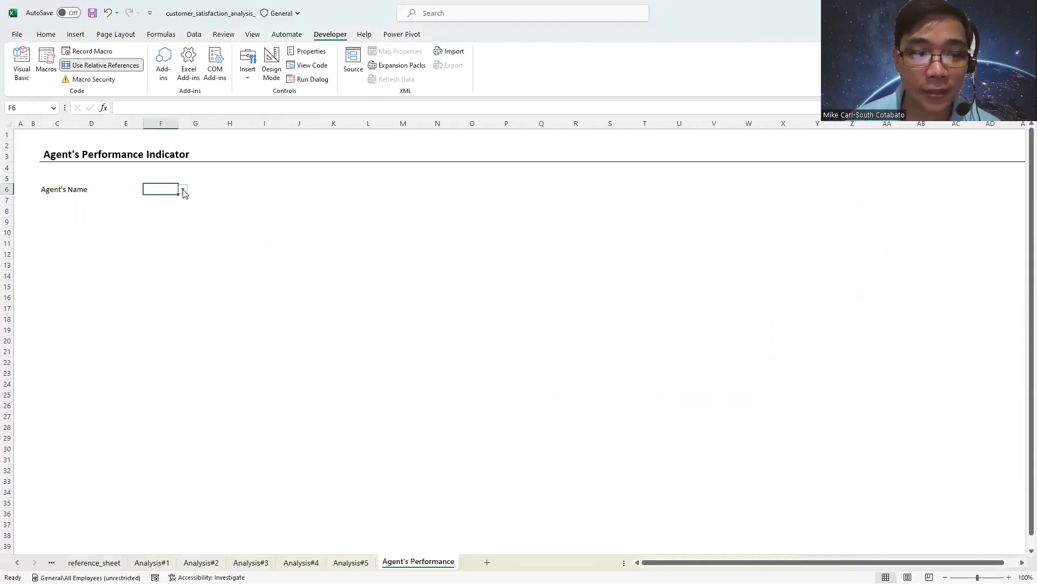
click(184, 190)
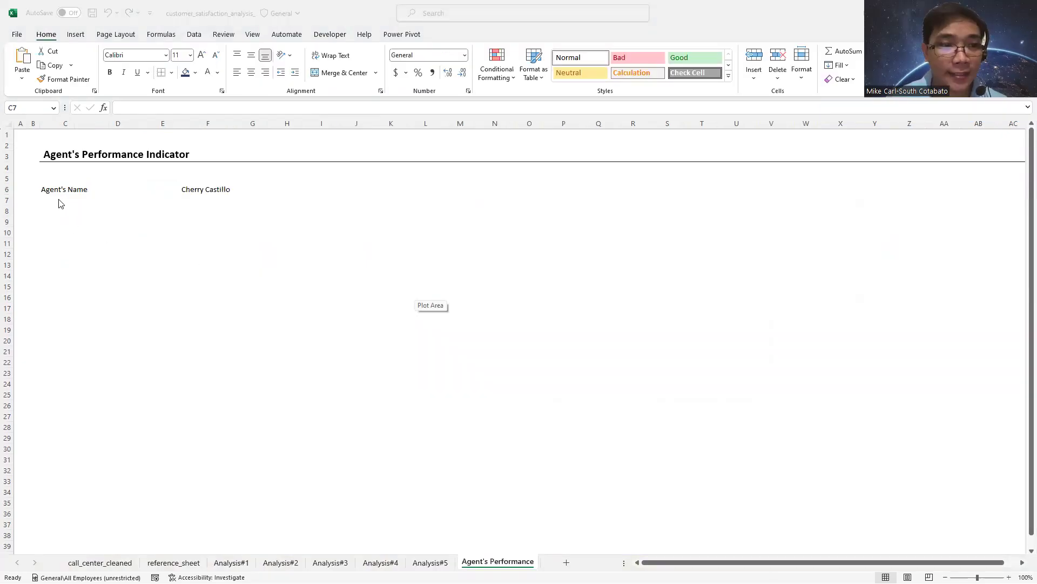
click(63, 201)
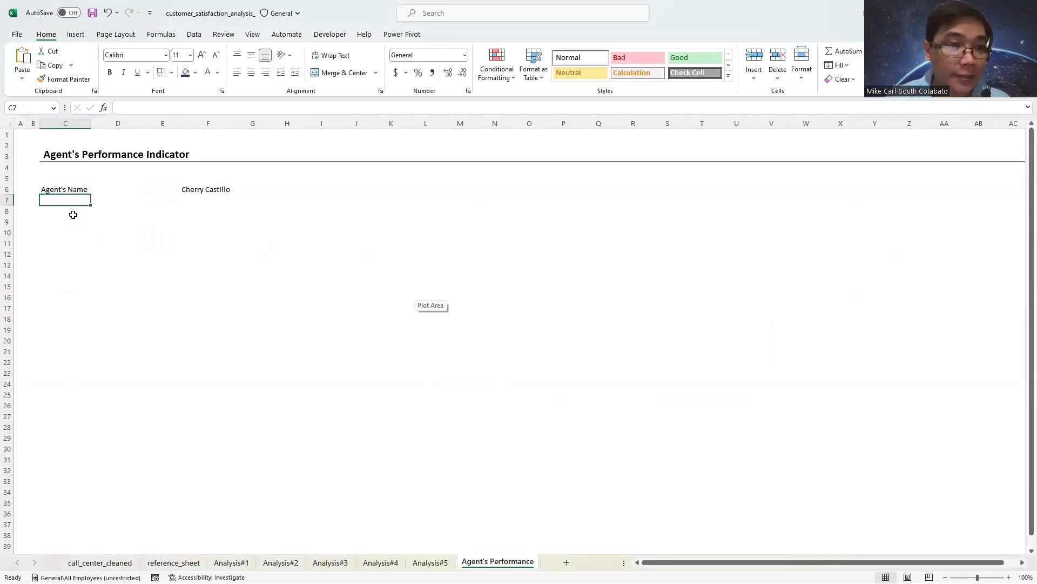
double_click(63, 199)
text(Supervisor)
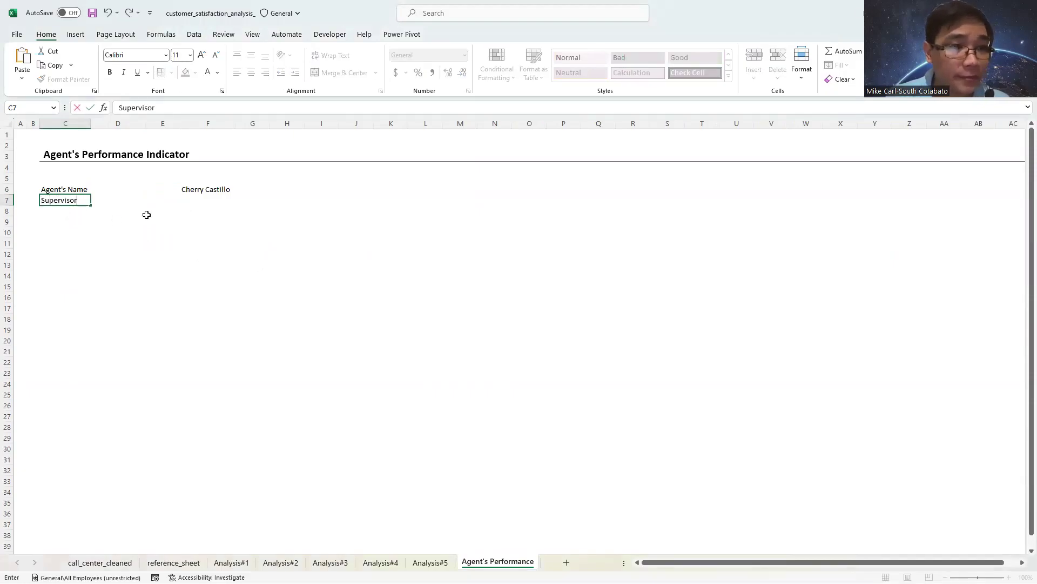
click(197, 202)
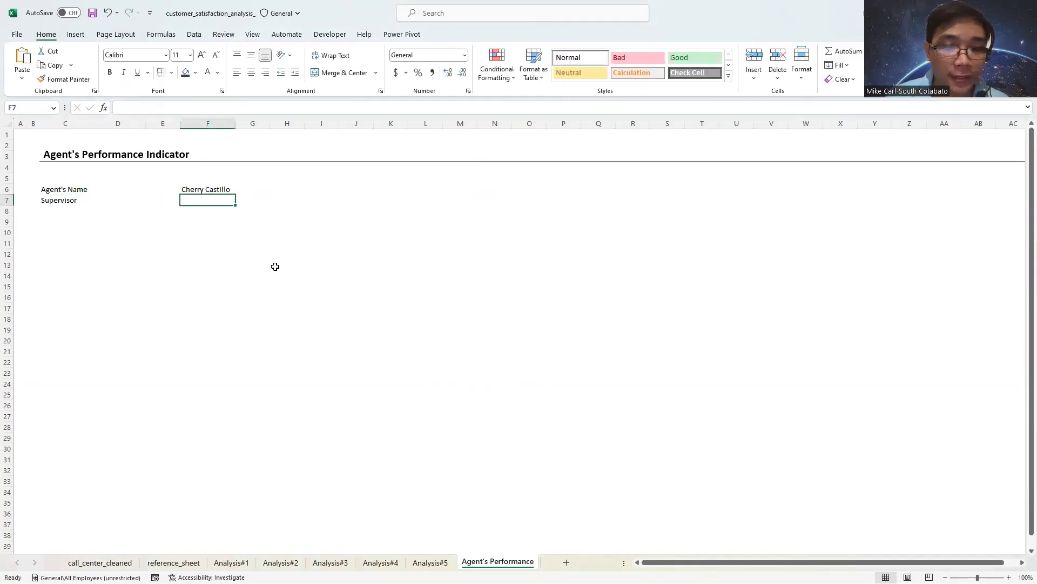
text(=)
key(BackSpace)
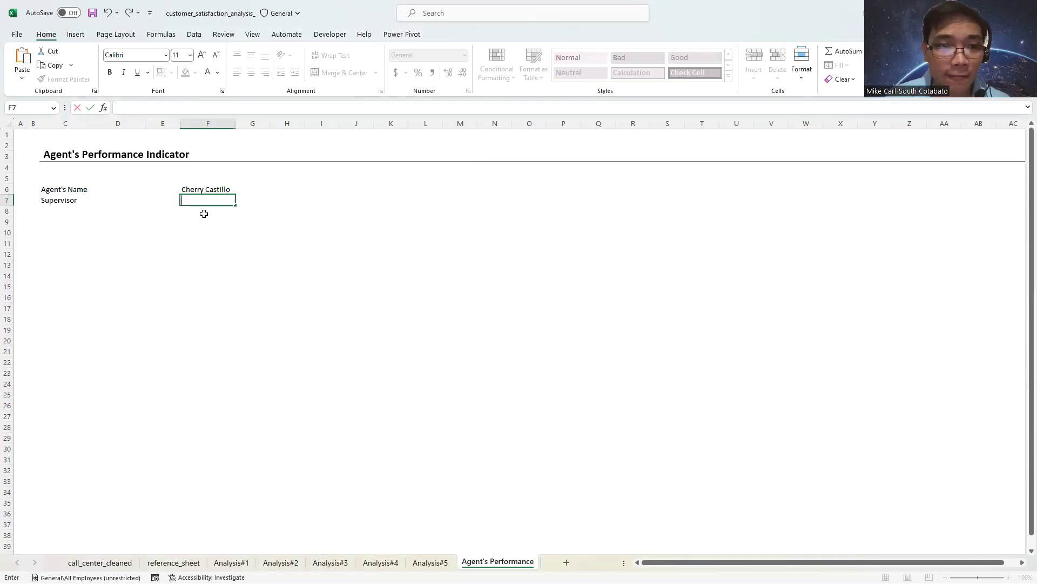
key(Escape)
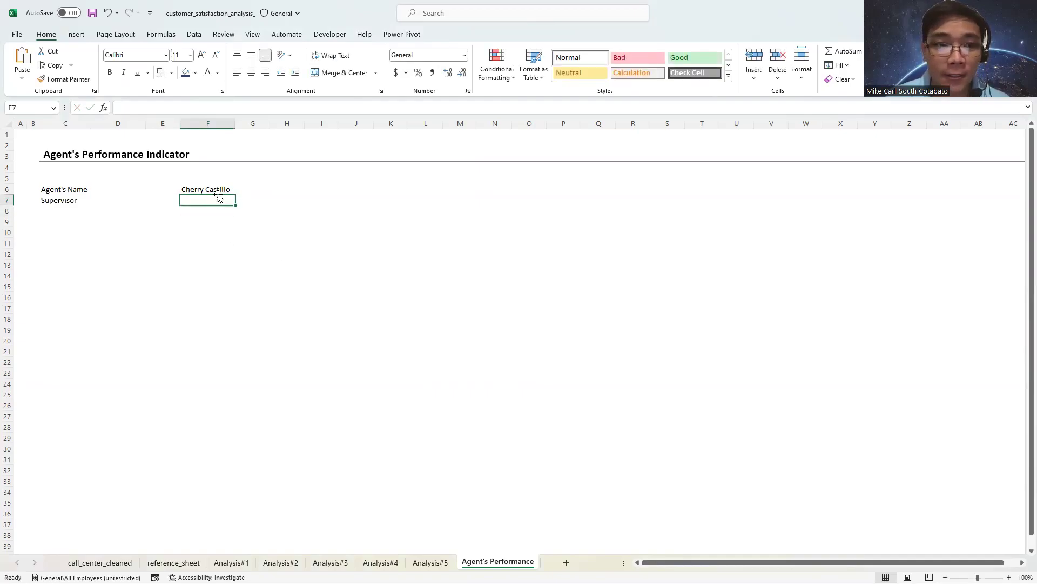
key(Up)
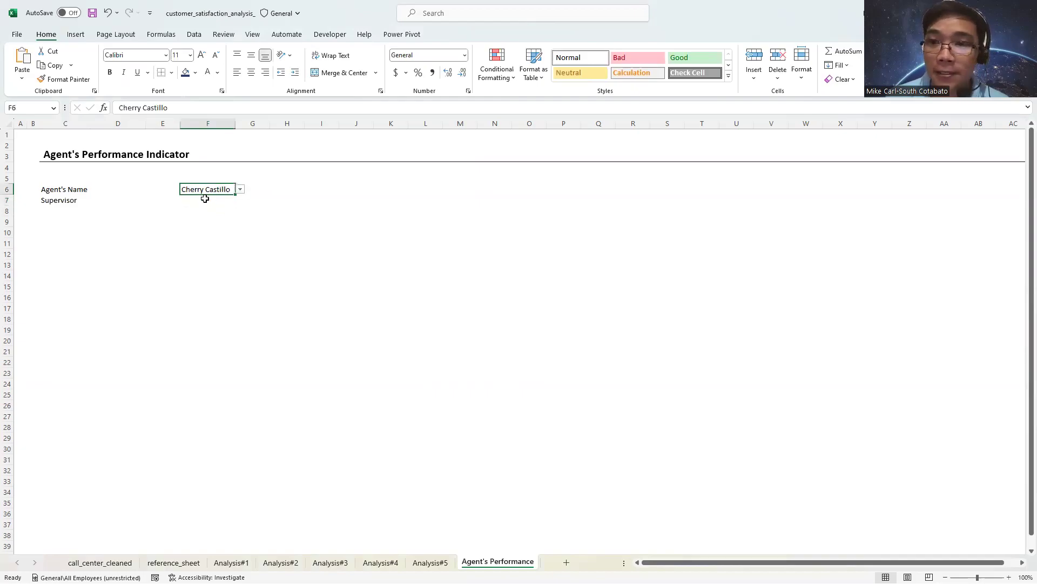
Step: Start an XLOOKUP formula in F7 beside the Supervisor label, using $F$6 as the absolute lookup value
click(206, 201)
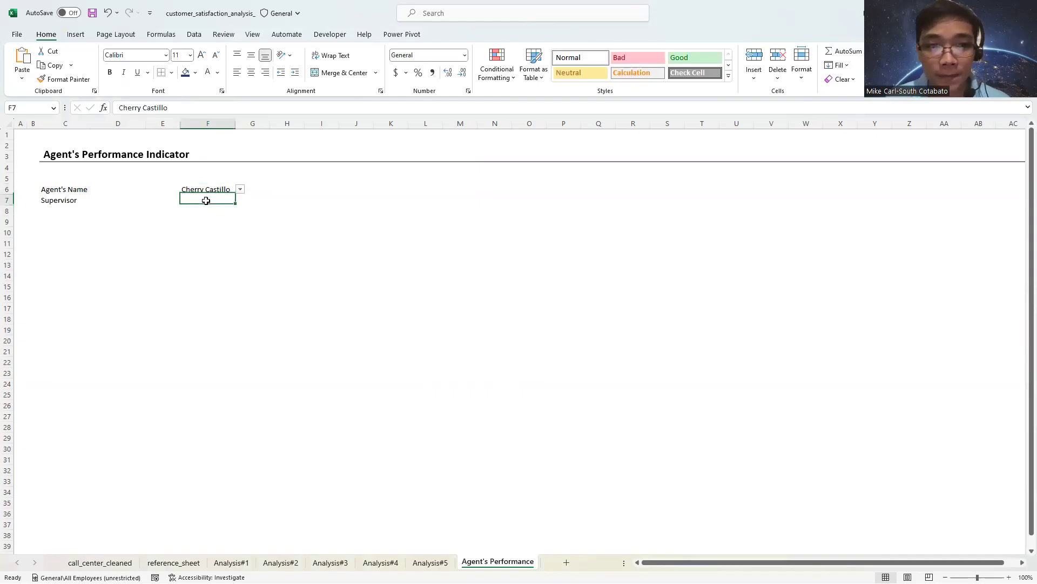
text(=)
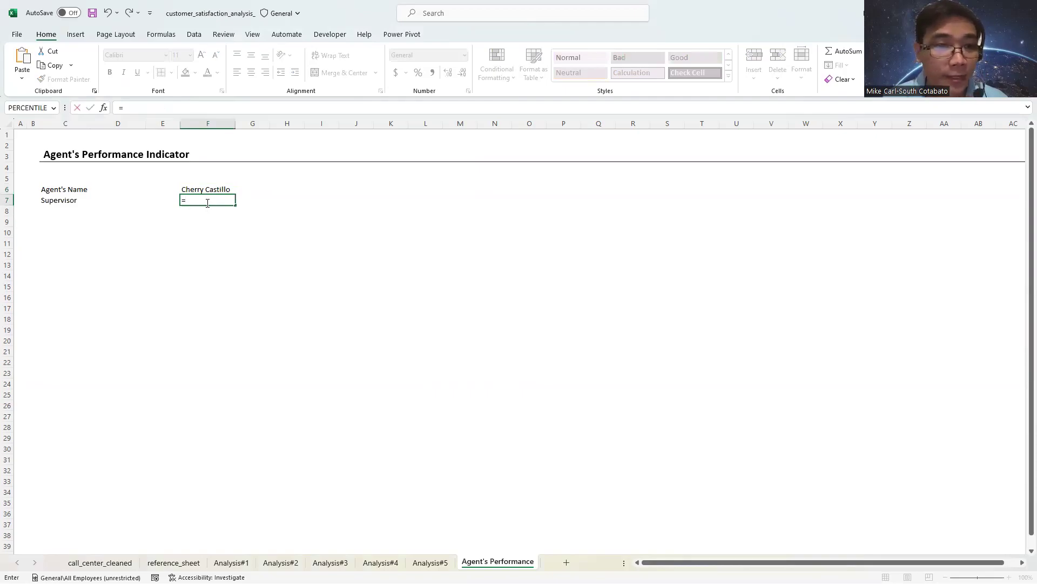
text(xl)
double_click(215, 212)
click(211, 185)
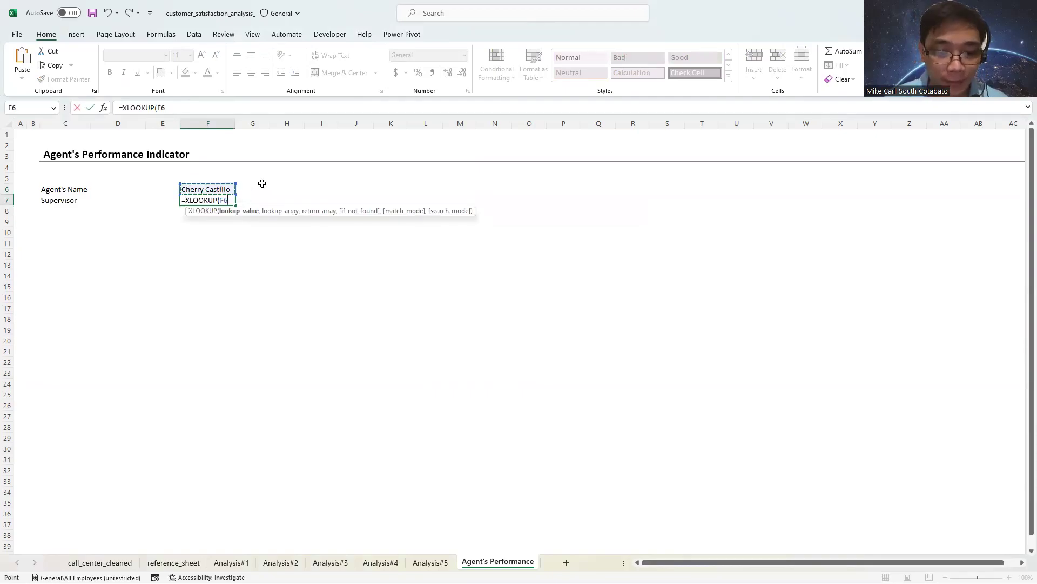
key(F4)
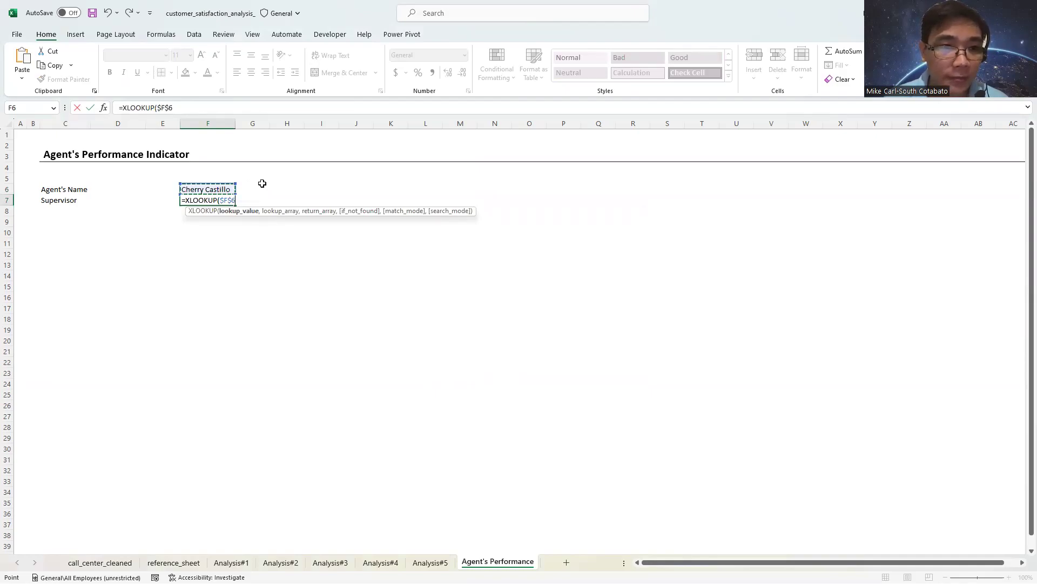
text(,)
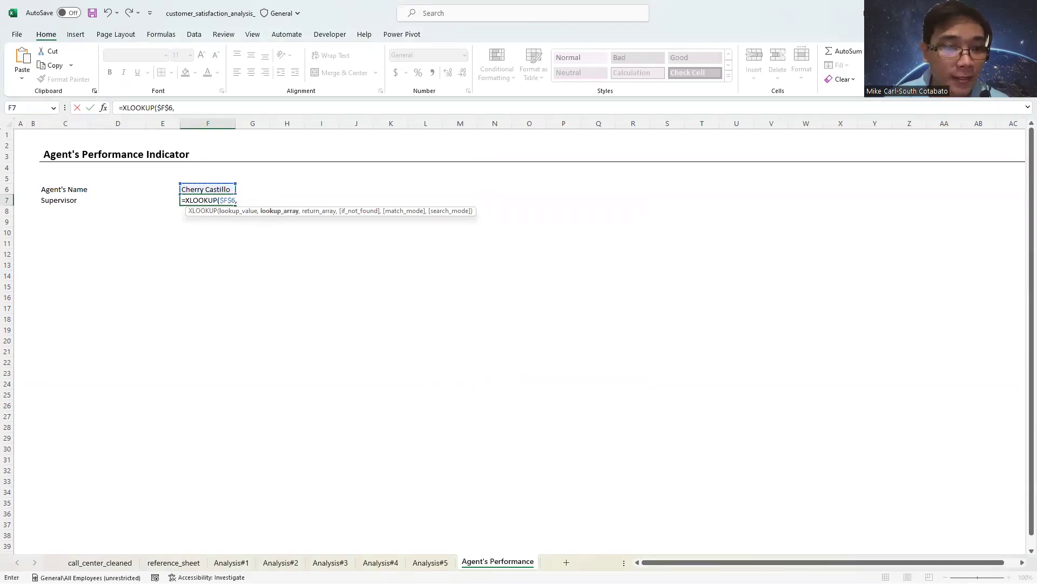
Step: Set the XLOOKUP lookup array to the absolute range call_center_cleaned!$C$6:$C$256 in the Name column
click(109, 563)
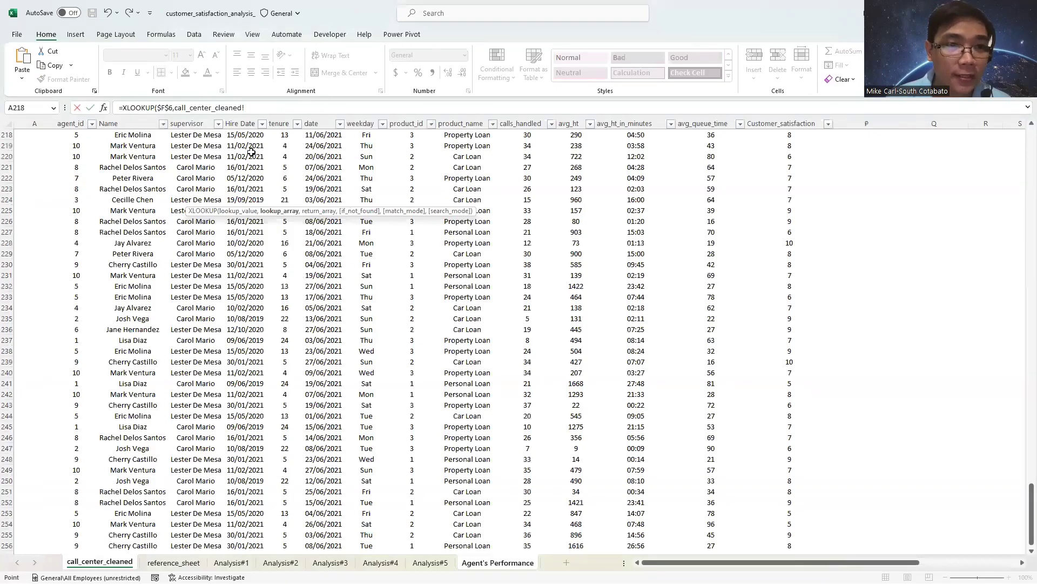
drag(1031, 490, 1032, 124)
click(131, 189)
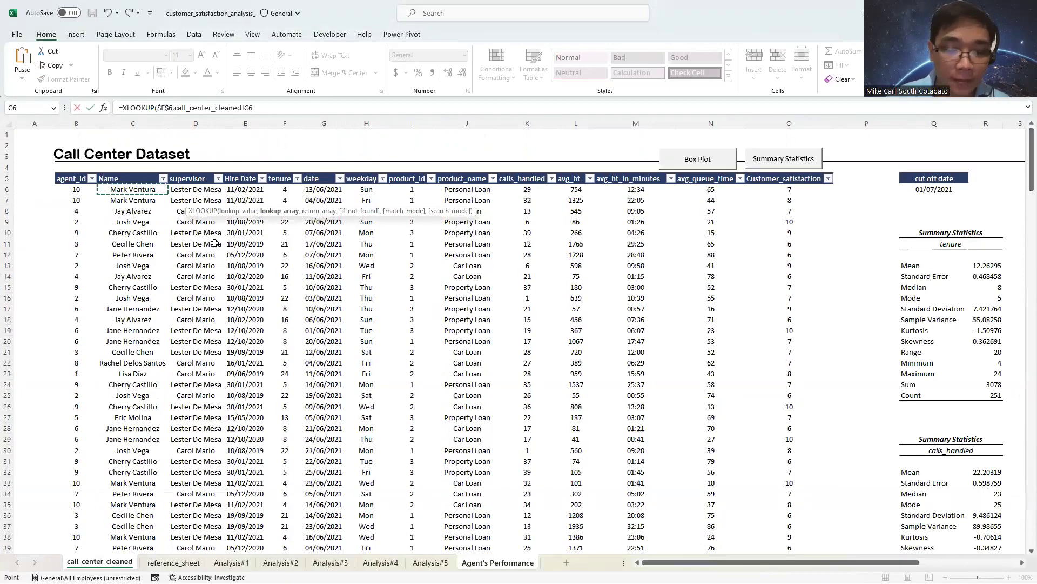
key(ctrl+shift+Down)
key(F4)
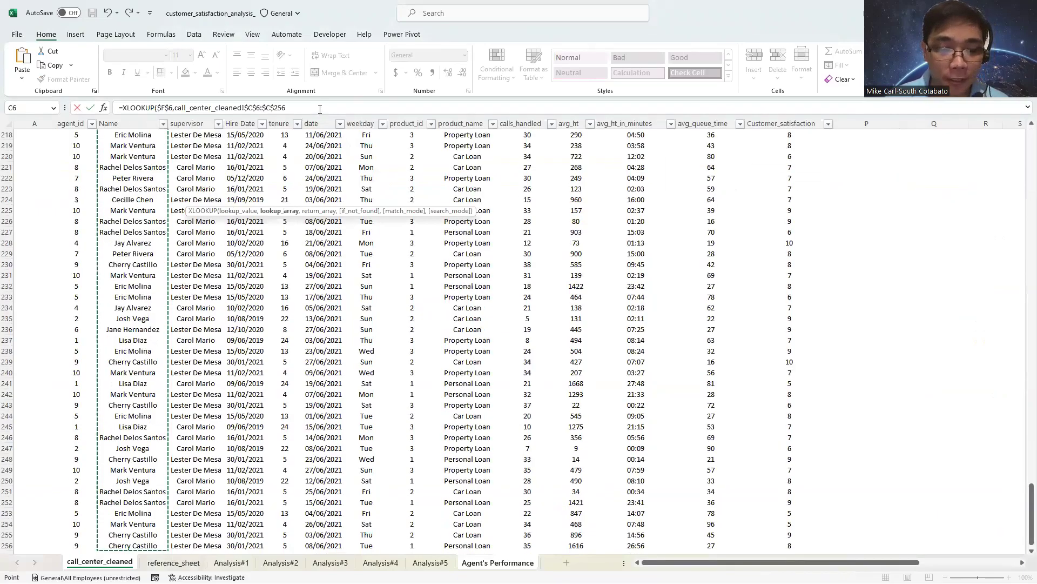
text(,)
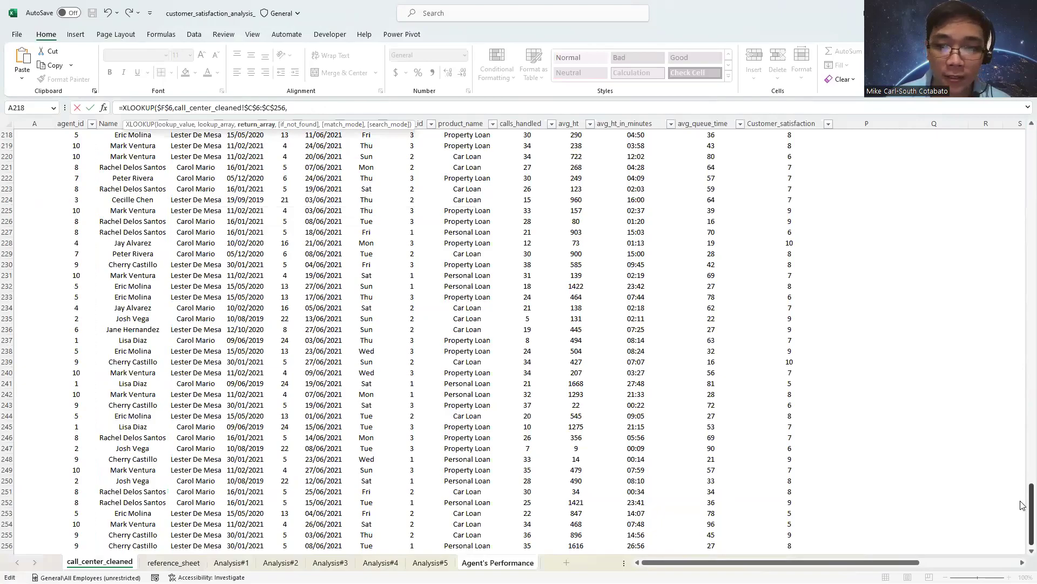
Step: Set the XLOOKUP return array to the supervisor column, call_center_cleaned!$D$6:$D$256, and complete the formula
drag(1022, 464, 1023, 145)
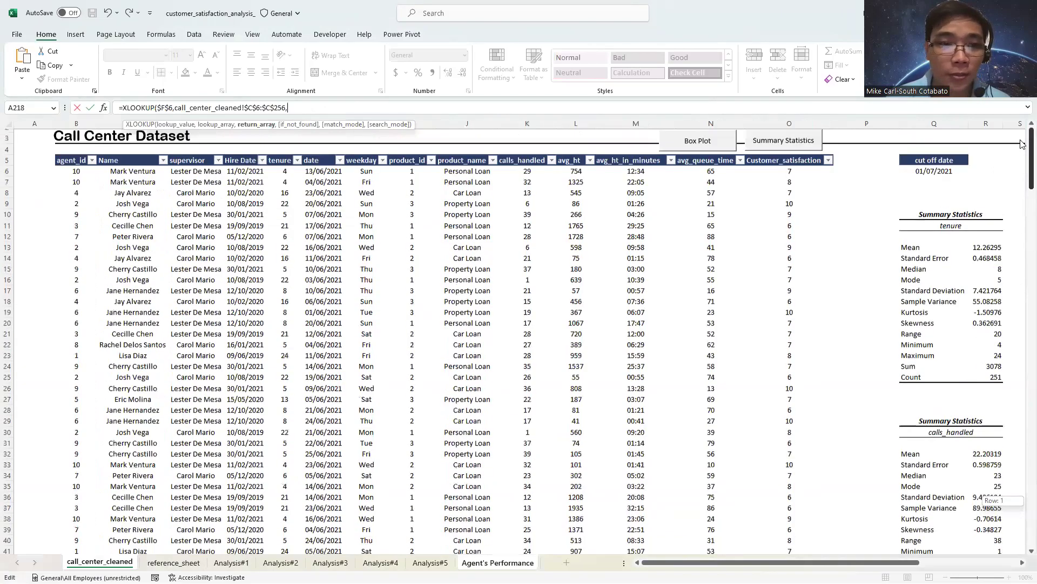
scroll(215, 247, up, 1)
click(196, 189)
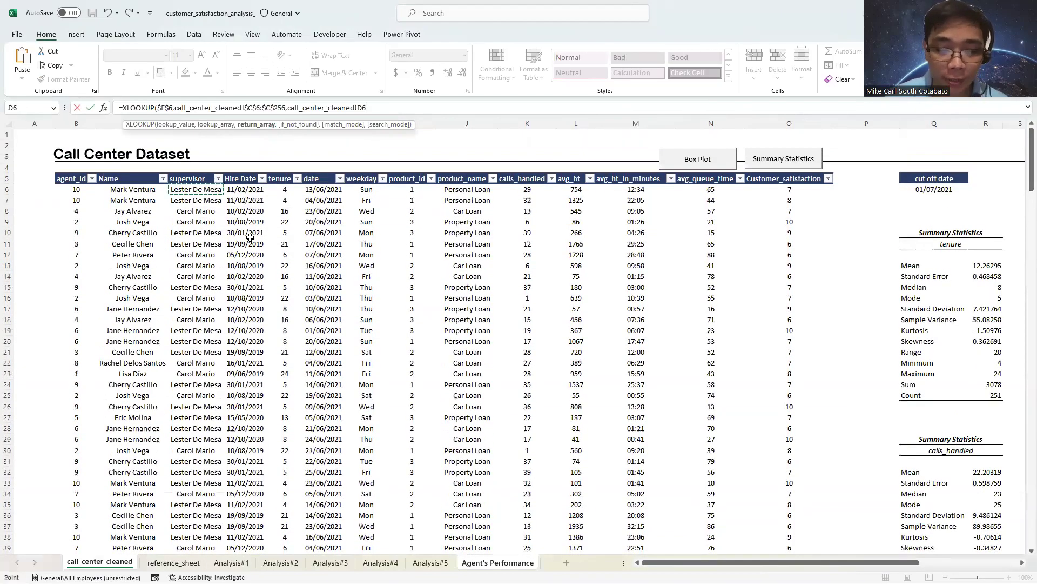
key(ctrl+shift+Down)
key(F4)
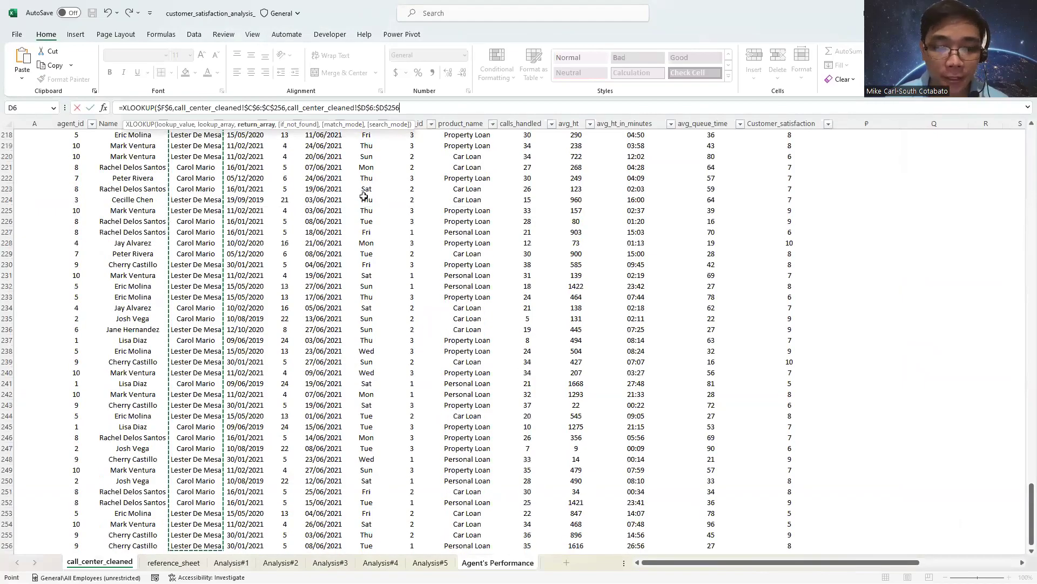
key(Return)
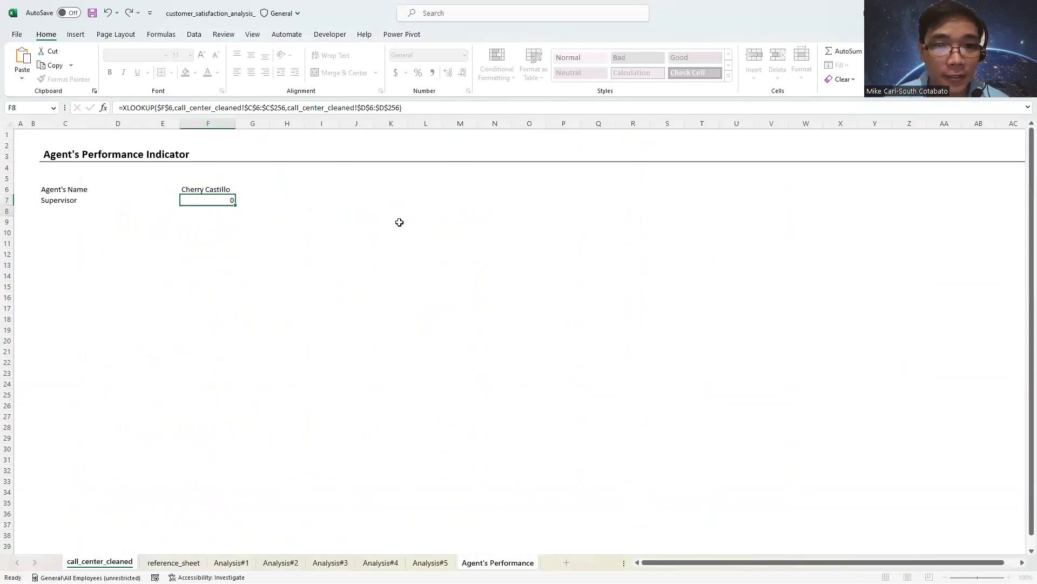
Step: Enter the label "Date of Hire" in cell C8 below Supervisor
click(54, 211)
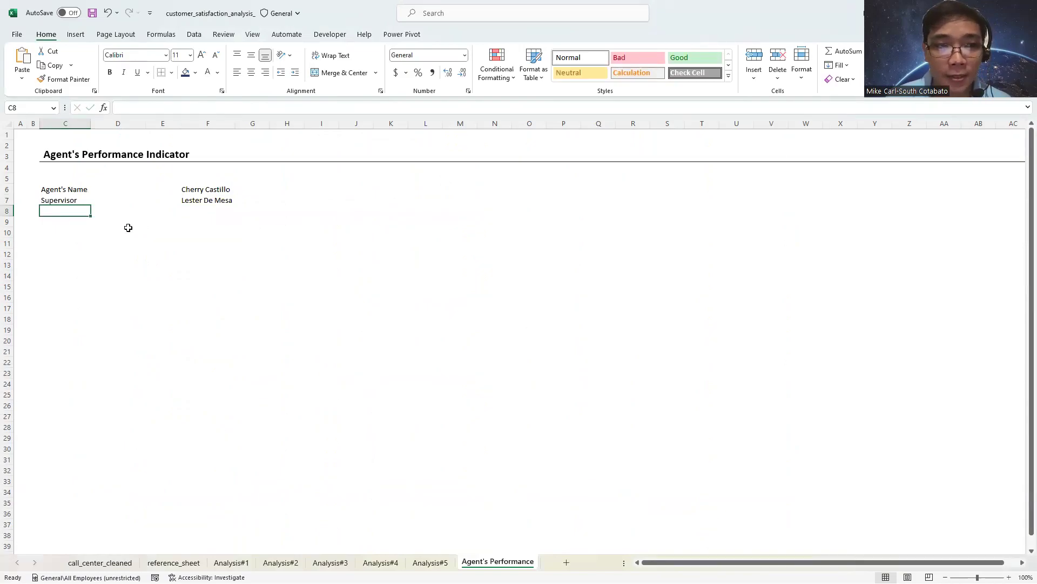
text(Date of Hire)
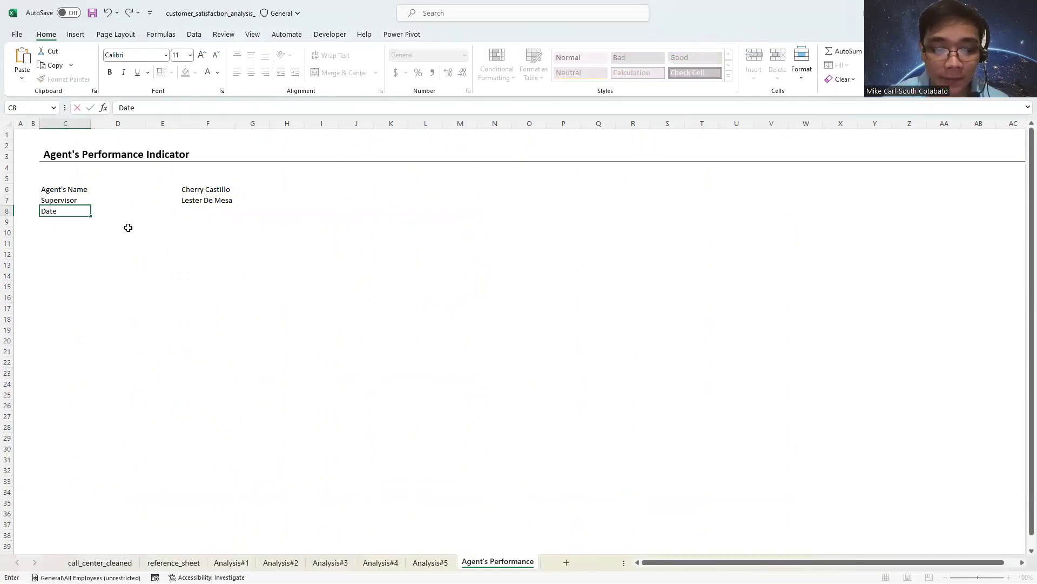
click(120, 220)
Step: Copy the supervisor lookup formula from F7 into F8 beside the Date of Hire label
click(206, 211)
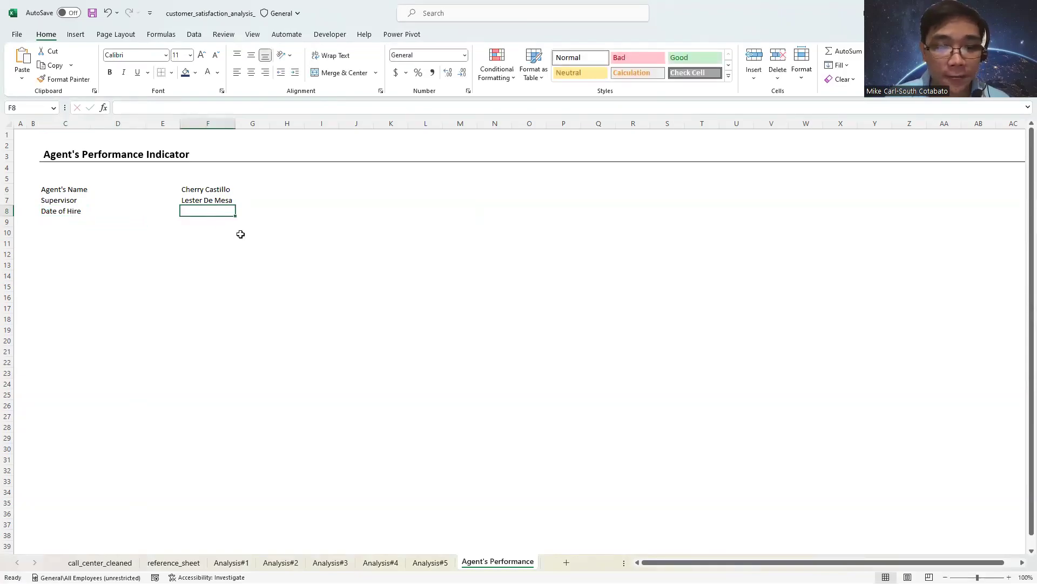
click(211, 200)
key(ctrl+c)
click(205, 218)
key(ctrl+v)
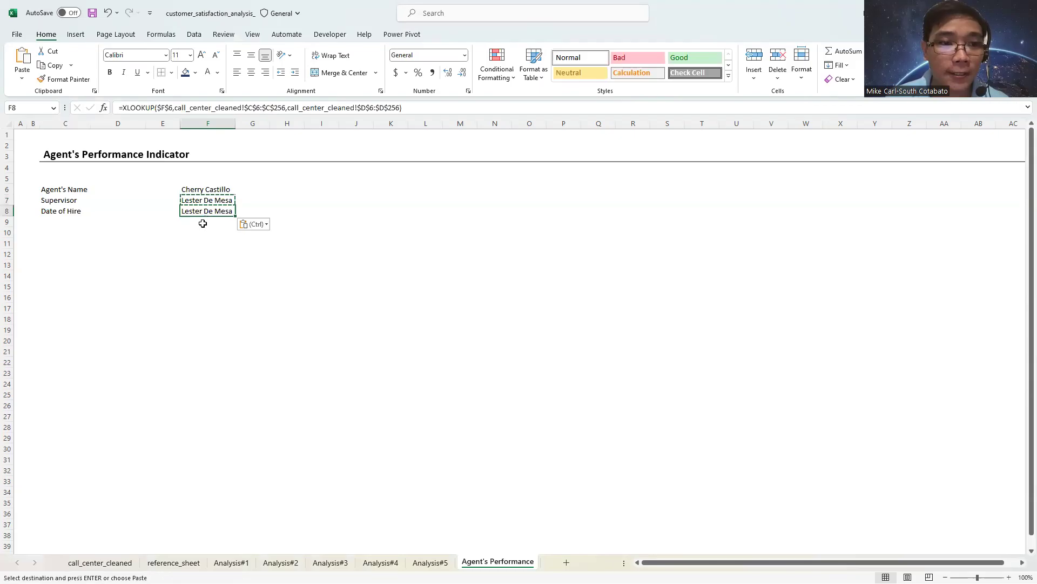
Step: Replace the return array in F8's XLOOKUP formula with the Hire Date column, call_center_cleaned!$E$6:$E$256
click(285, 110)
click(319, 108)
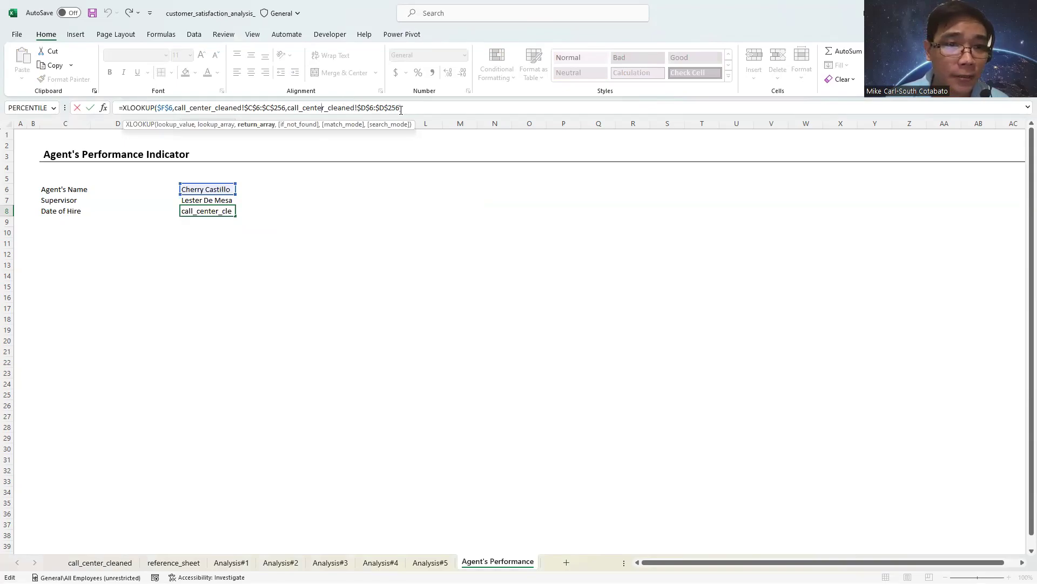
drag(401, 108, 287, 108)
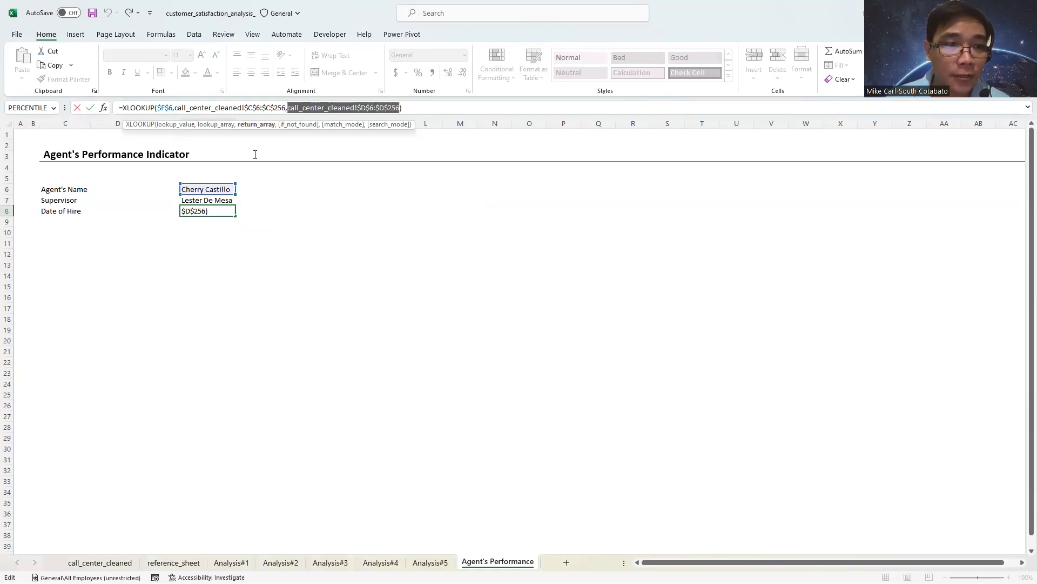
key(Delete)
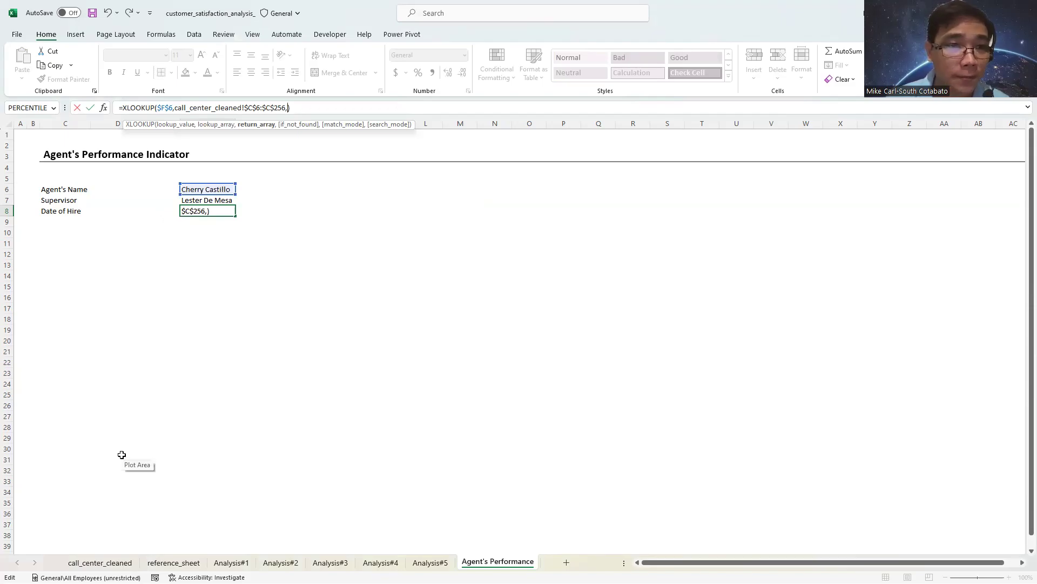
click(96, 563)
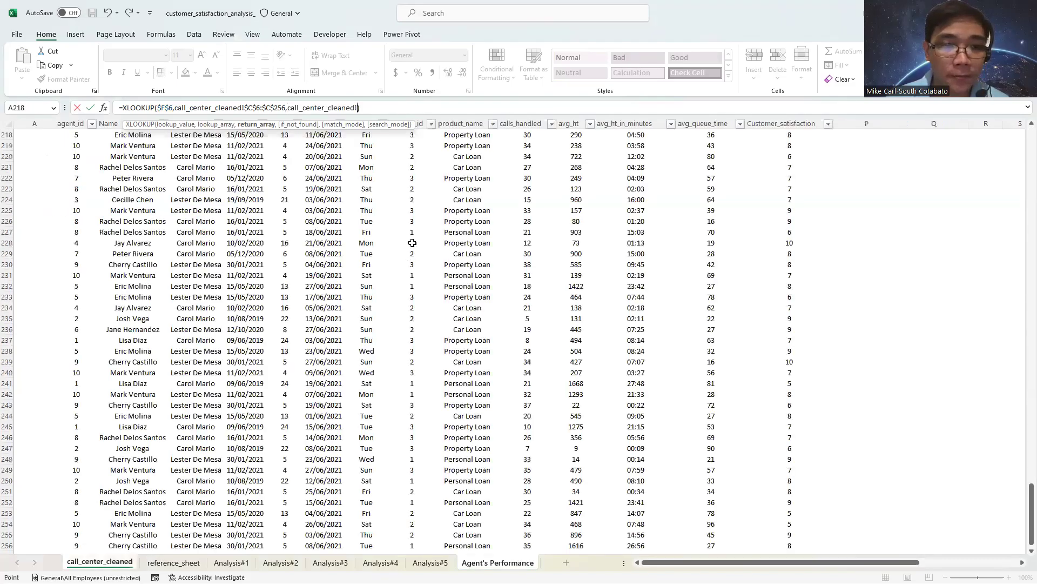
scroll(1022, 323, up, 20)
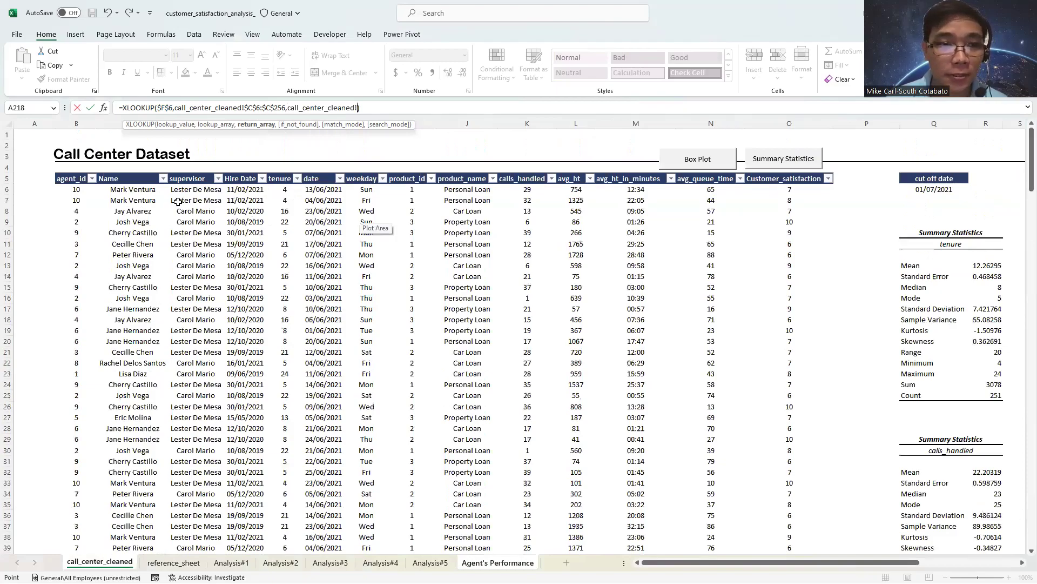
click(247, 189)
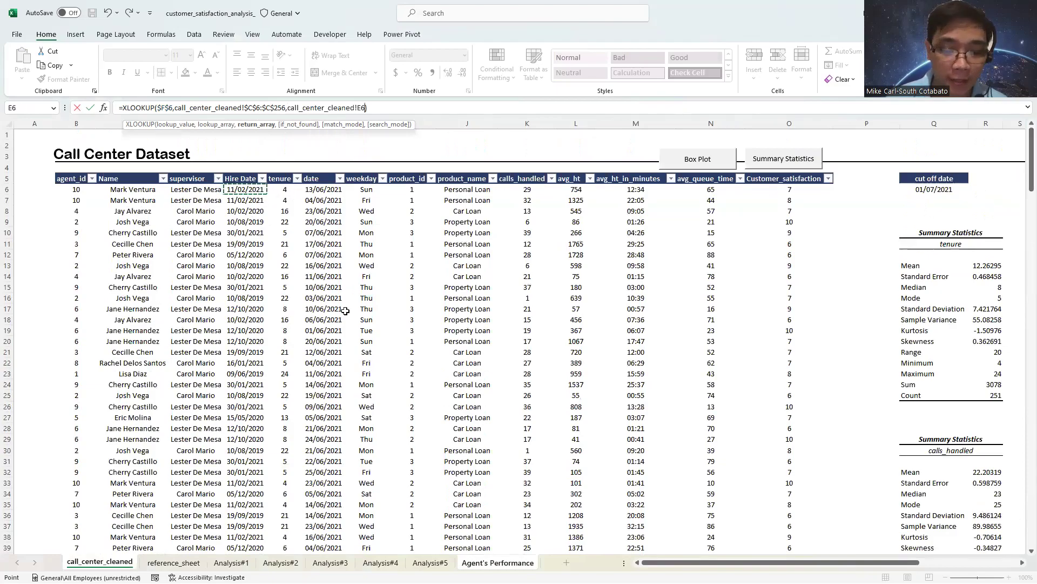
key(ctrl+shift+Down)
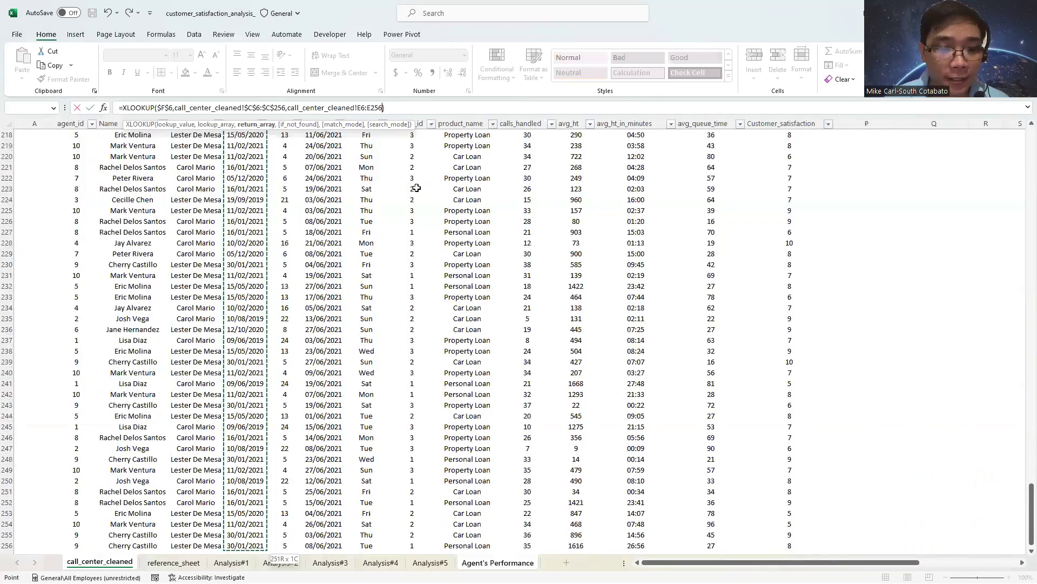
key(F4)
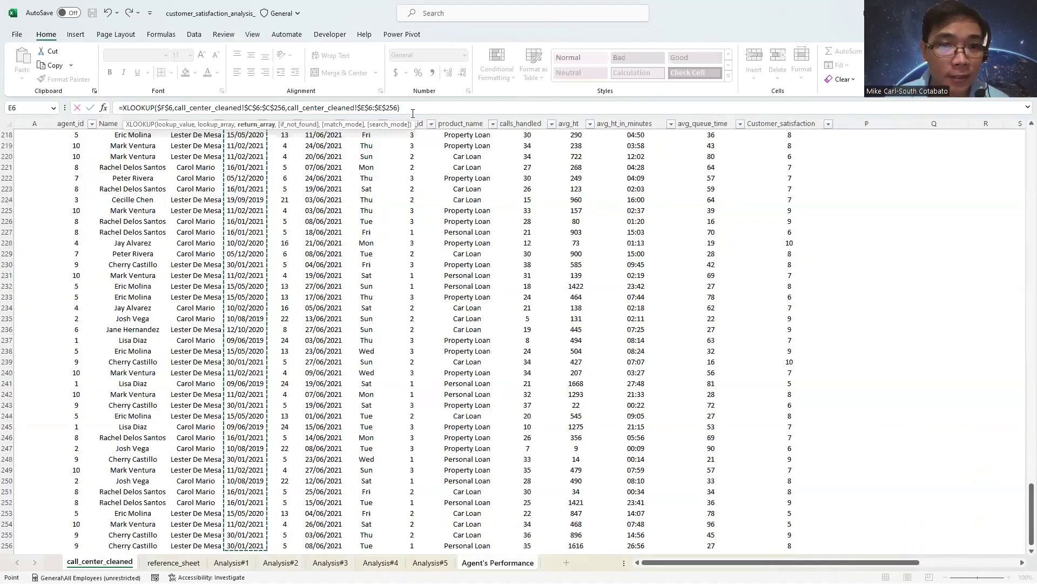
key(Return)
Step: Format the hire date in F8 as a Date of type 3/14/12
click(223, 211)
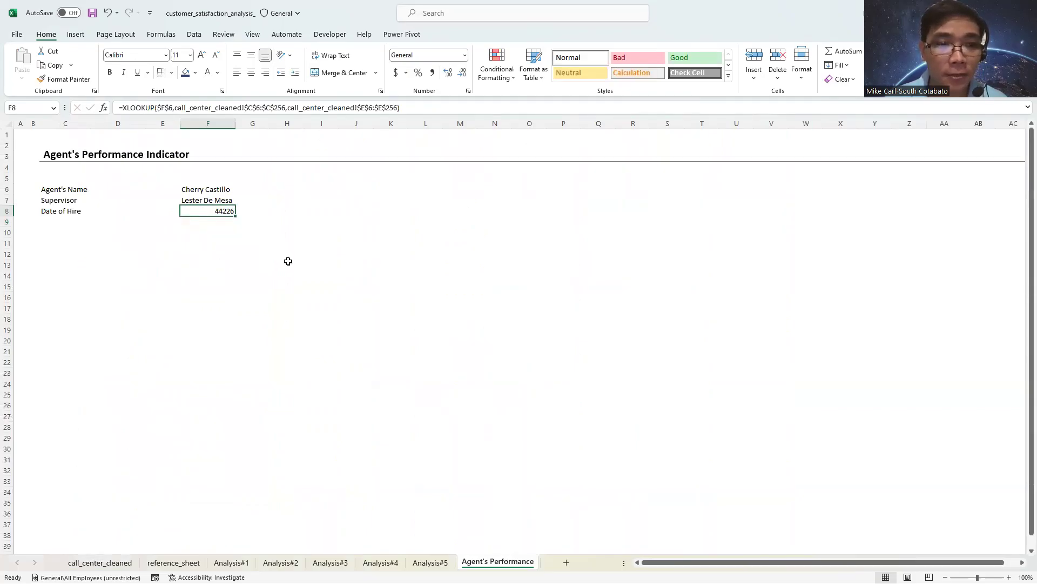
key(ctrl+1)
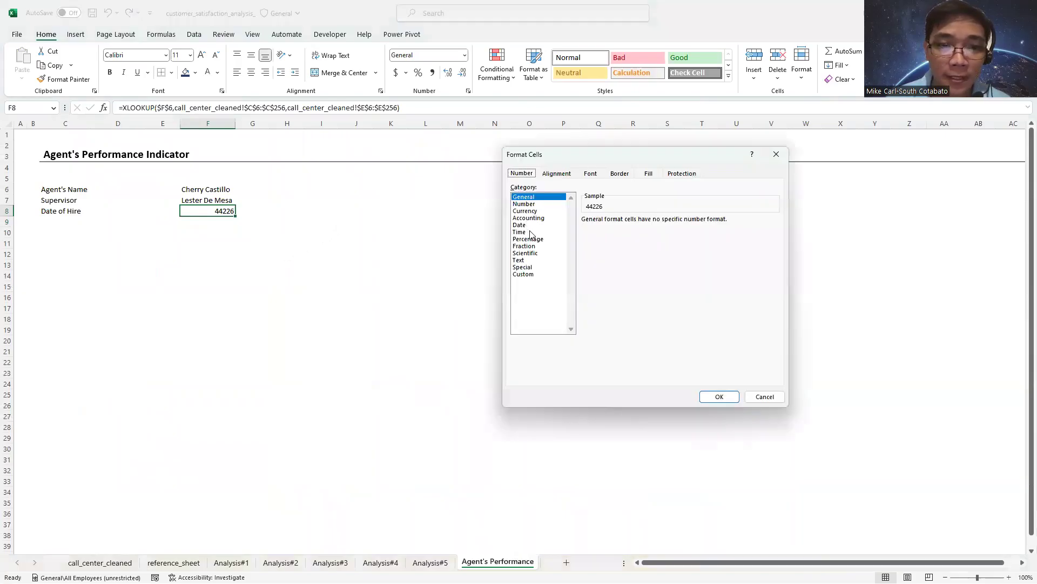
click(527, 225)
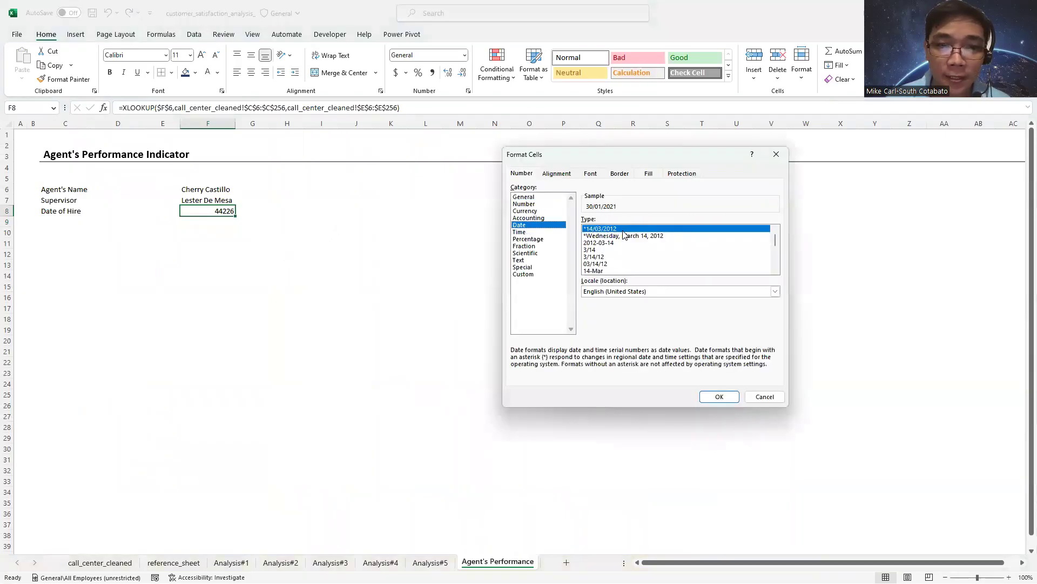
click(596, 257)
click(720, 397)
Step: Enter the label "Tenure" in cell C9 below Date of Hire
click(65, 221)
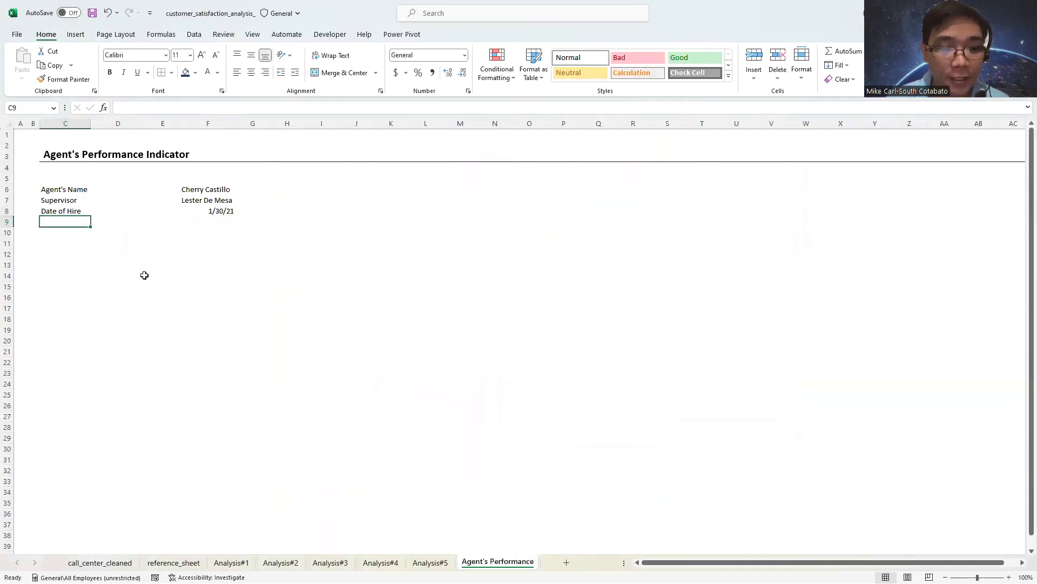
text(Tenure)
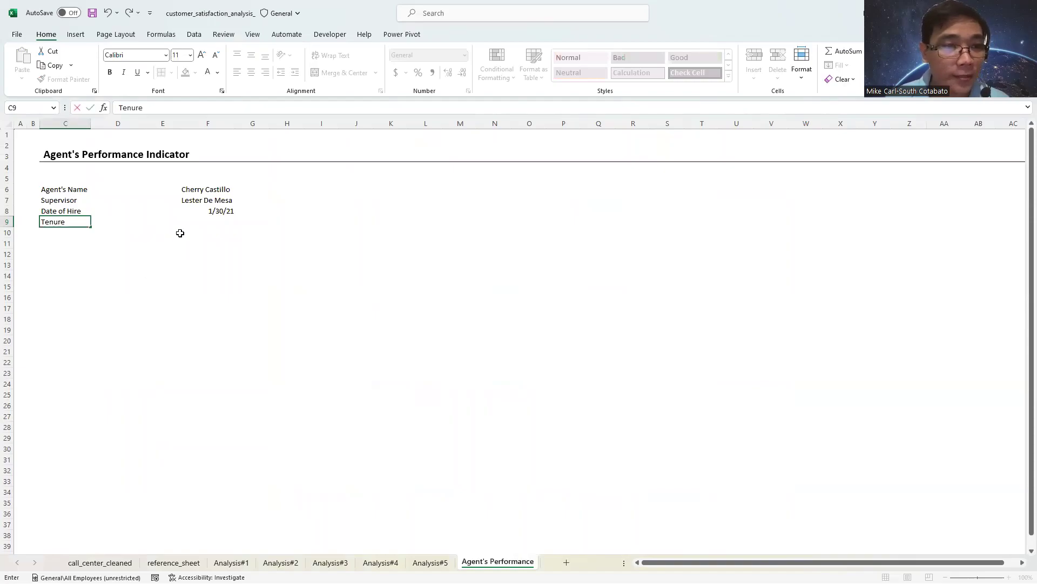
click(190, 222)
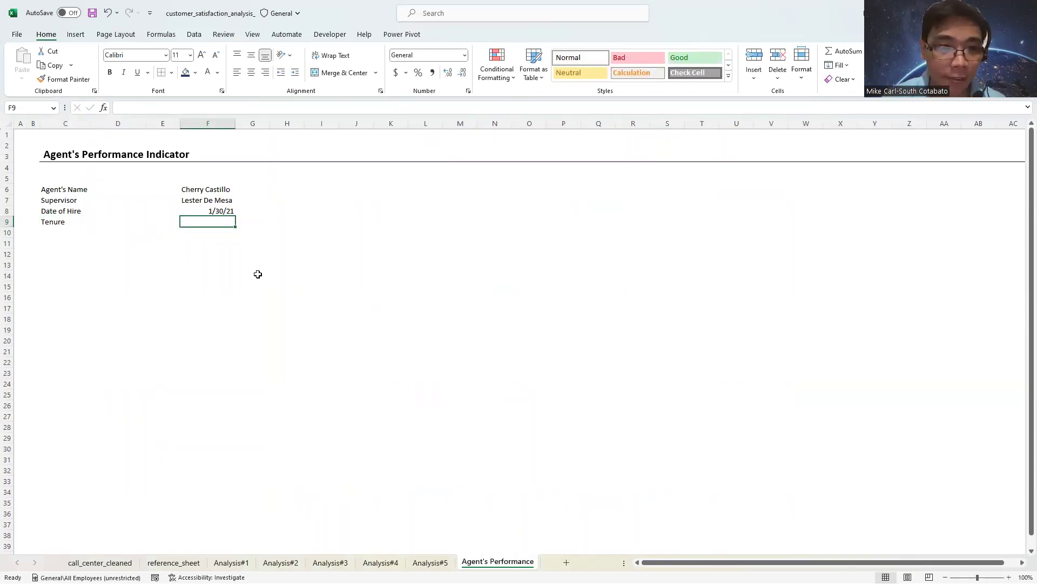
Step: Begin an AVERAGEIF formula in F9 beside Tenure, using the Name column call_center_cleaned!$C$6:$C$256 as the range
text(=)
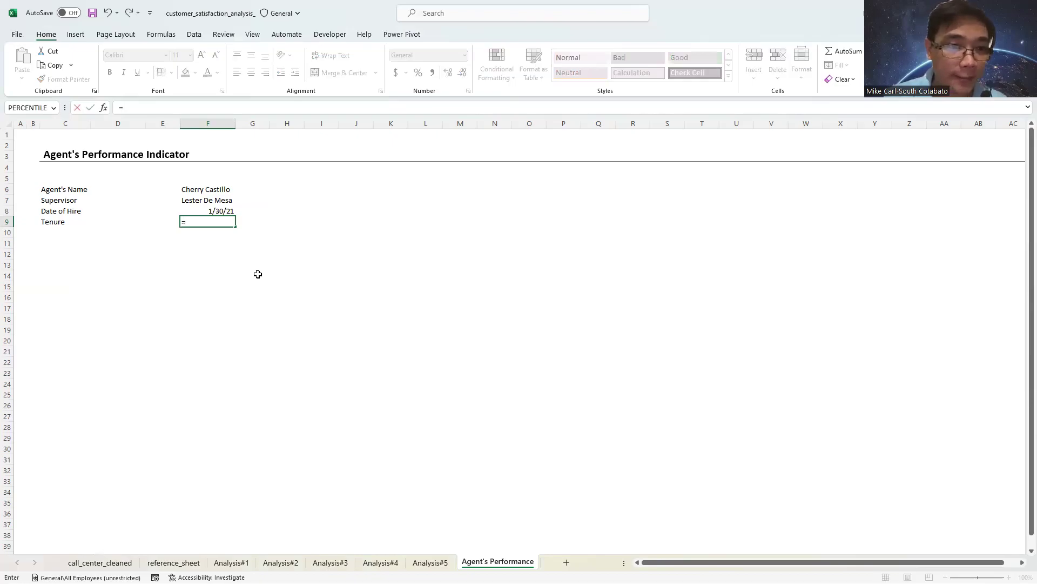
text(aver)
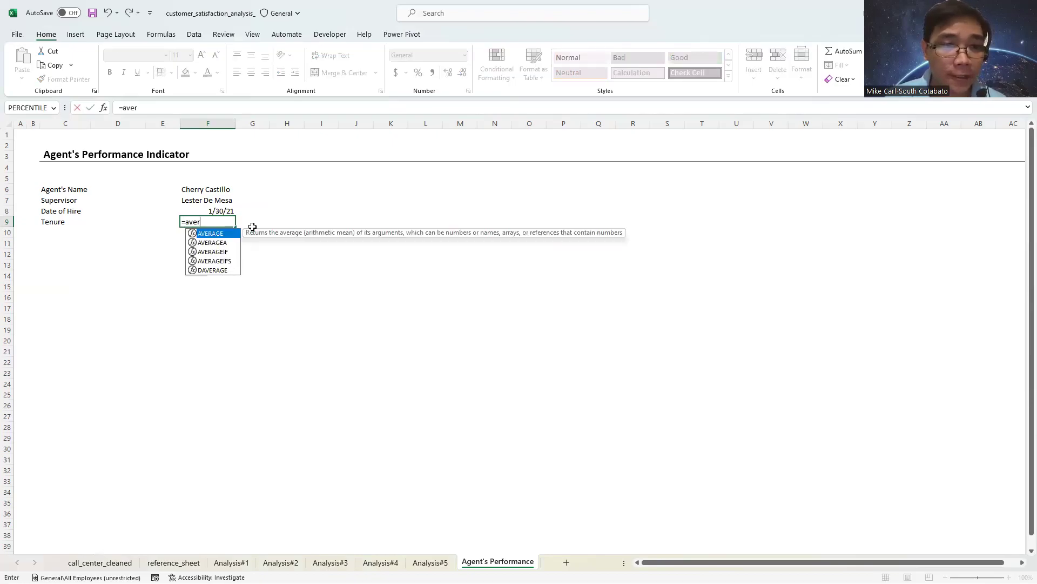
double_click(226, 252)
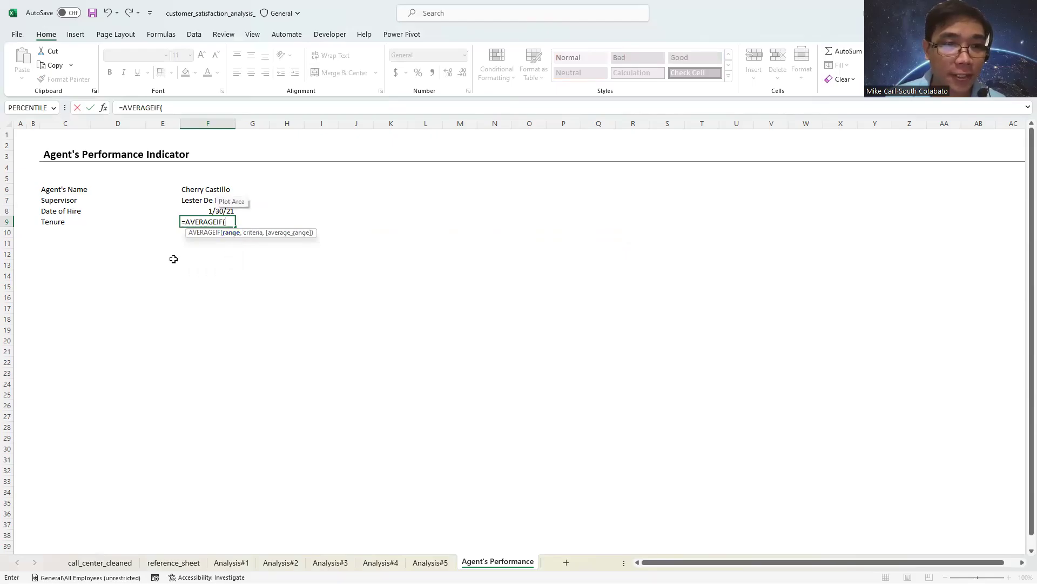
click(99, 562)
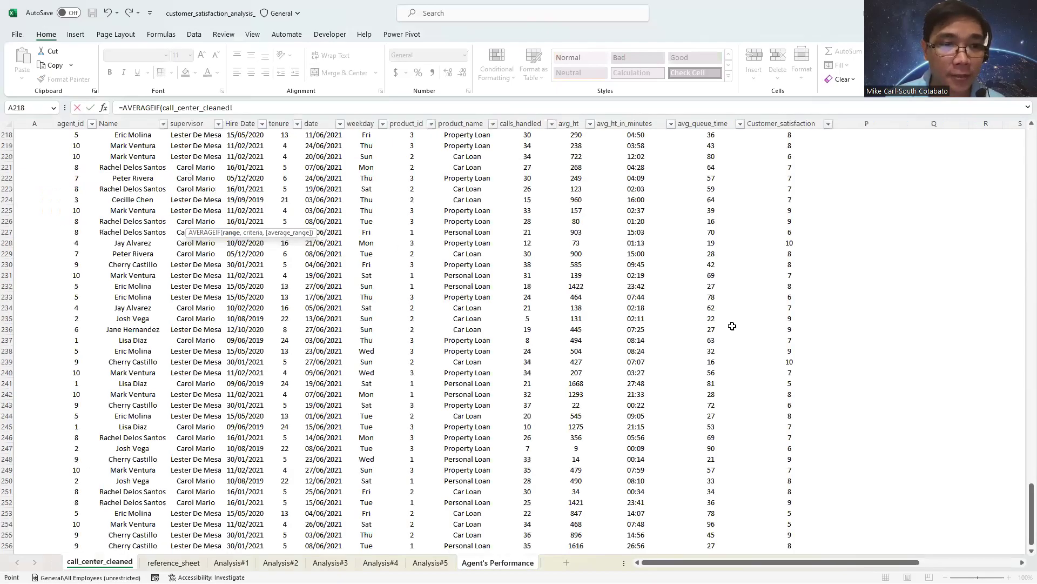
drag(1021, 496, 1020, 146)
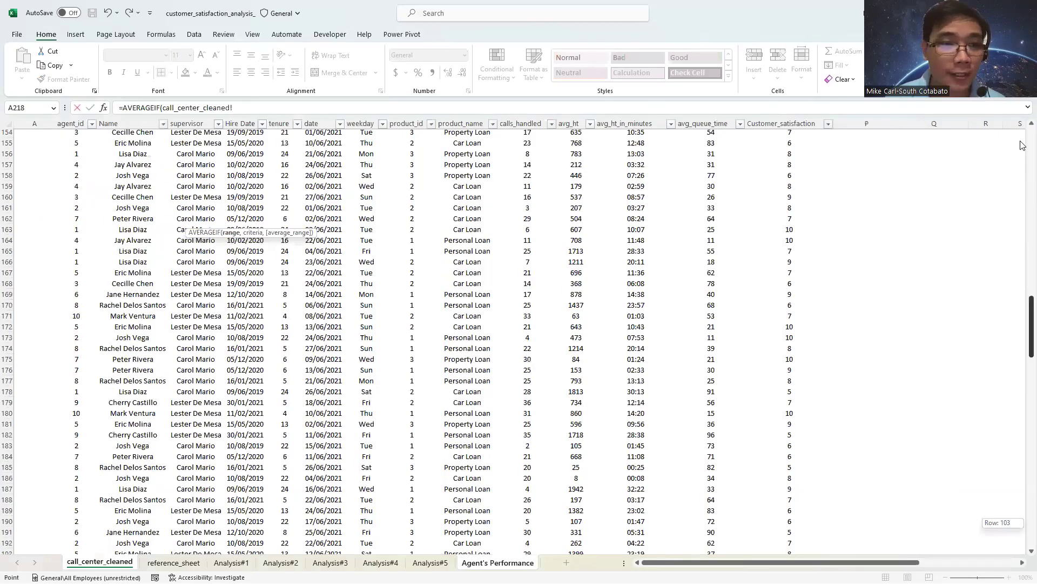
click(134, 189)
key(ctrl+shift+Down)
key(F4)
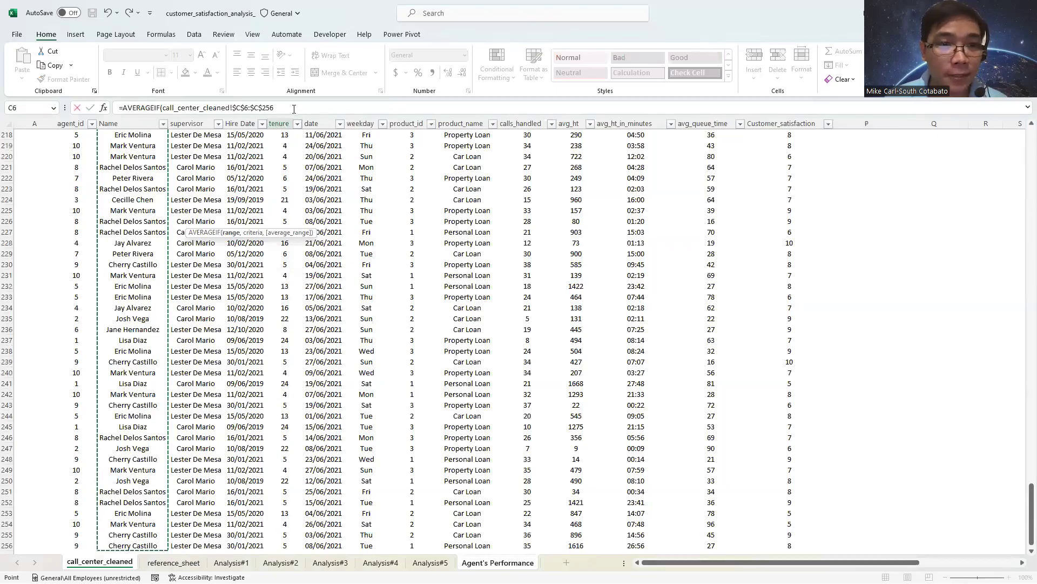
text(,)
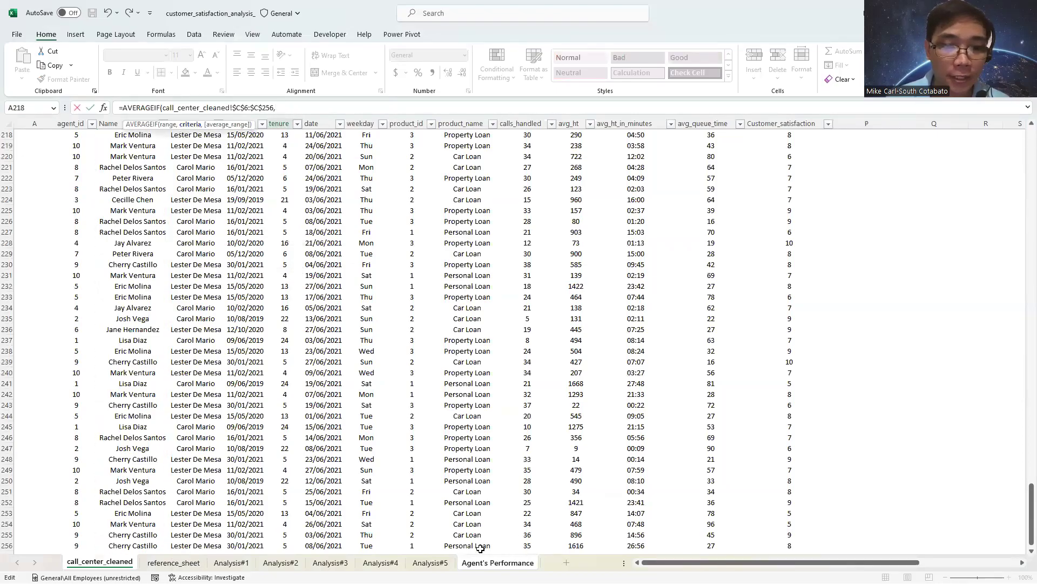
Step: Use the selected agent's name in 'Agent''s Performance'!$F$6 as the AVERAGEIF criteria
click(497, 561)
click(216, 193)
key(F4)
text(,)
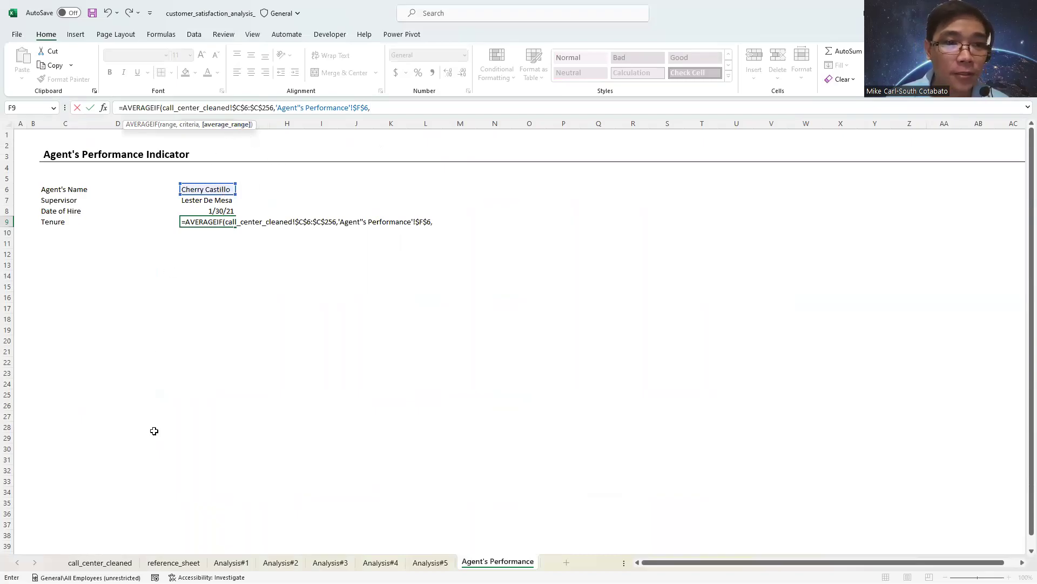
Step: Set the AVERAGEIF average range to the tenure column, call_center_cleaned!$F$6:$F$256, and complete the formula
click(97, 562)
drag(1030, 510, 1031, 284)
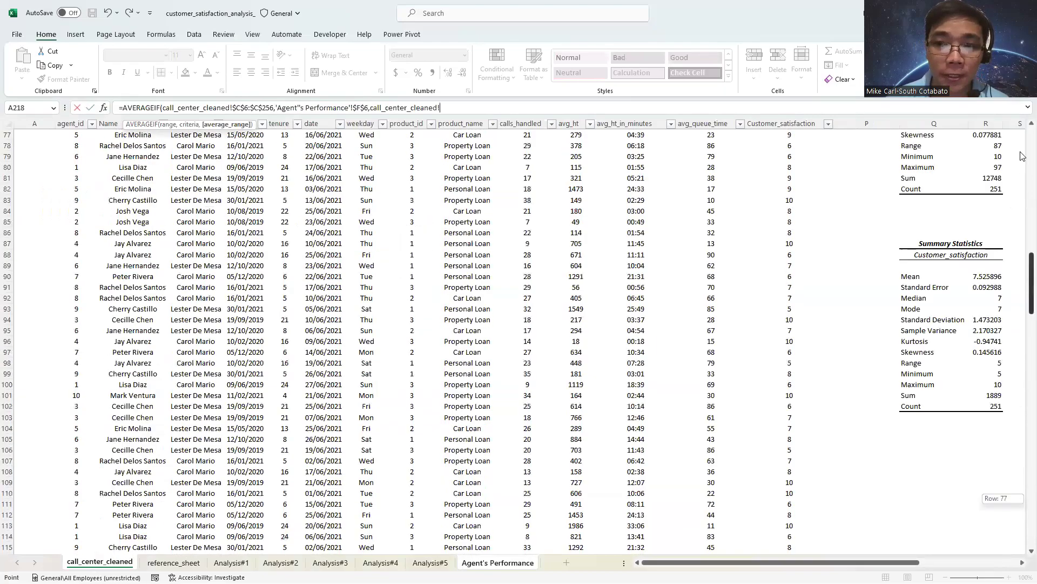
scroll(313, 248, up, 20)
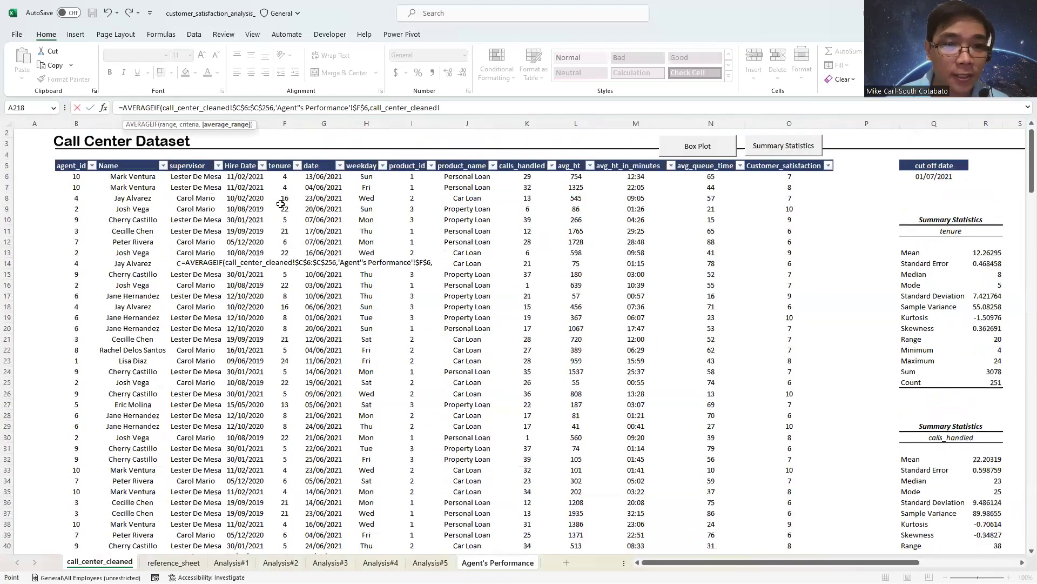
click(285, 189)
key(ctrl+shift+Down)
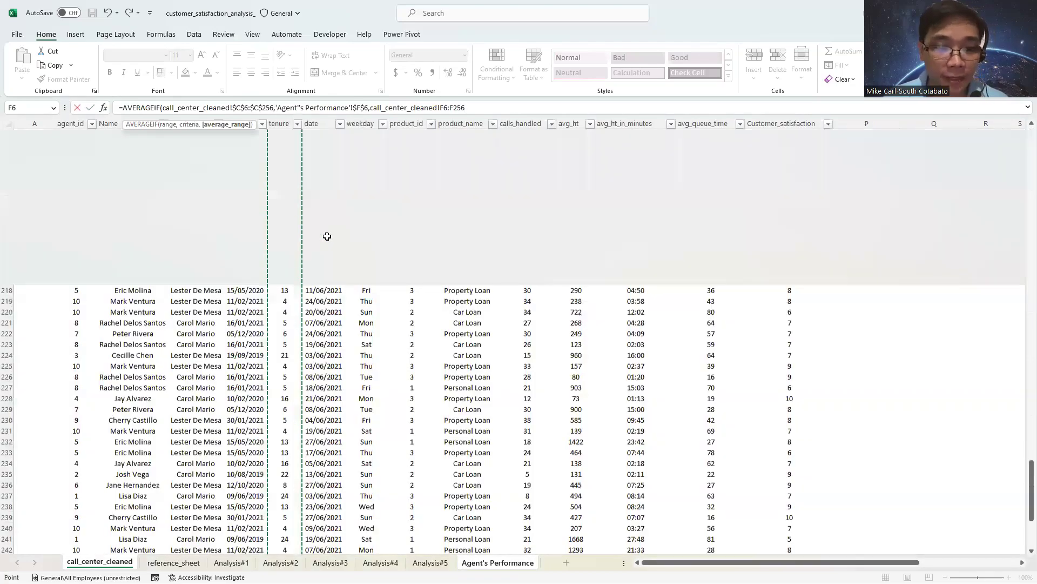
key(F4)
text())
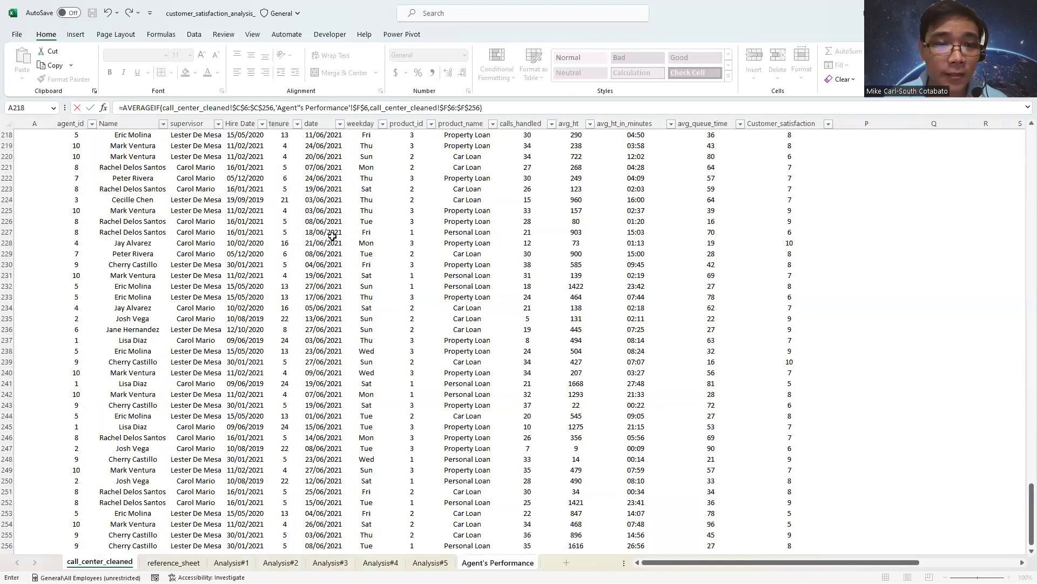
key(Escape)
Step: Enter the label "Total Calls Handled" in cell C13 below the agent's details
click(47, 232)
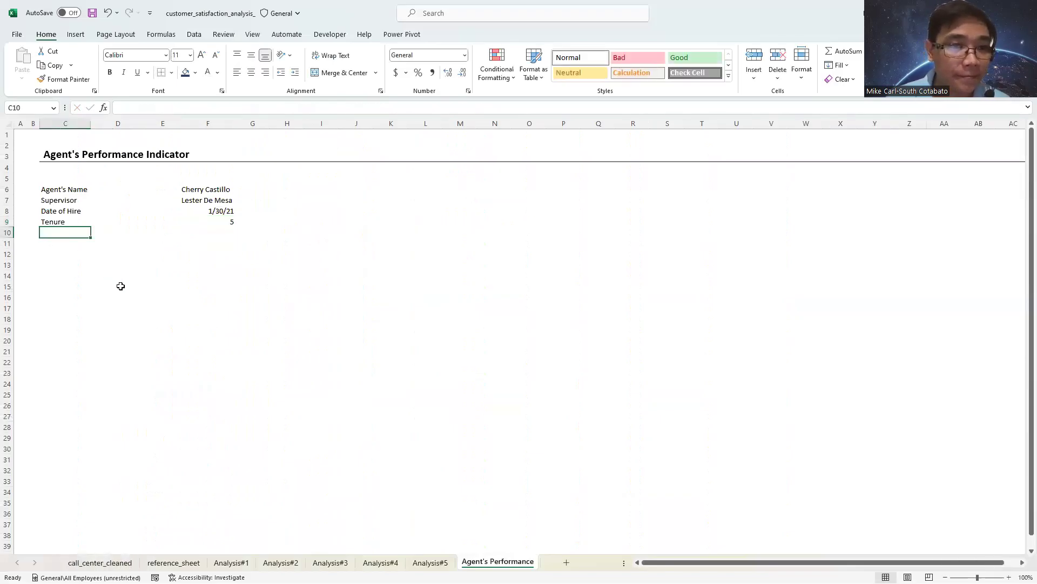
click(64, 264)
click(54, 233)
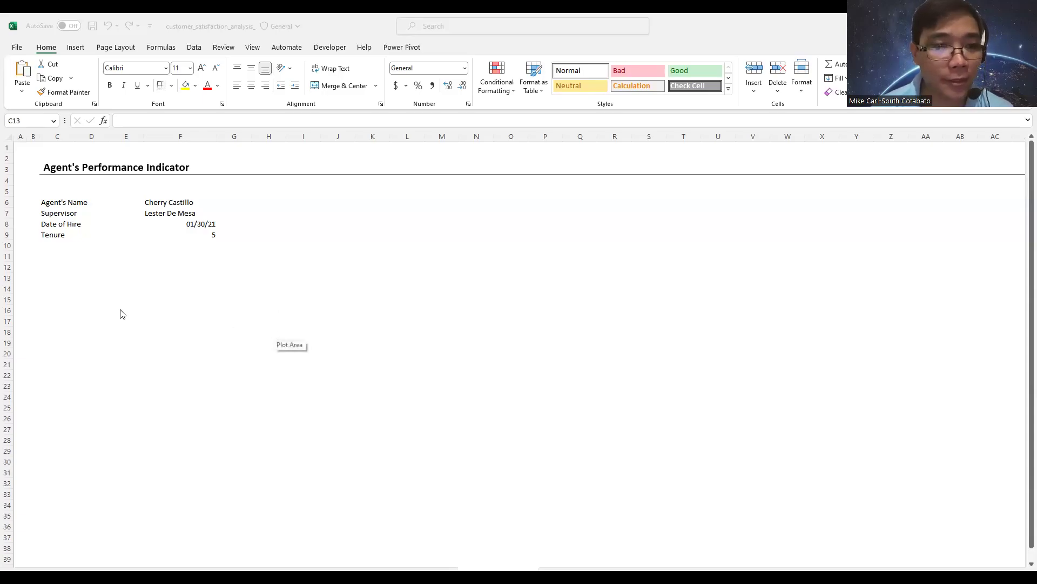
click(49, 281)
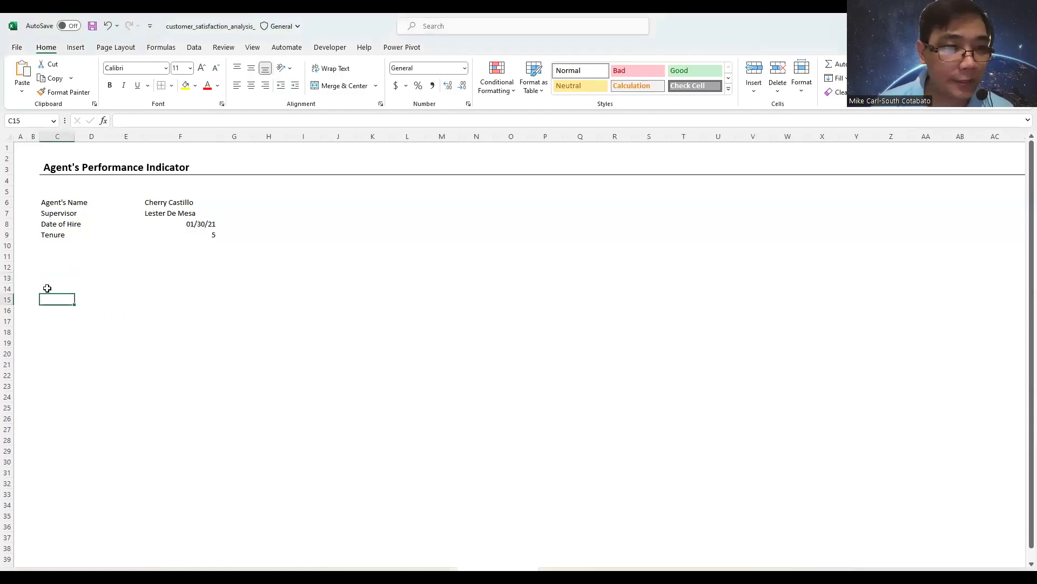
text(Total)
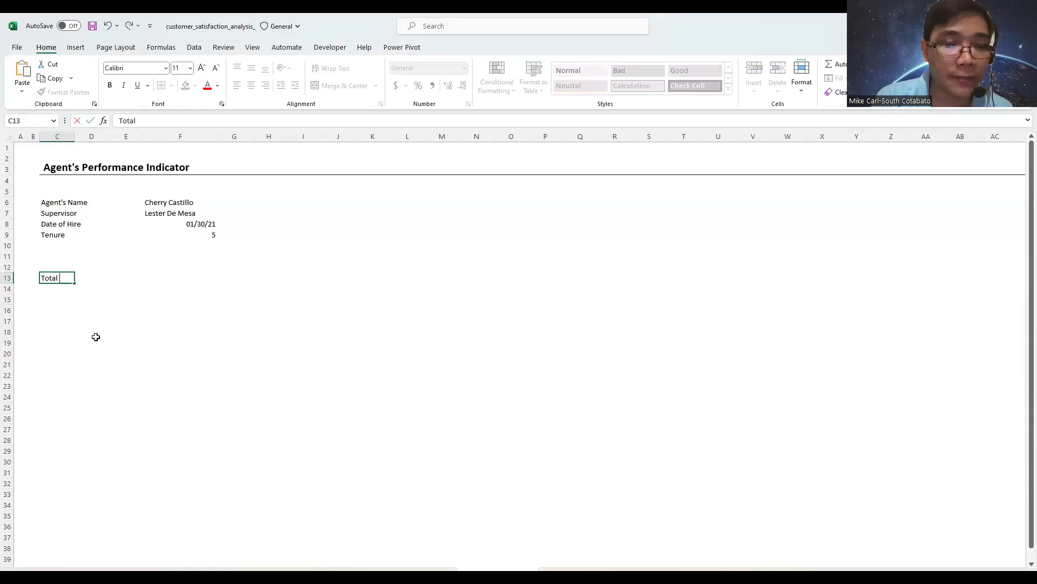
text( Calls)
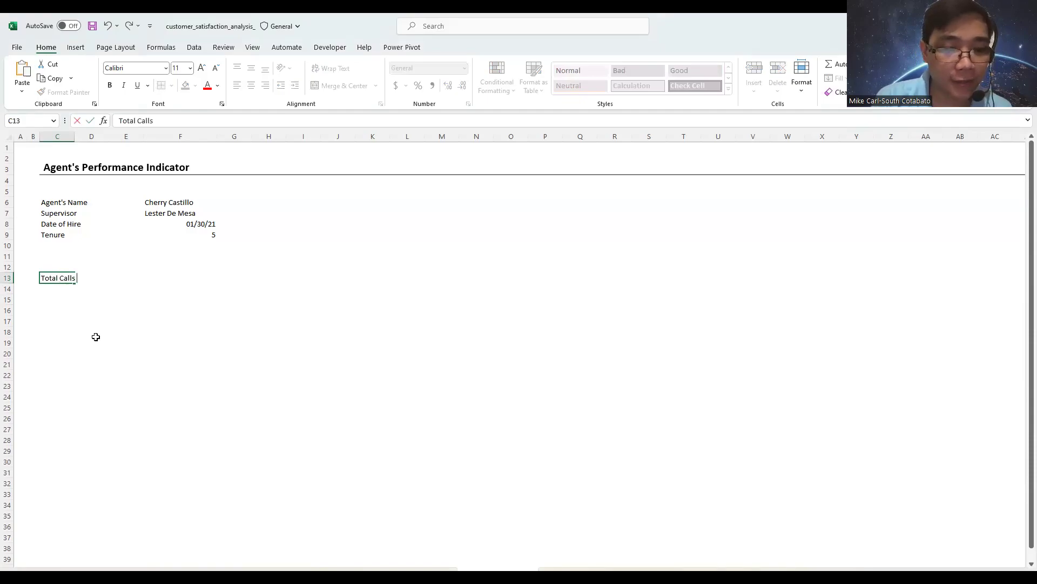
text( Handle)
key(BackSpace)
text(led)
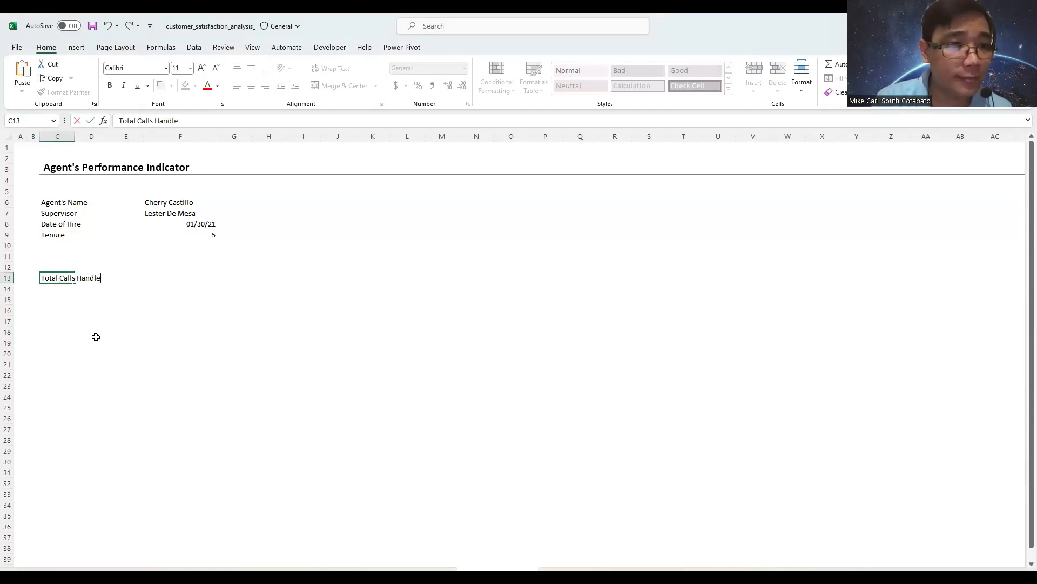
Step: Begin a SUMIFS formula in F13 beside the Total Calls Handled label
click(163, 278)
text(=)
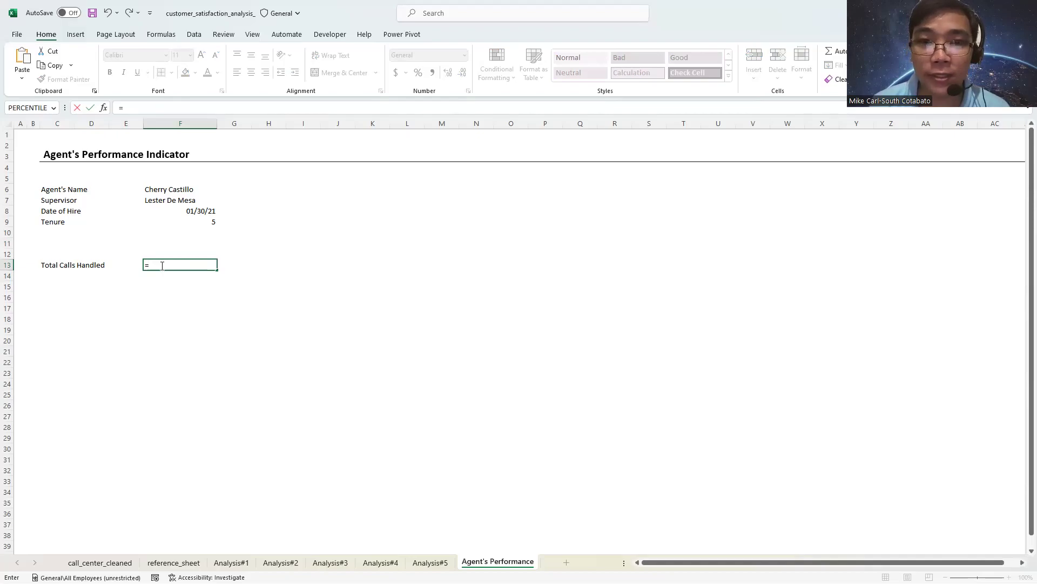
text(xulo)
key(BackSpace)
key(BackSpace)
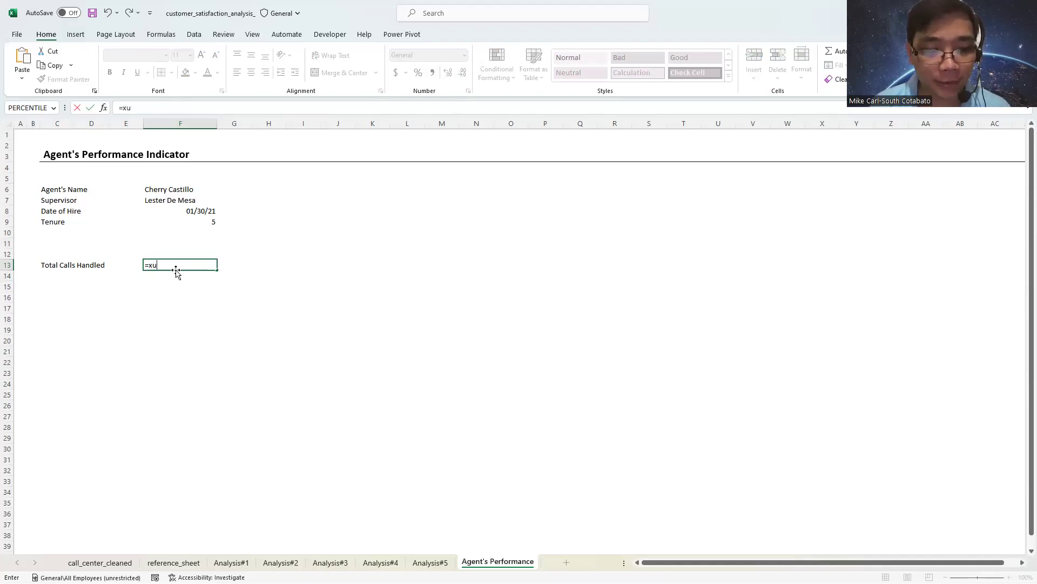
key(BackSpace)
key(BackSpace)
text(su)
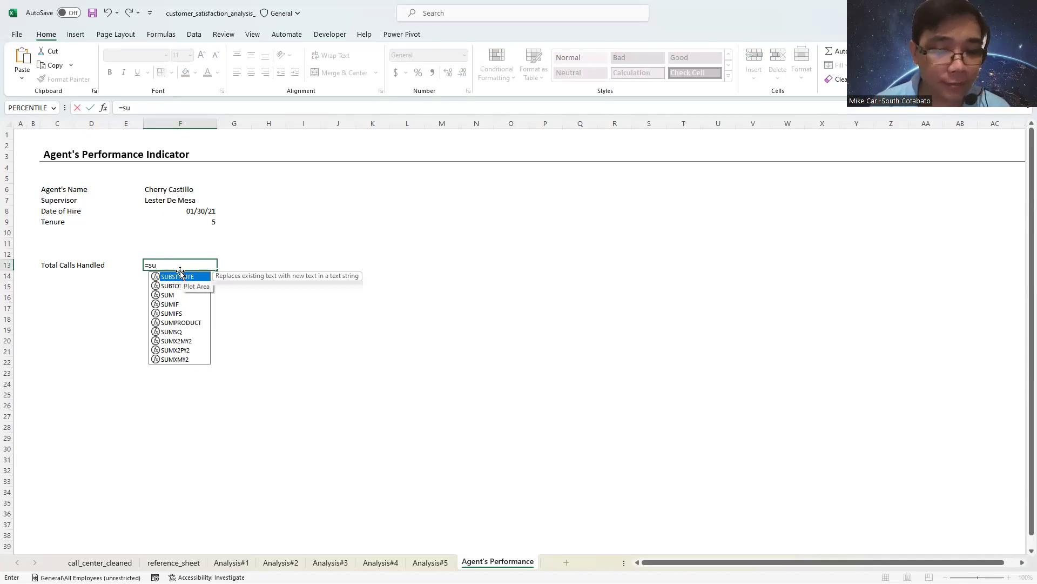
text(mif)
click(182, 285)
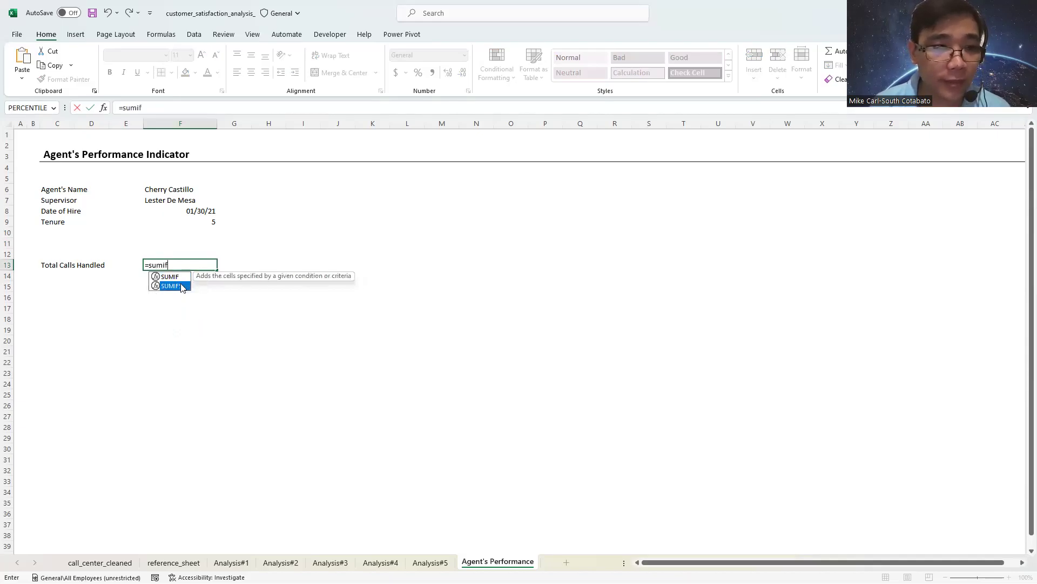
double_click(187, 285)
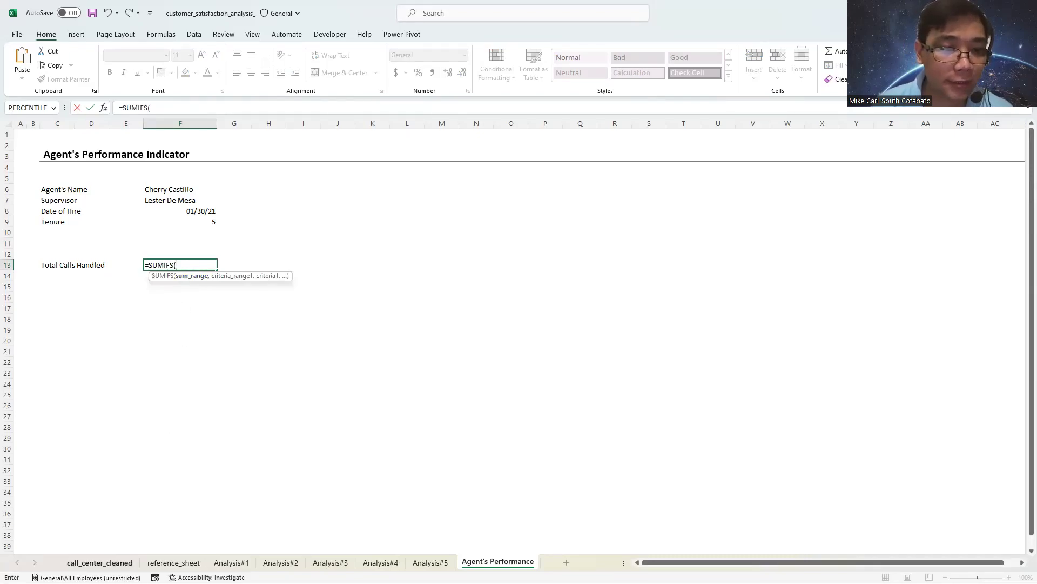
Step: Use the calls_handled column, call_center_cleaned!K6:$K$256, as the sum range of the SUMIFS formula
click(117, 563)
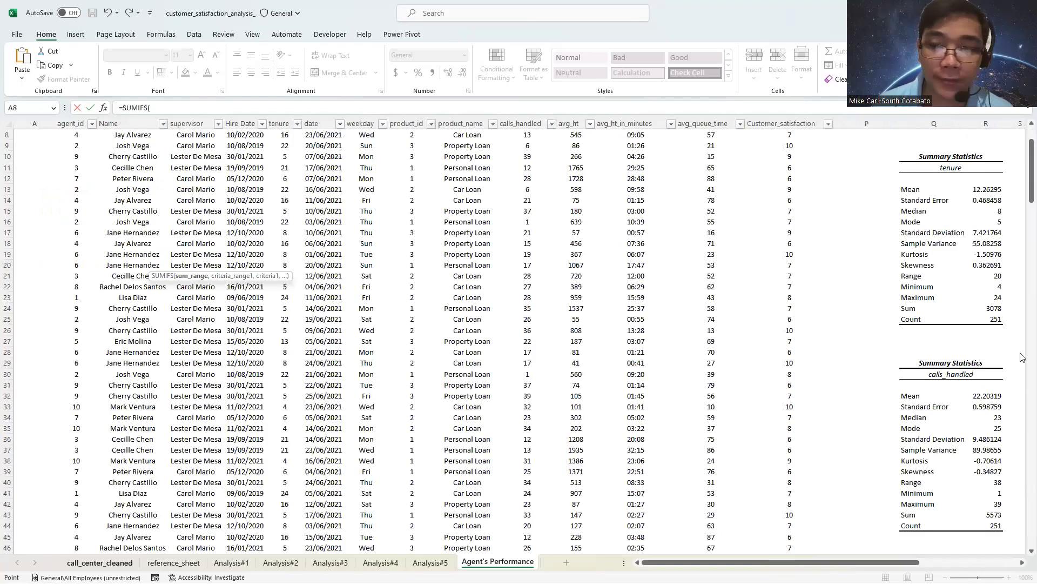
scroll(1023, 174, up, 3)
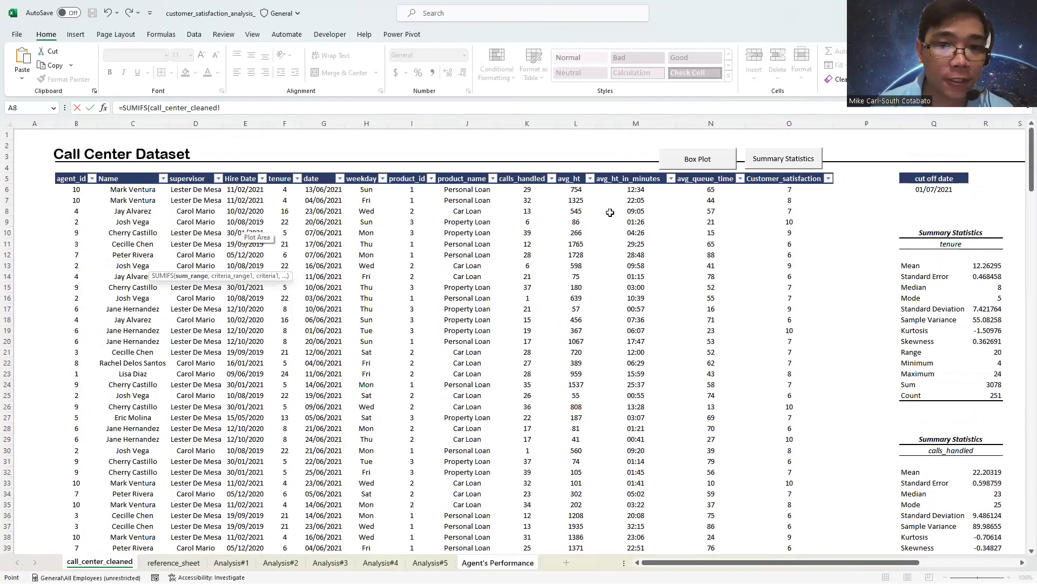
click(521, 191)
key(ctrl+shift+Down)
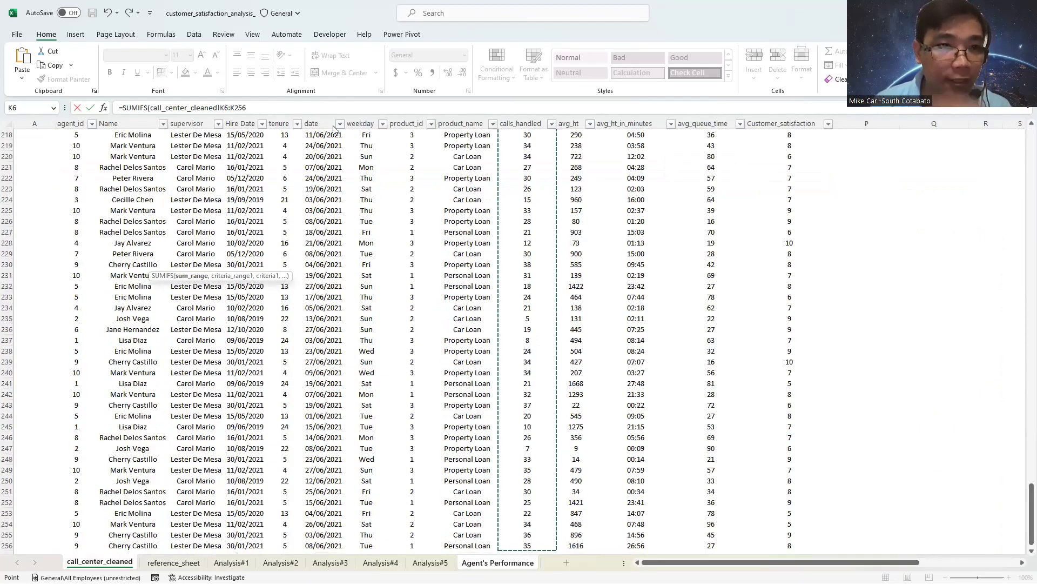
key(F4)
text(,)
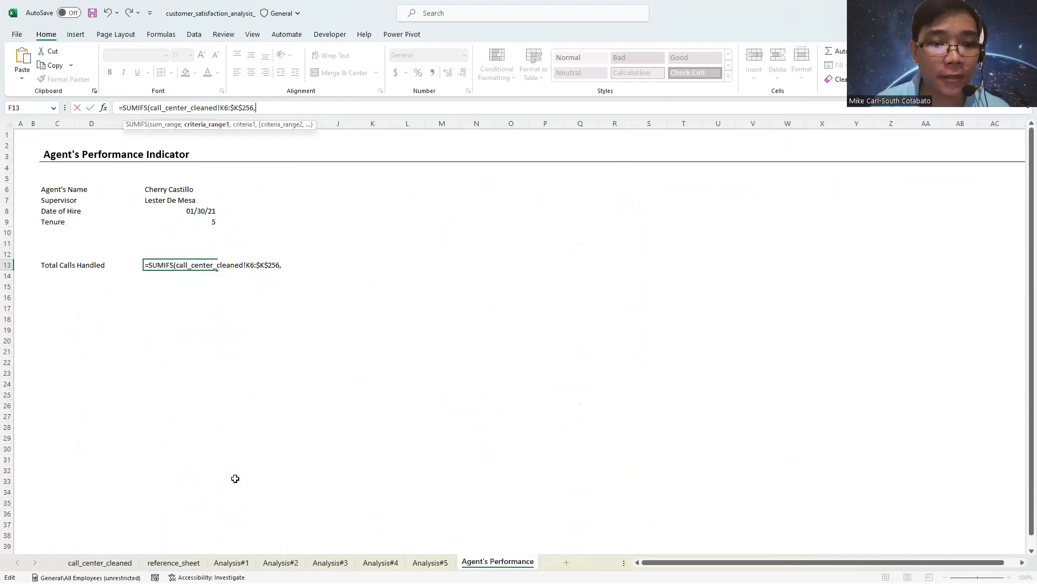
Step: Set the first criteria range of the SUMIFS formula to the Name column, call_center_cleaned!$C$6:$C$256
click(100, 563)
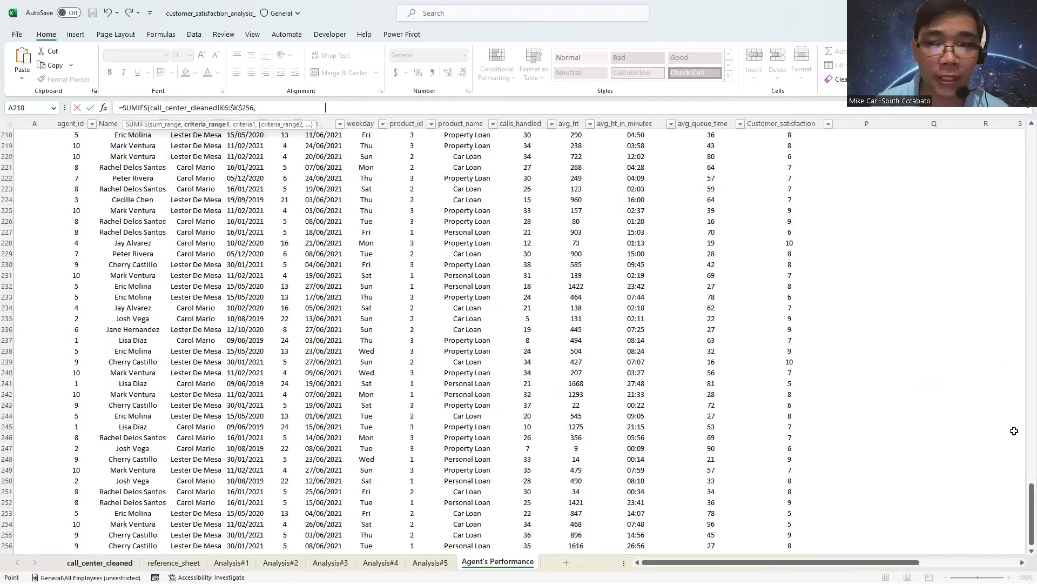
drag(1024, 499, 1023, 138)
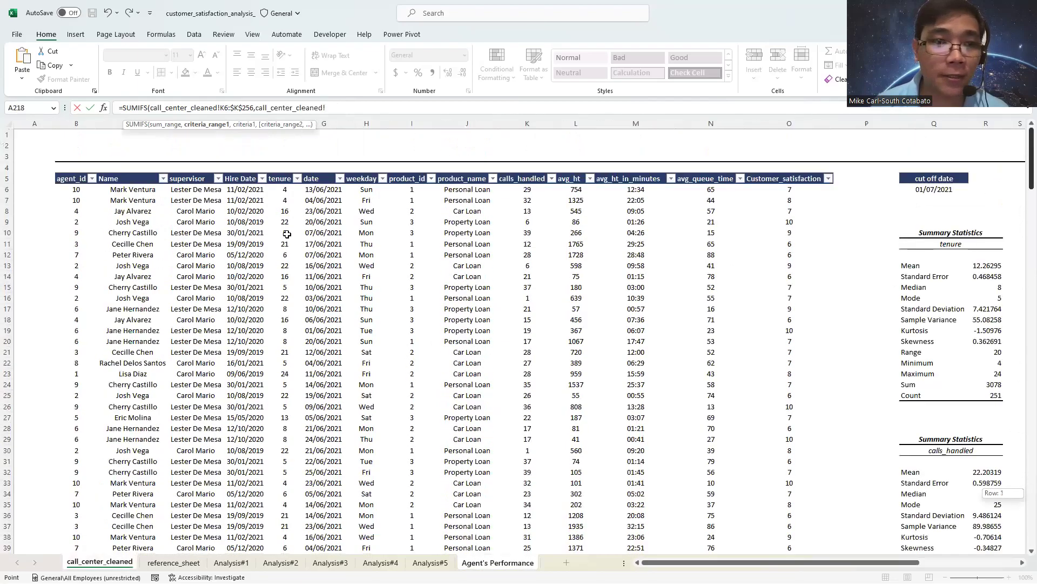
click(146, 188)
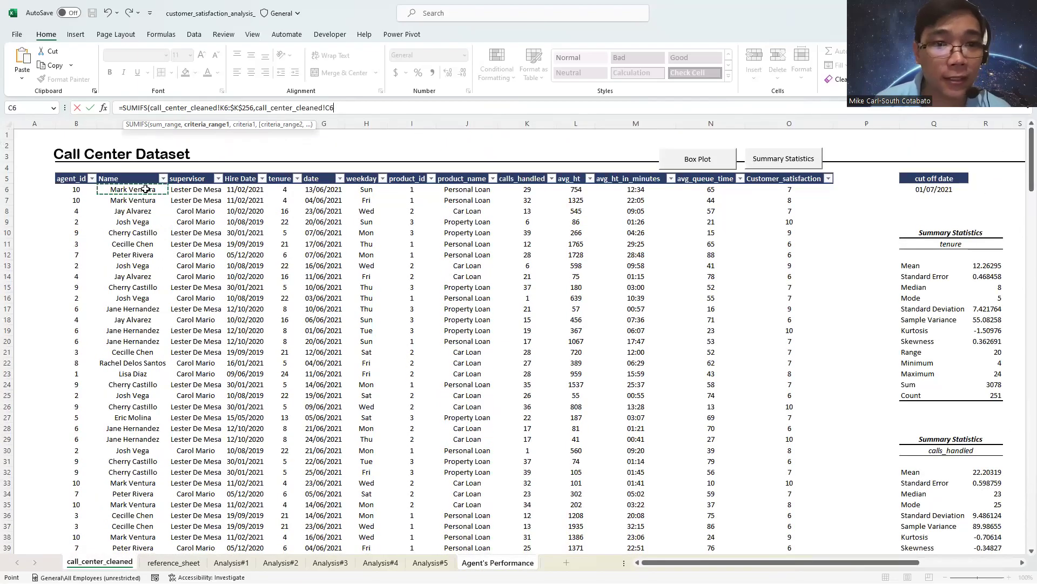
key(ctrl+shift+Down)
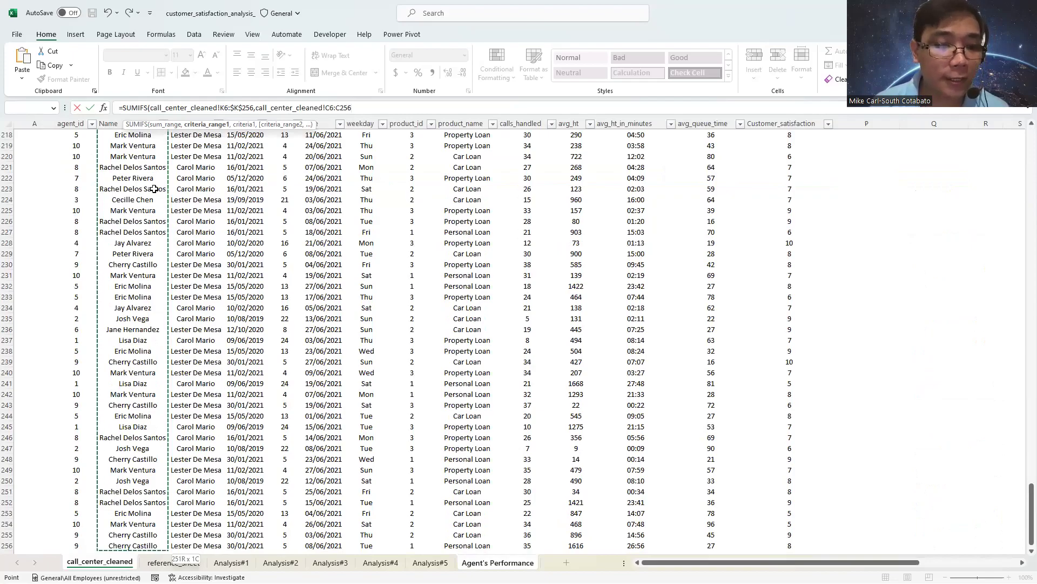
key(F4)
text(,)
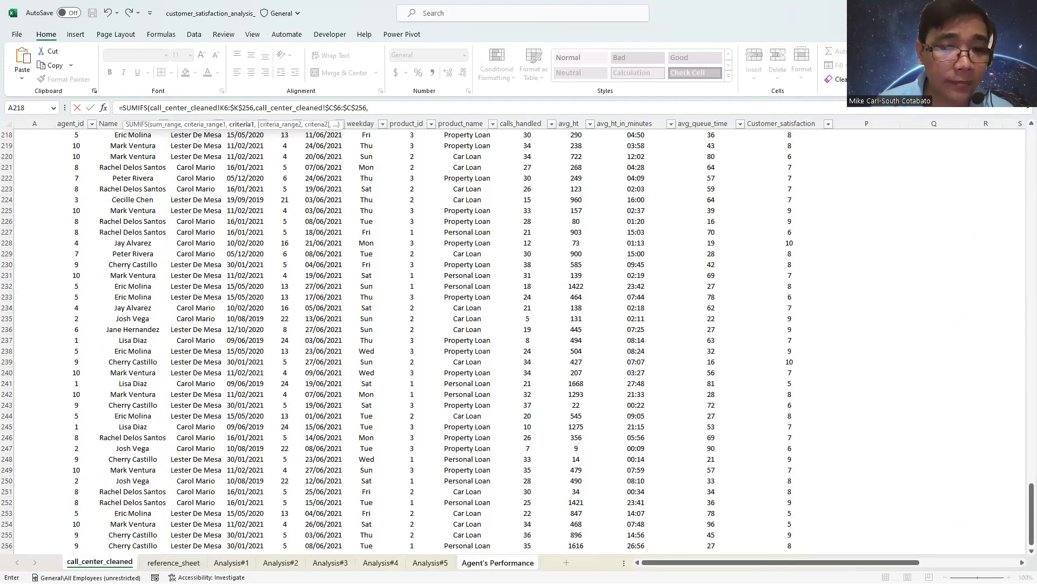
Step: Set the first SUMIFS criterion to the agent's name cell as absolute reference 'Agent''s Performance'!$F$6 and complete the formula in F13
click(498, 562)
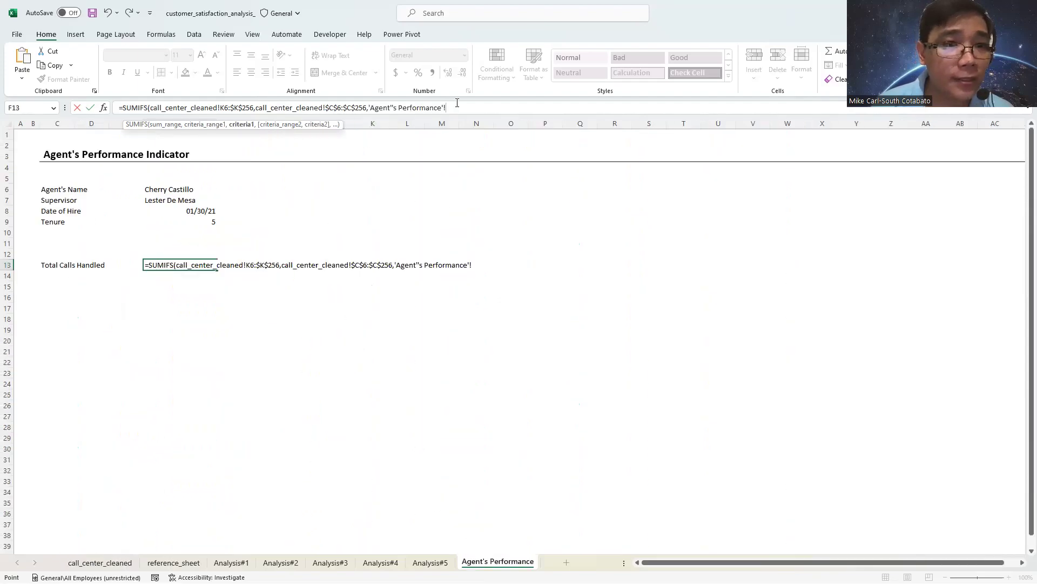
click(184, 189)
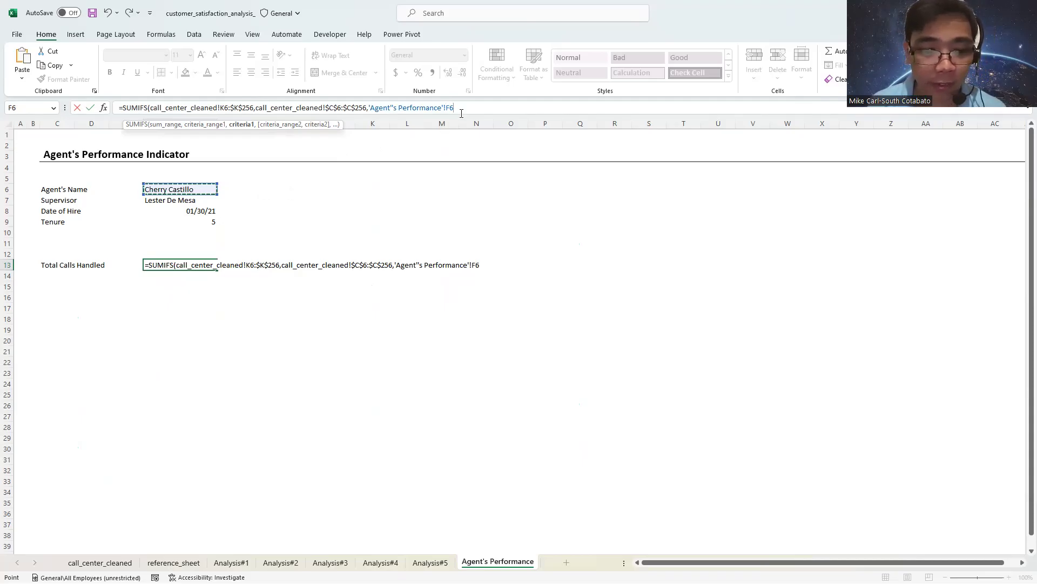
key(F4)
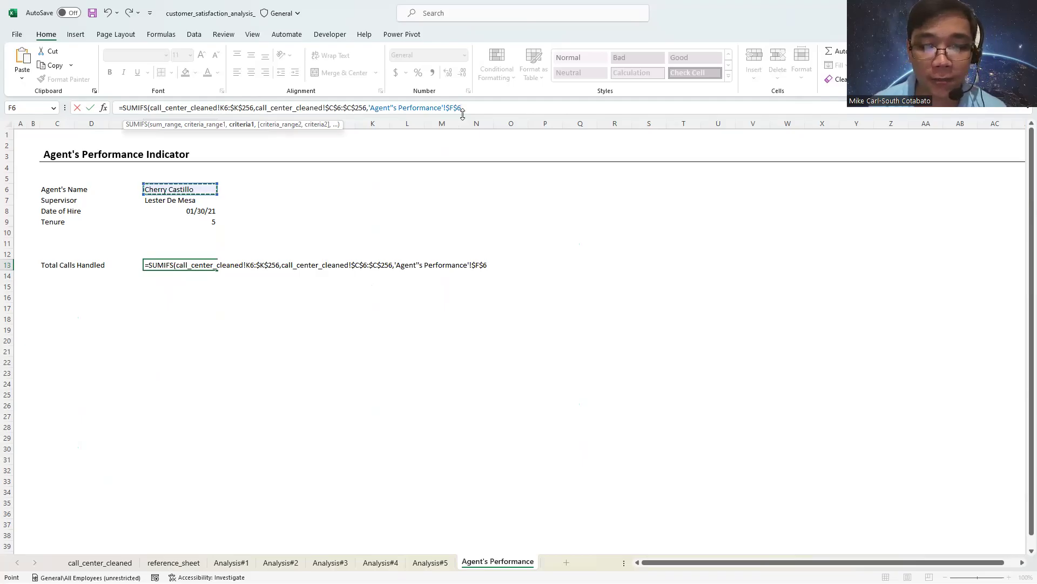
text())
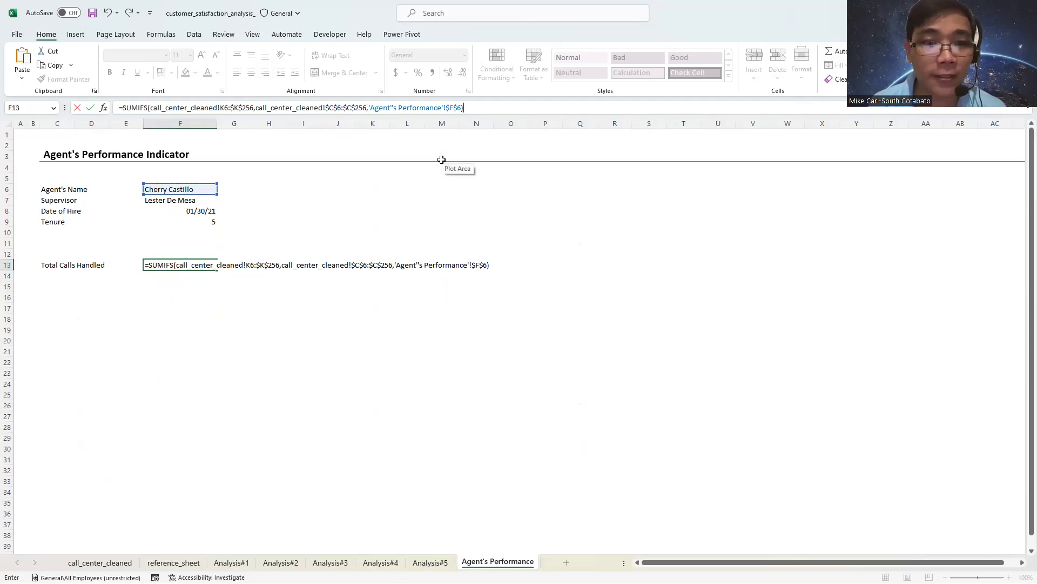
key(Return)
click(177, 265)
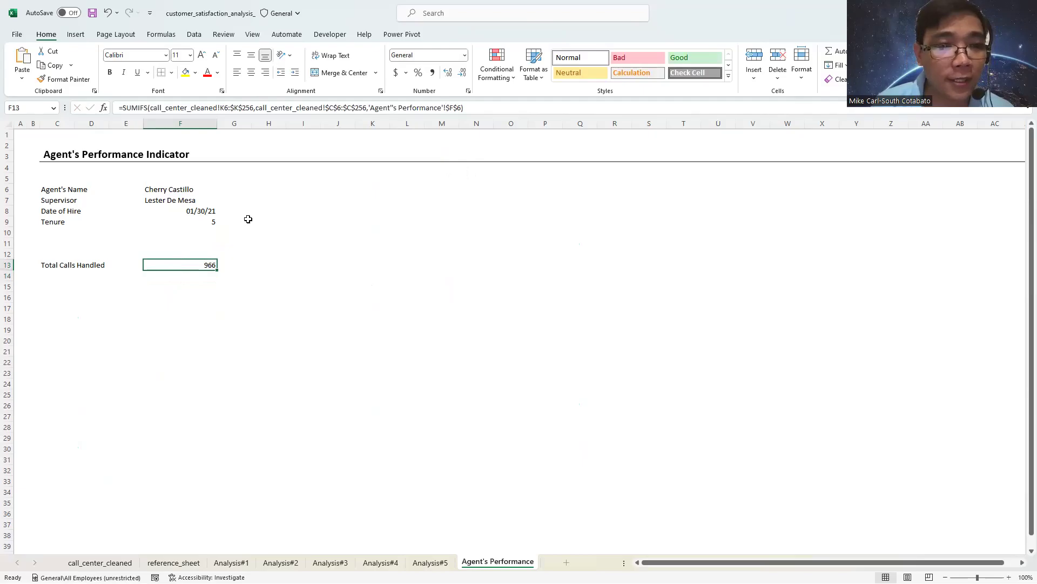
Step: Enter the label "Average Calls Per Day" in cell C14 below Total Calls Handled
click(59, 278)
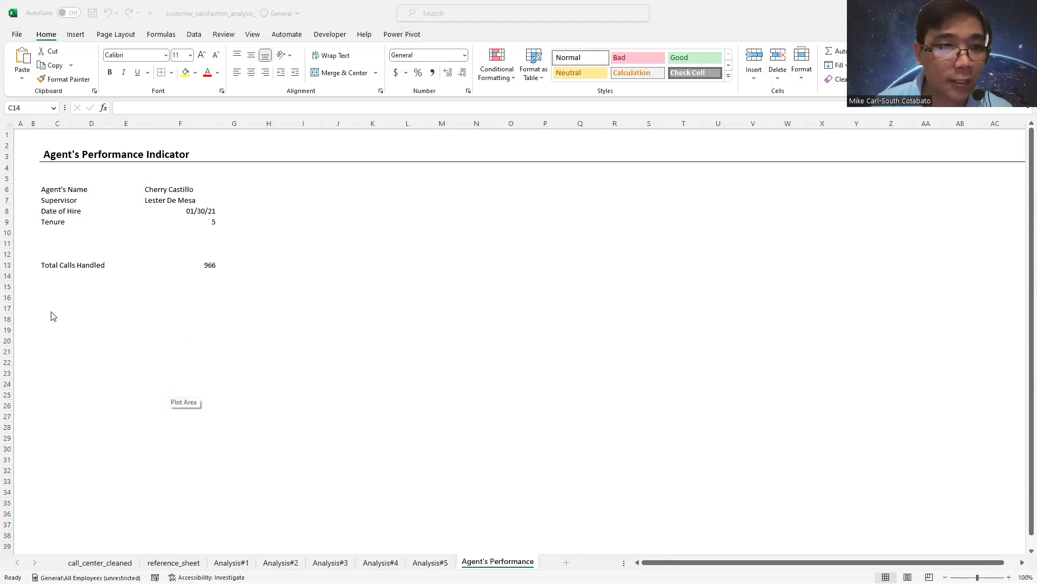
text(Aver)
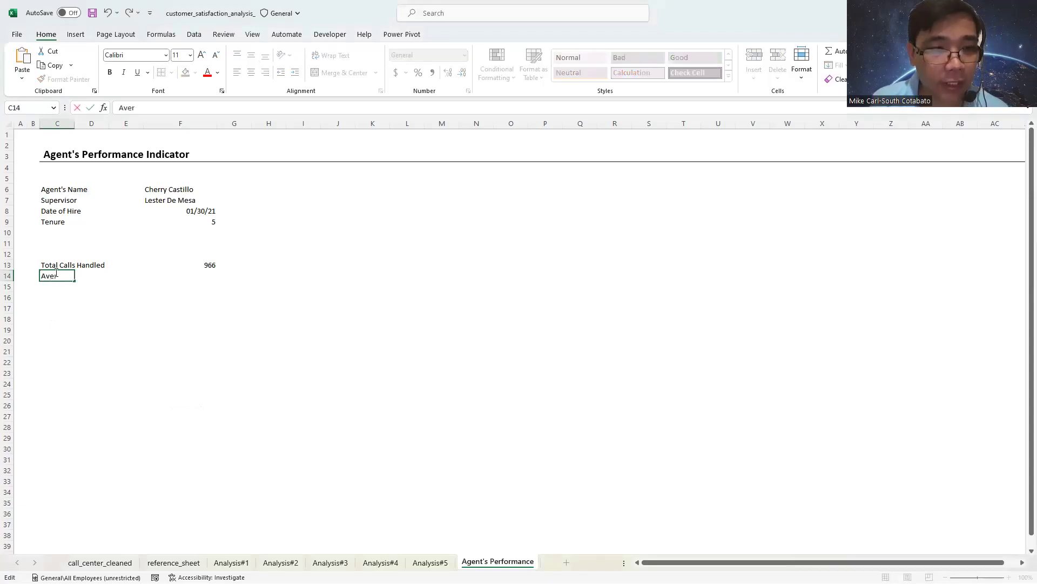
text(age Calls Per Da)
text(y)
Step: Copy the full SUMIFS formula text from F13 into F14 beside Average Calls Per Day, leaving F13 as it is
click(180, 278)
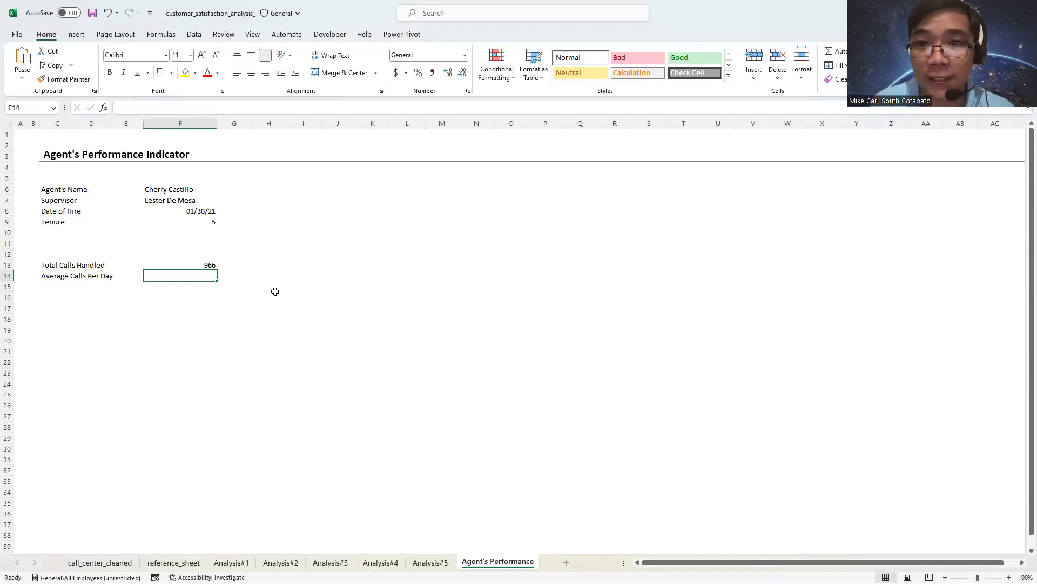
click(174, 263)
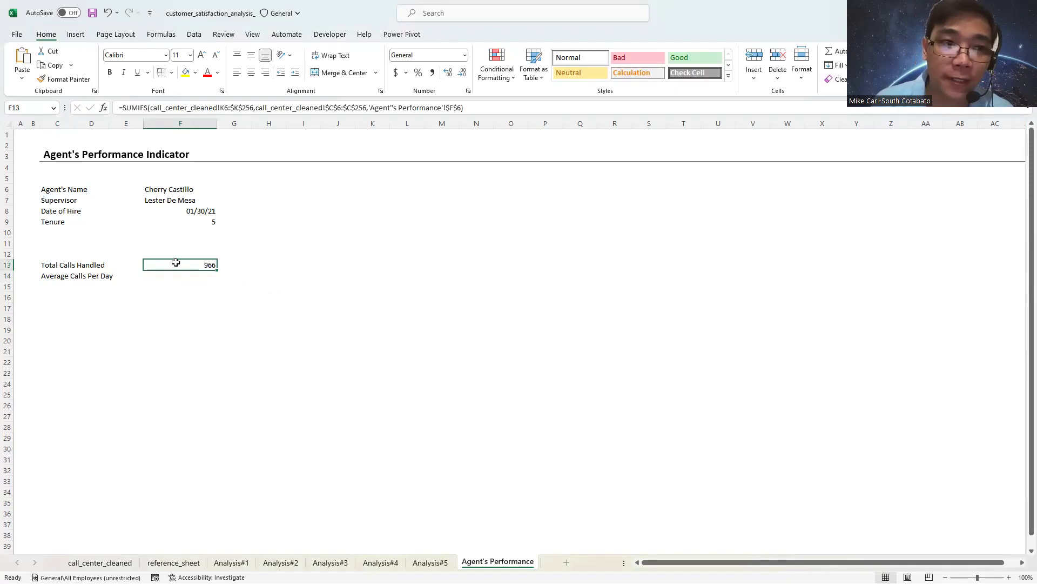
triple_click(401, 103)
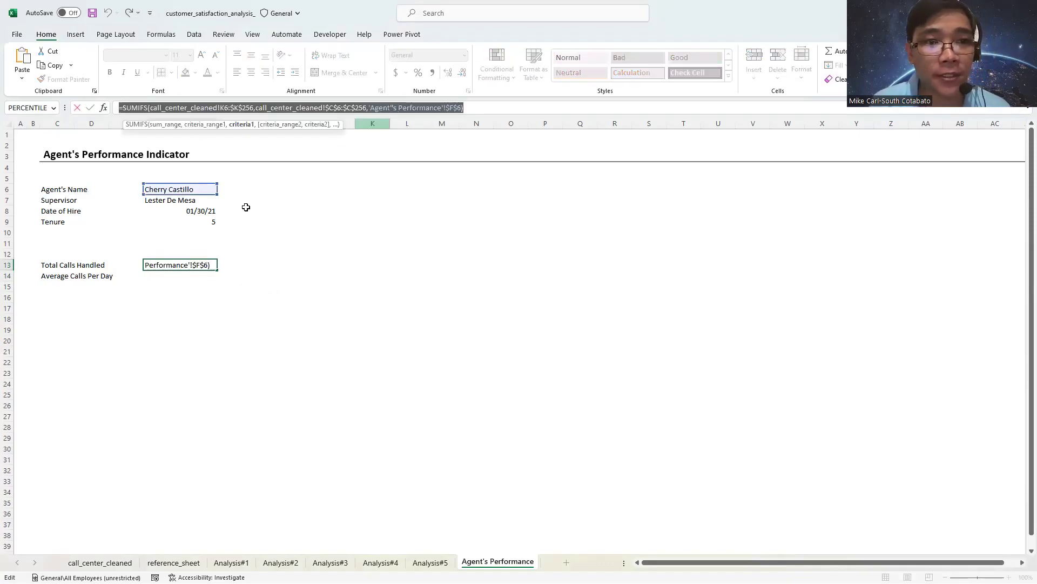
text(=)
click(183, 280)
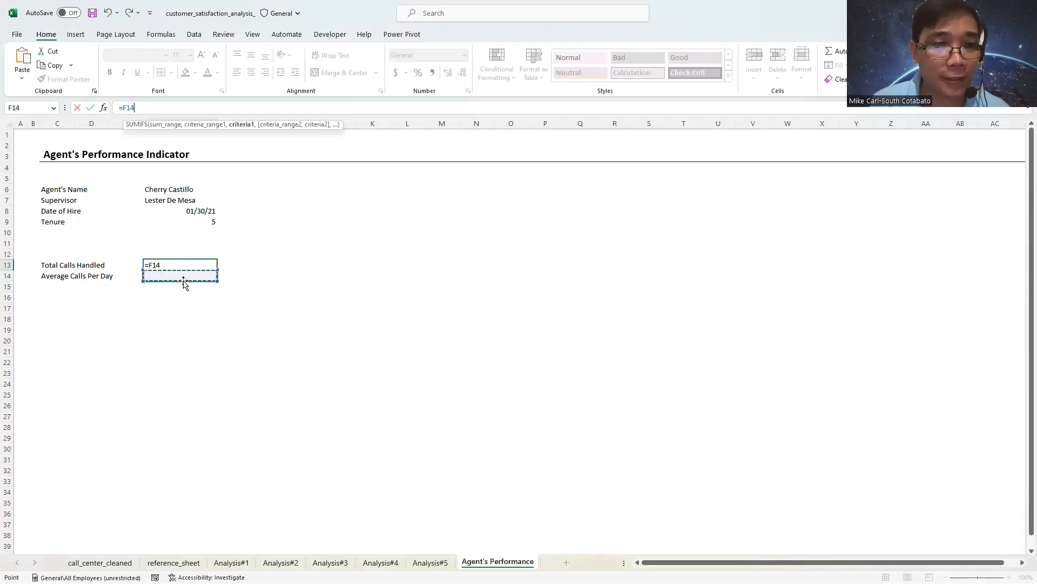
key(Escape)
click(183, 280)
key(ctrl+v)
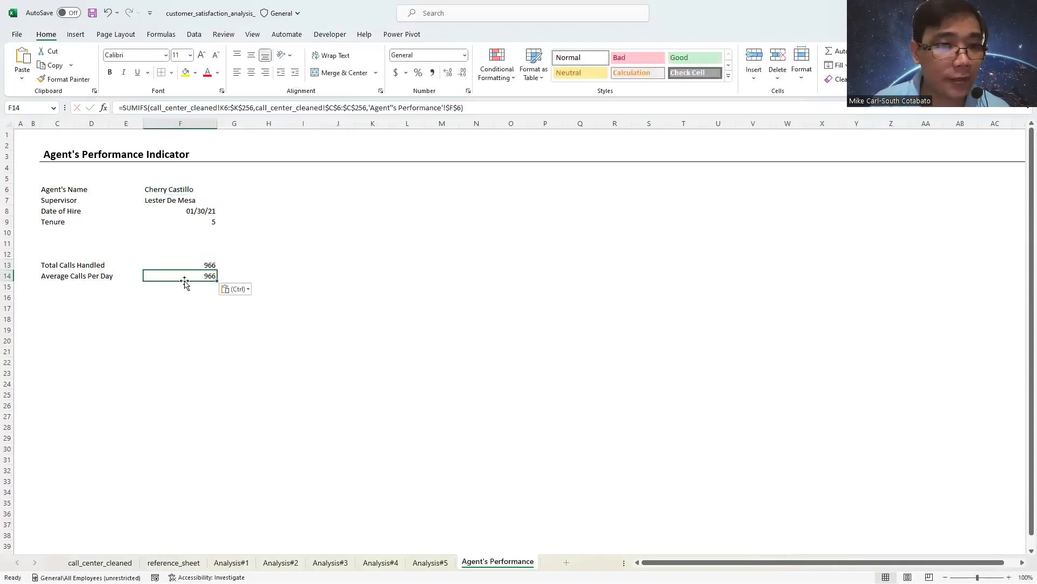
Step: Replace the SUMIFS function in F14 with AVERAGEIFS, keeping the same ranges and criterion
double_click(142, 108)
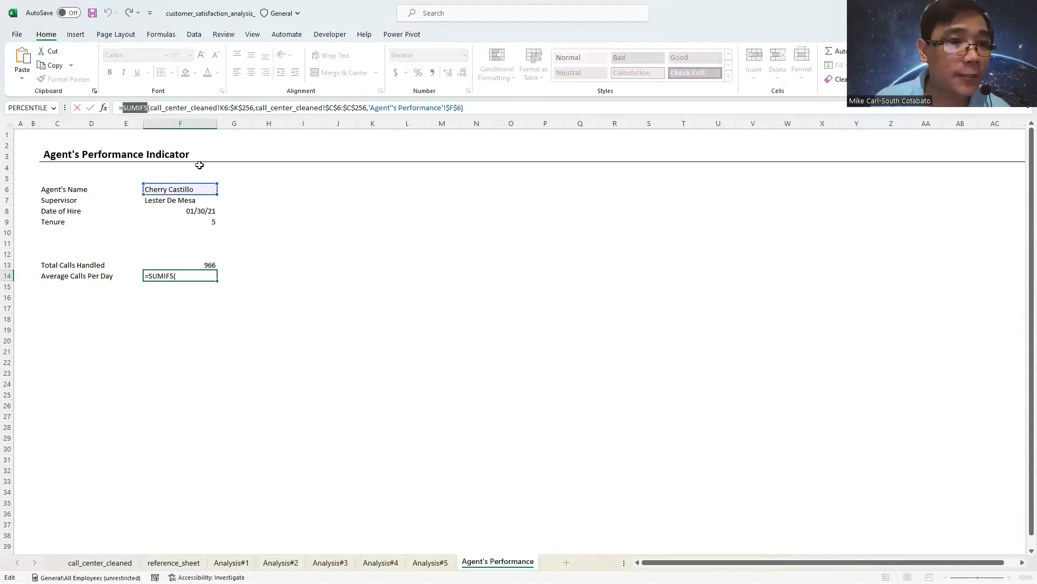
text(AVER)
double_click(165, 154)
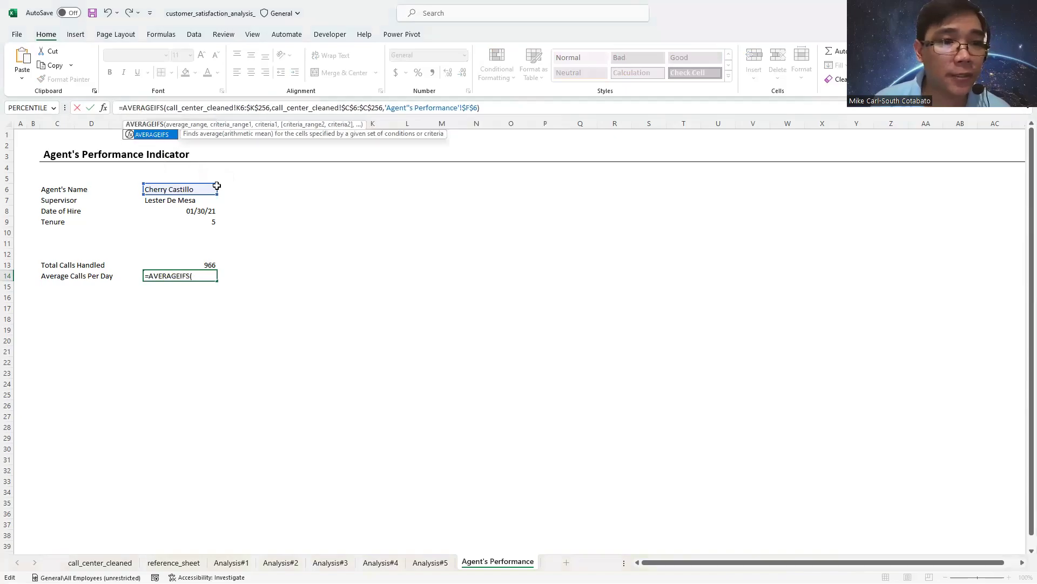
key(Return)
key(Up)
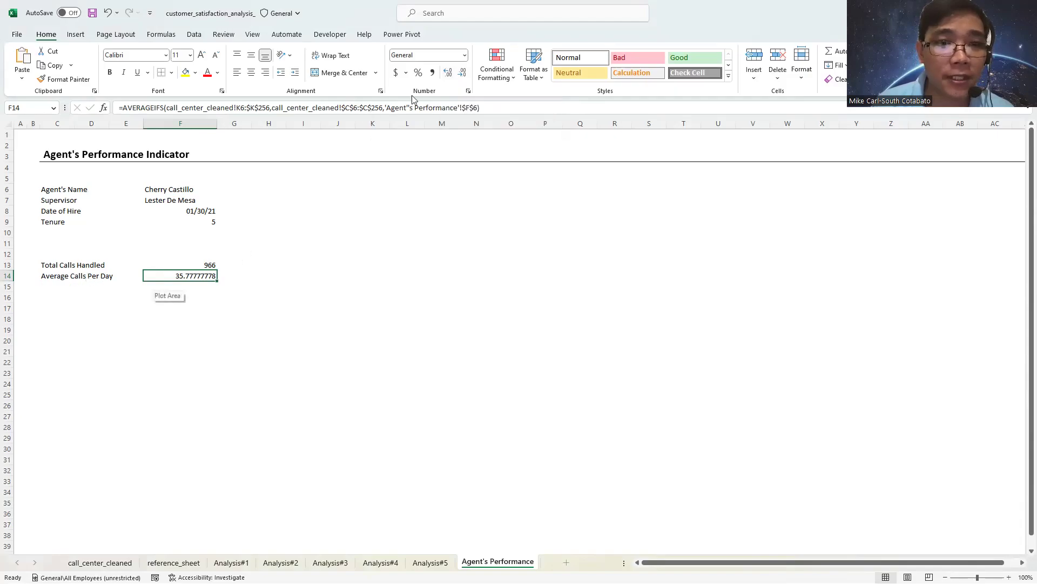
Step: Format the Average Calls Per Day value in F14 as Number with 0 decimal places
click(463, 74)
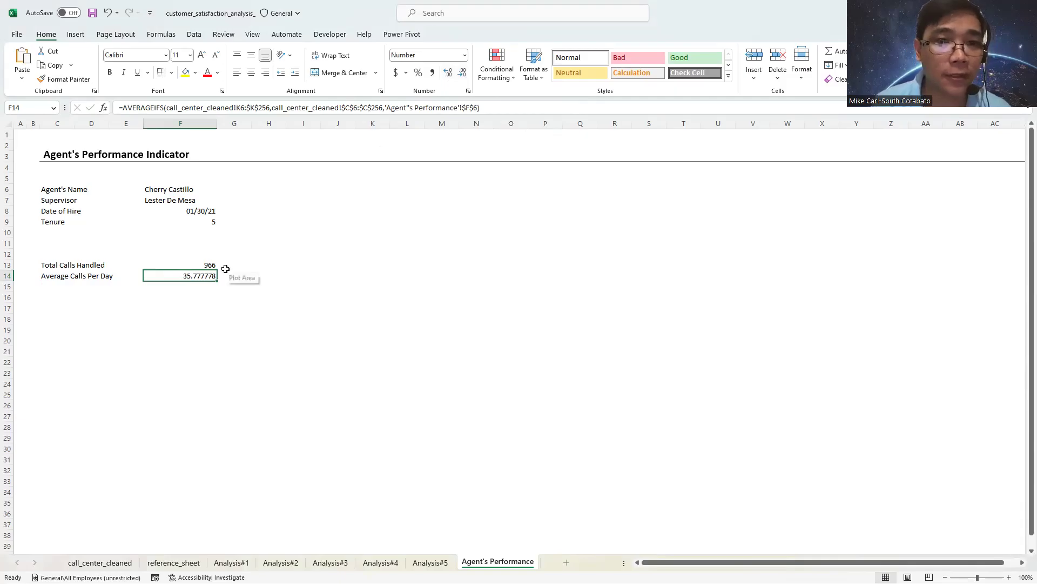
key(ctrl+z)
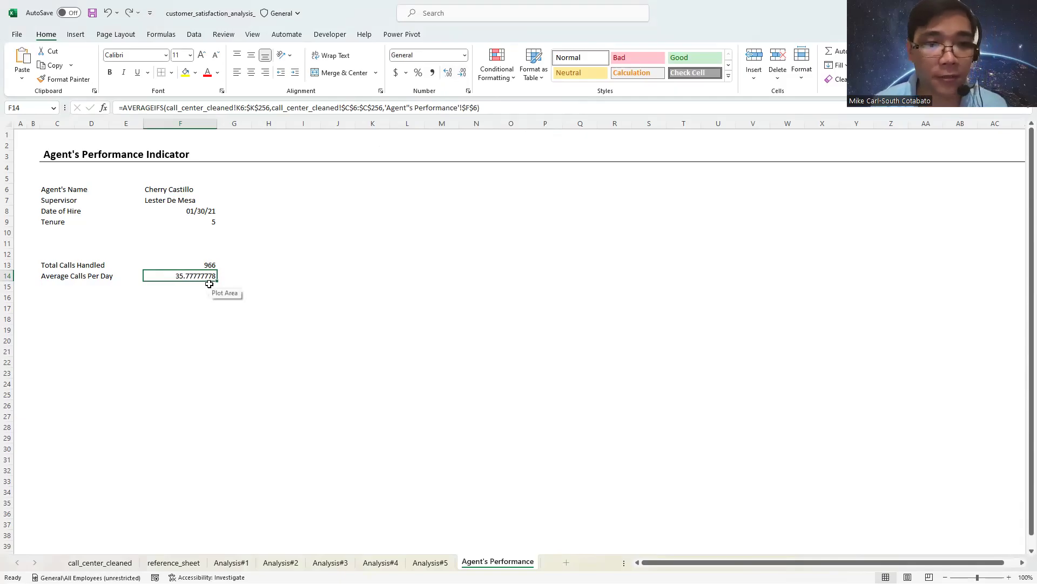
key(ctrl+1)
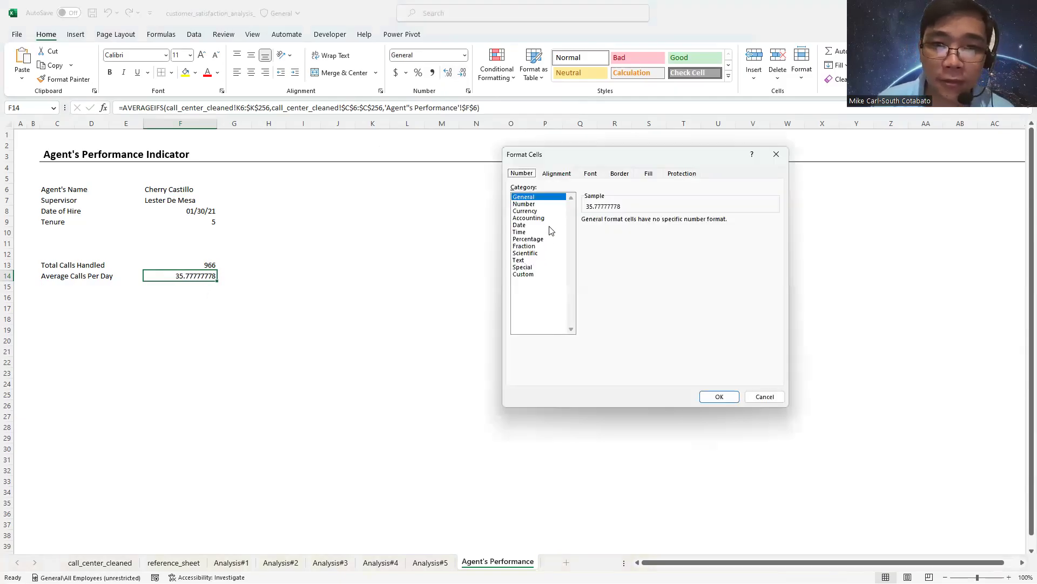
click(540, 203)
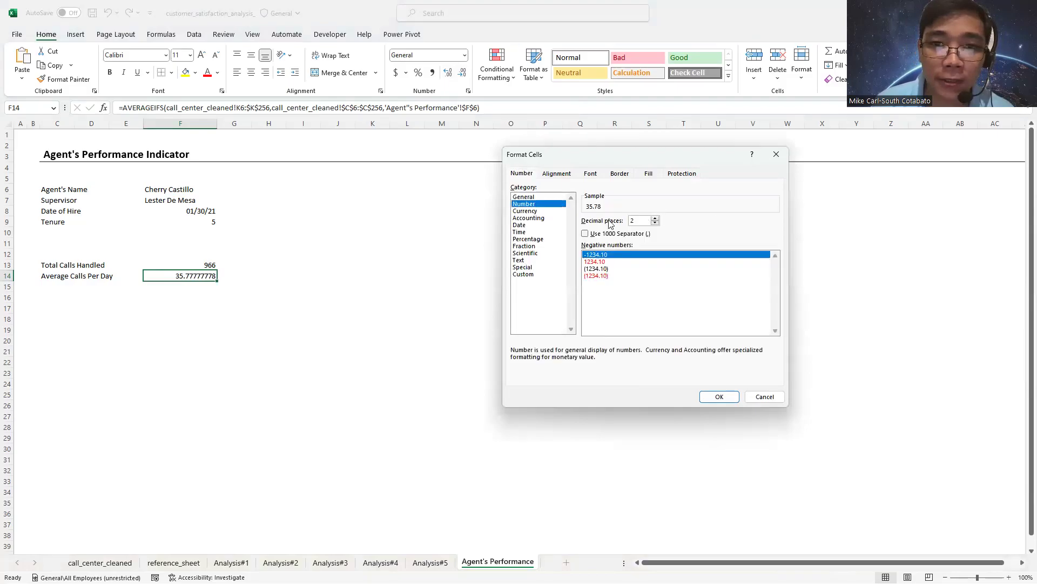
text(0)
click(719, 398)
Step: Enter the label "Average handling Time" in cell C15 below Average Calls Per Day
click(125, 301)
click(70, 283)
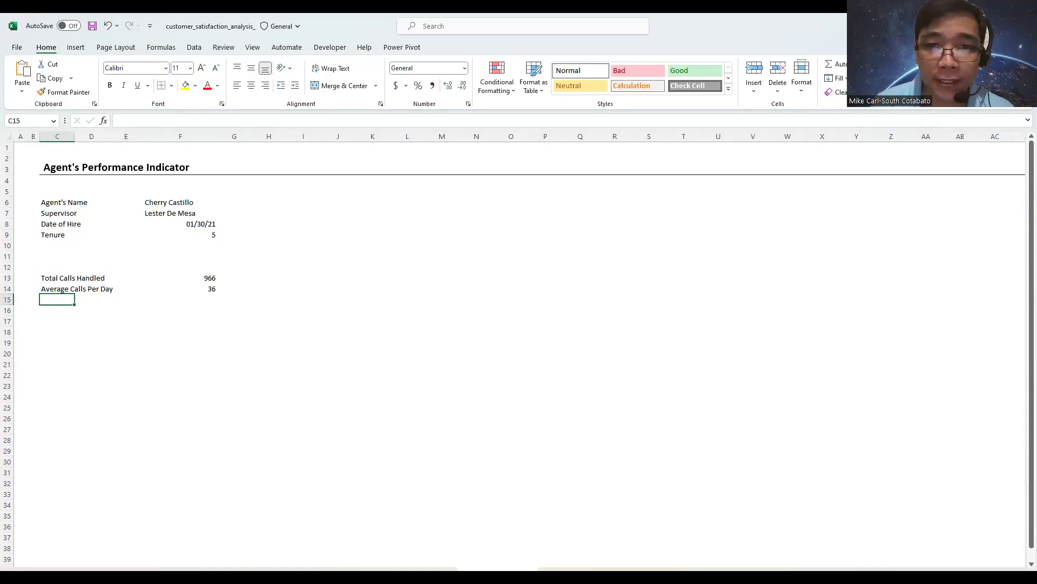
key(alt+Tab)
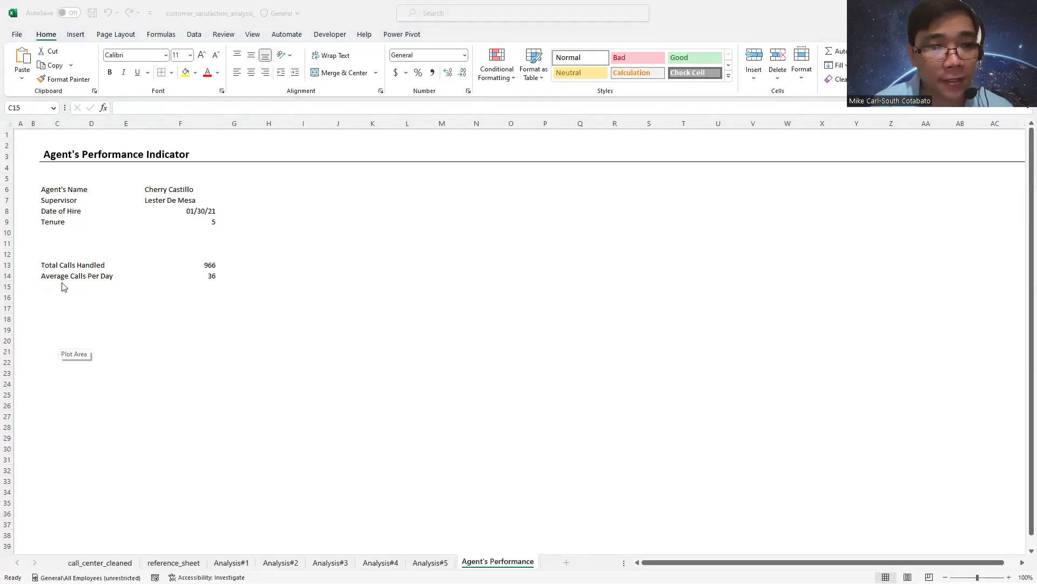
click(62, 288)
text(A)
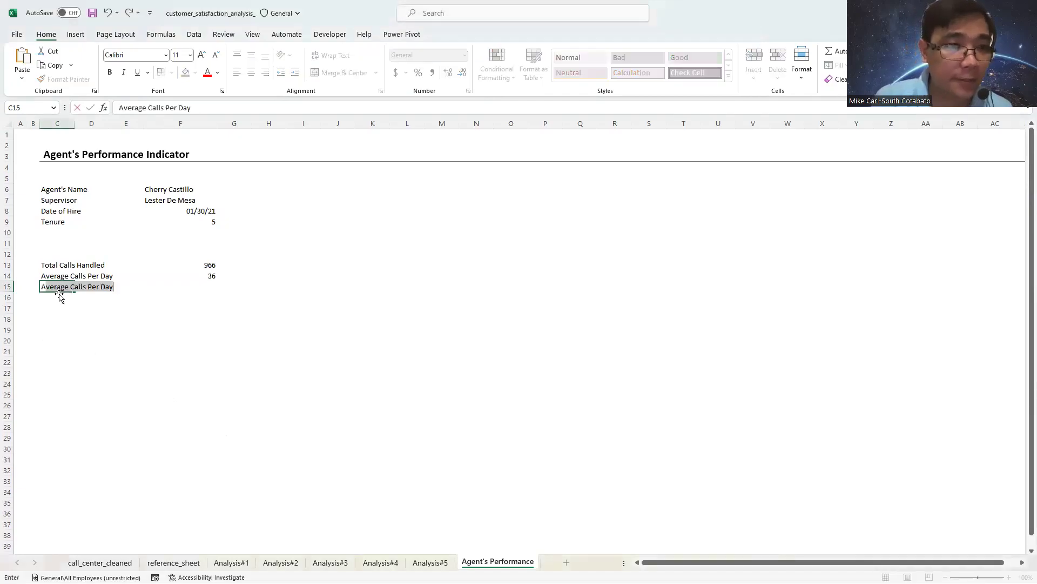
text(verage handl)
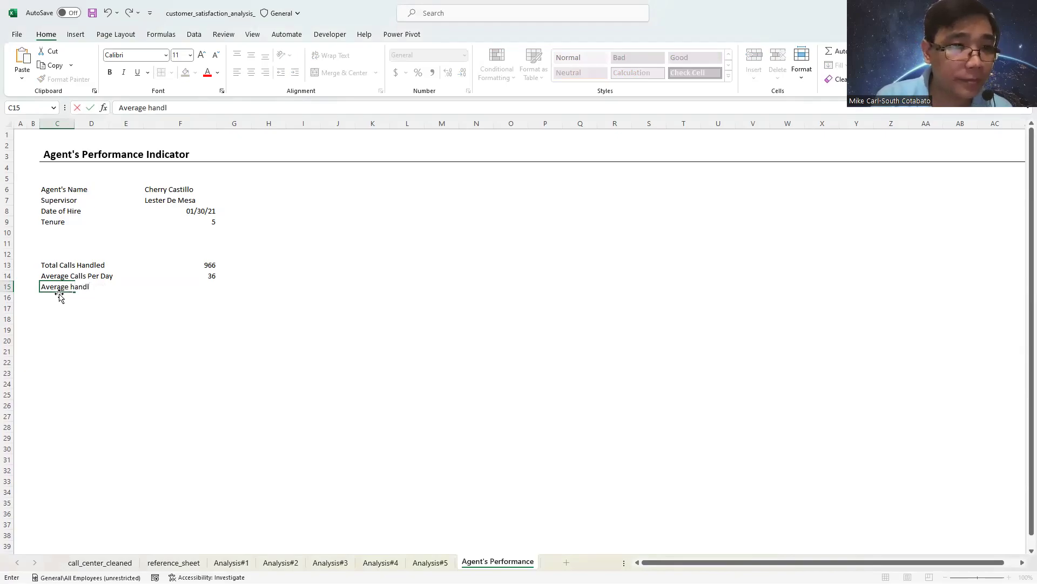
text(ing Time)
key(Left)
Step: Capitalize the second word of the label in C15 so that it reads "Average Handling Time"
click(59, 291)
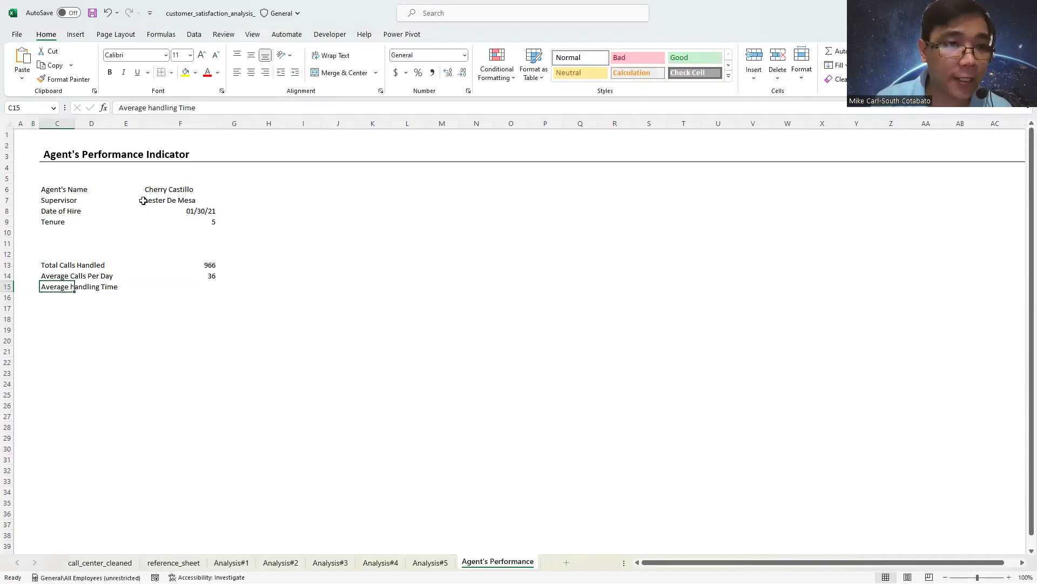
click(150, 108)
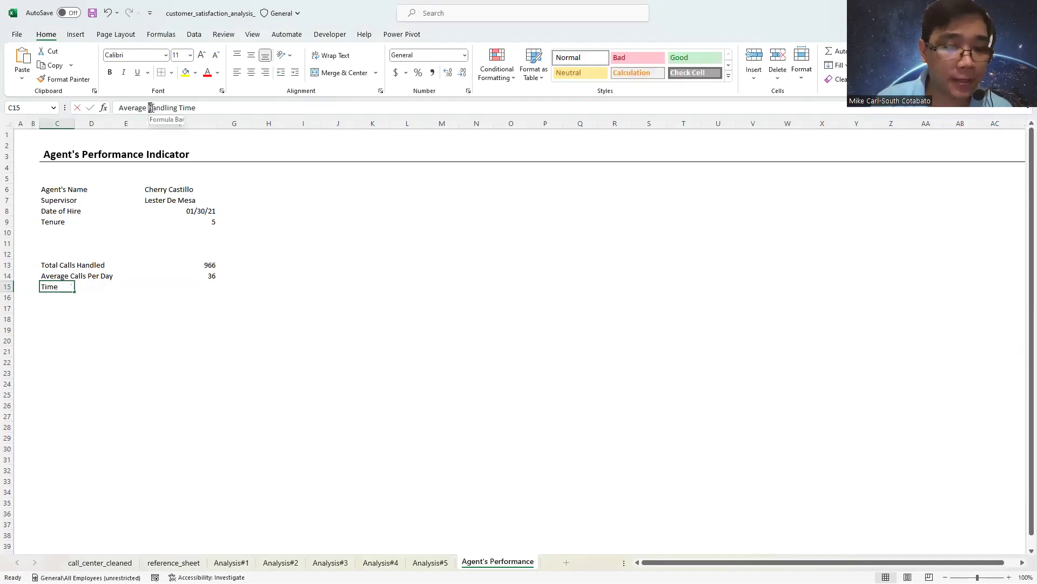
key(Delete)
text(H)
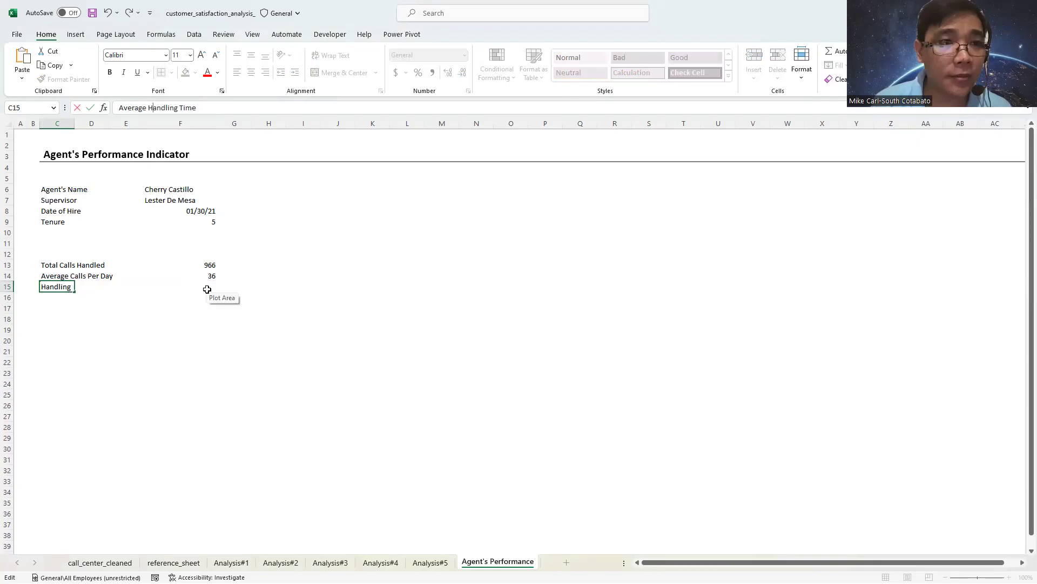
click(206, 288)
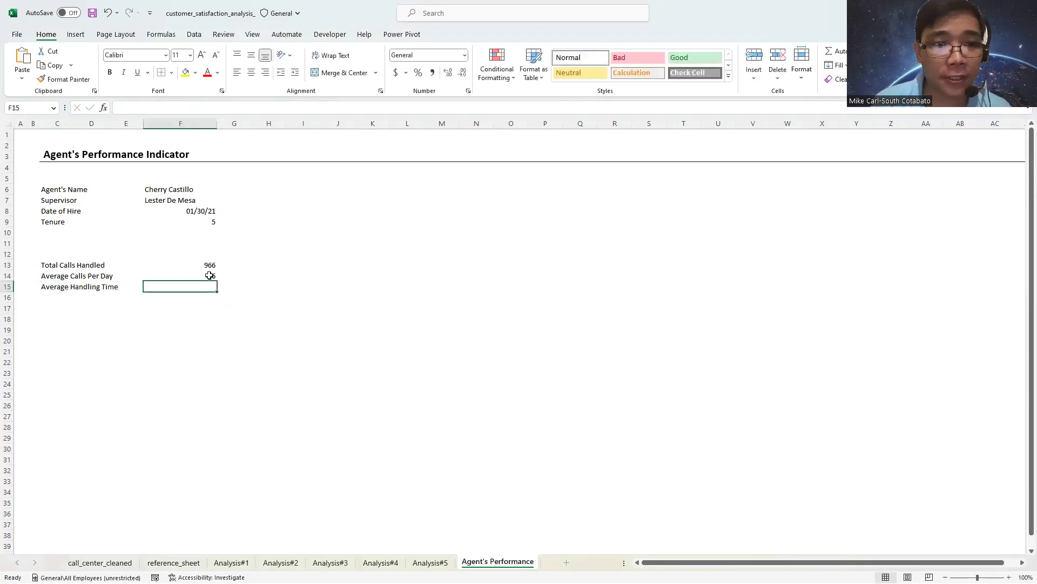
Step: Copy the AVERAGEIFS cell F14 into F15 beside the Average Handling Time label
click(209, 276)
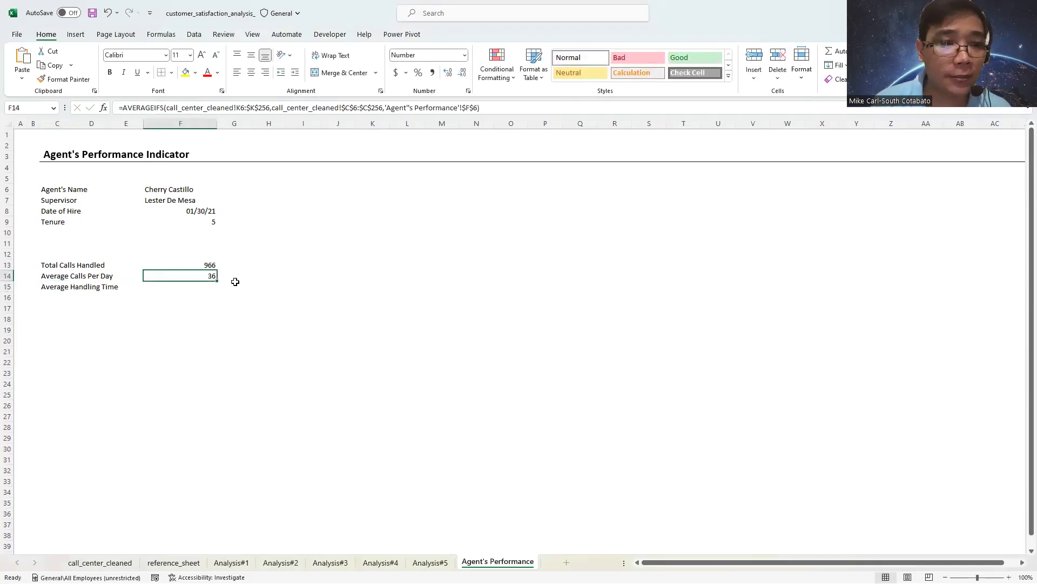
key(ctrl+c)
click(196, 286)
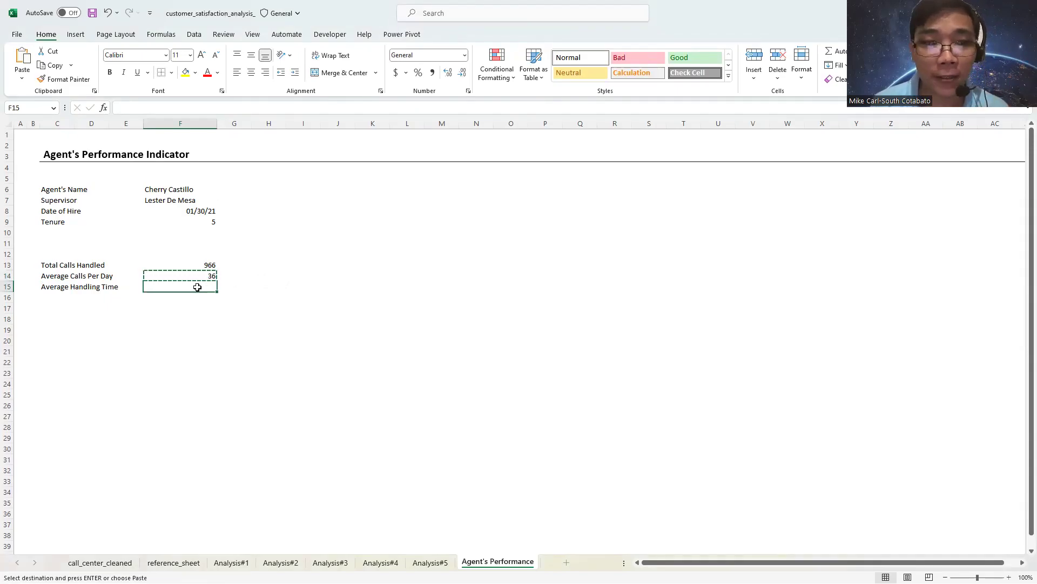
key(ctrl+v)
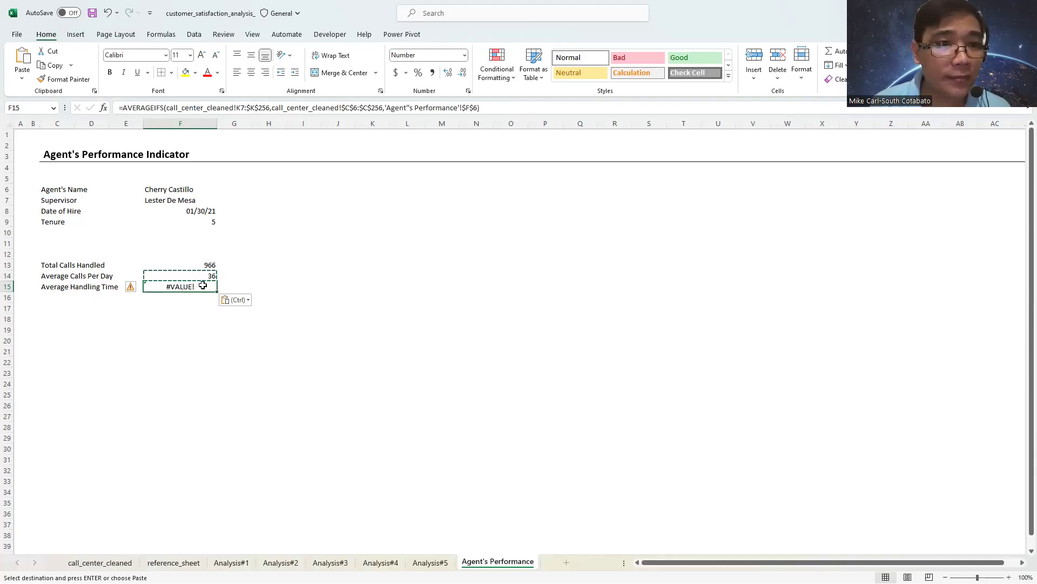
Step: Remove the K7:$K$256 reference from the average range of the AVERAGEIFS formula in F15
double_click(203, 287)
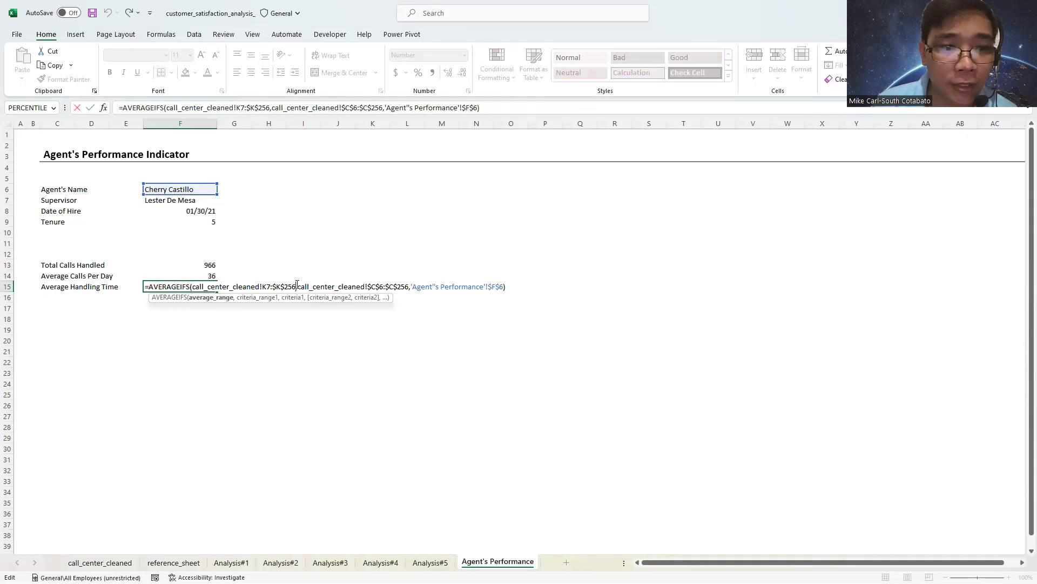
click(102, 563)
drag(1031, 504, 1031, 143)
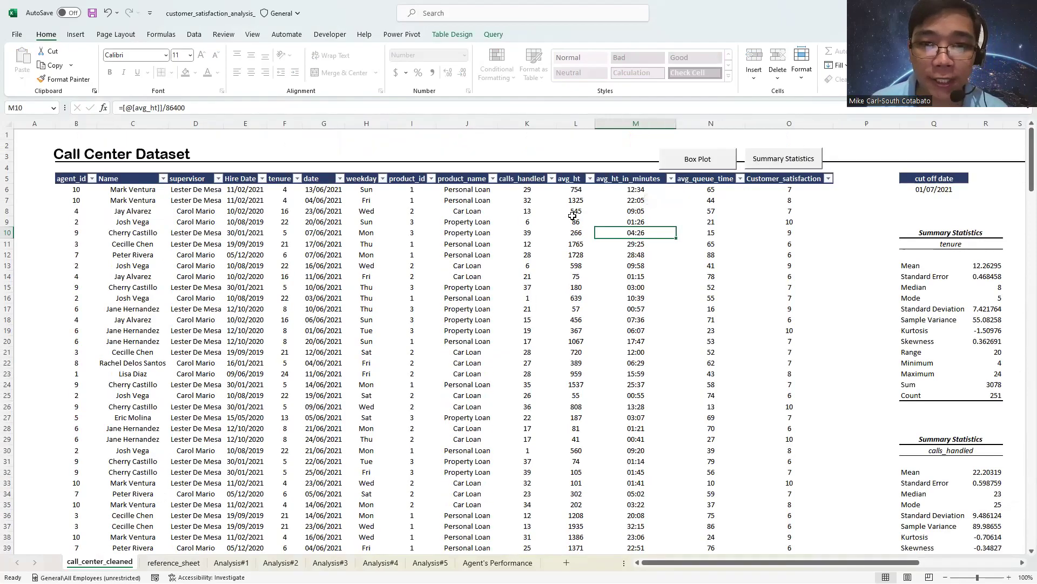
click(709, 193)
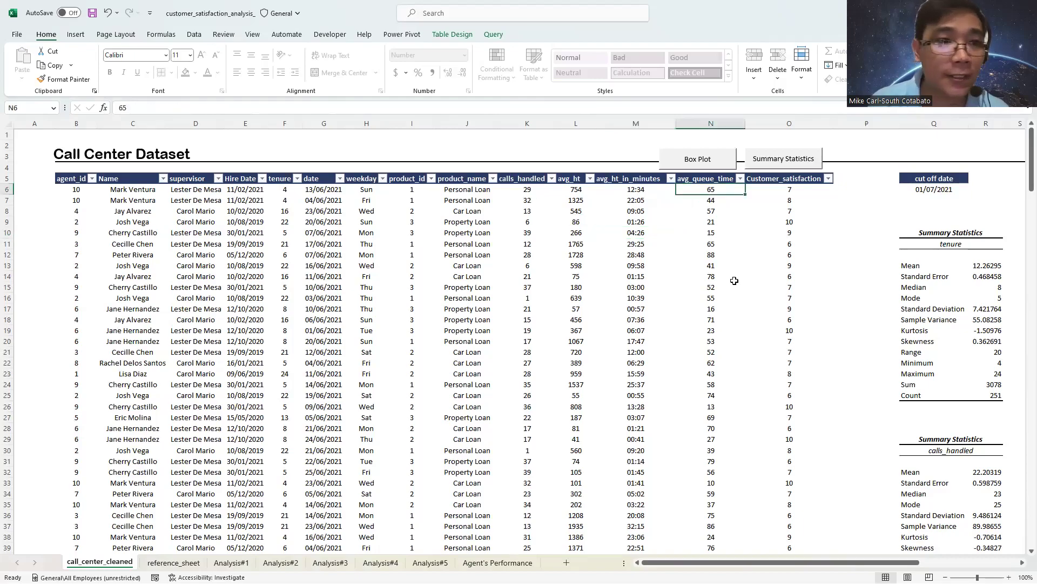
click(498, 562)
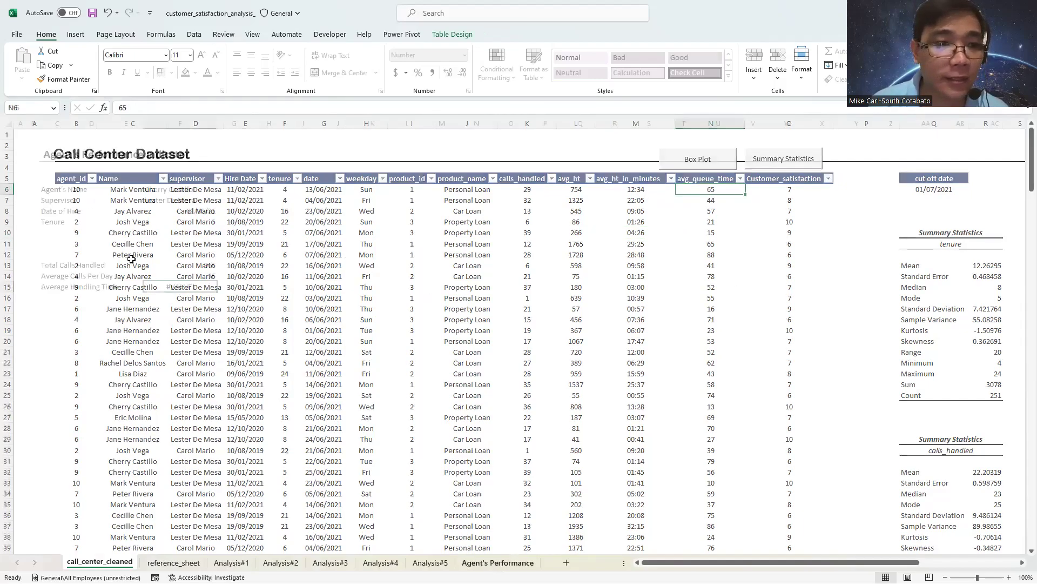
click(213, 111)
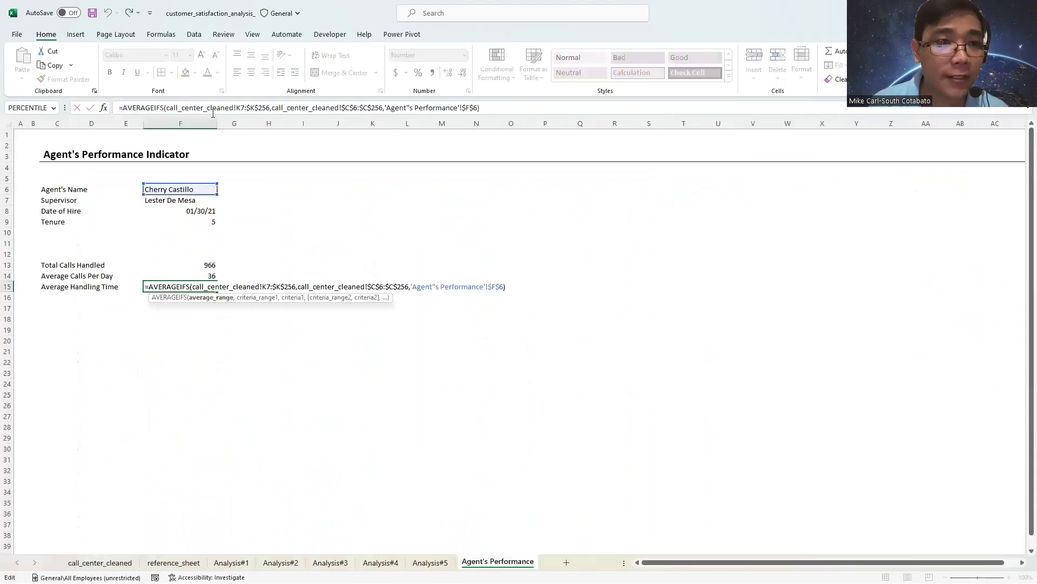
drag(269, 108, 236, 108)
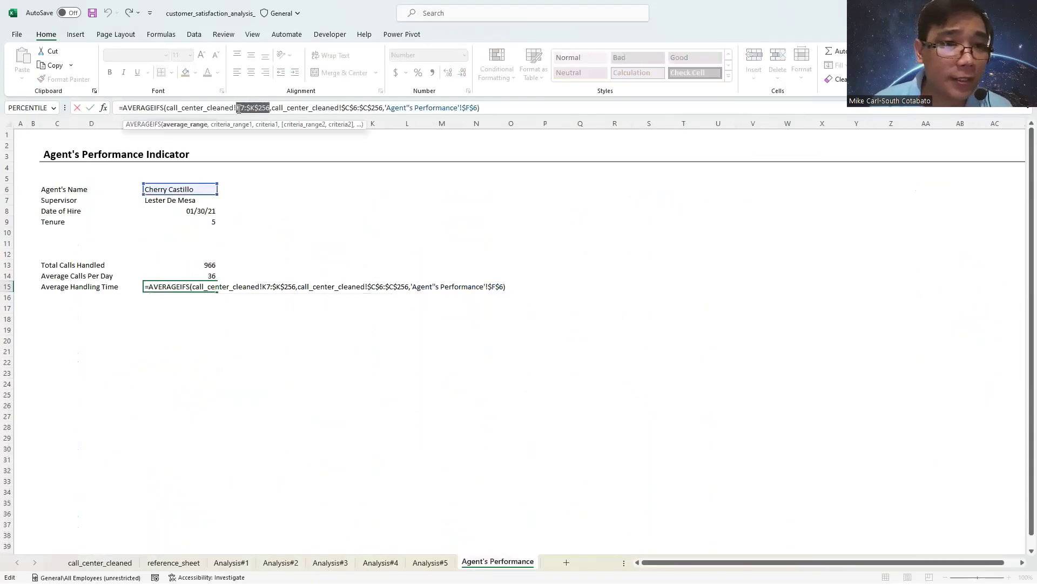
key(Delete)
Step: Set the average range in F15's formula to the absolute avg_ht_in_minutes range $M$6:$M$256 on call_center_cleaned and enter the formula
click(100, 562)
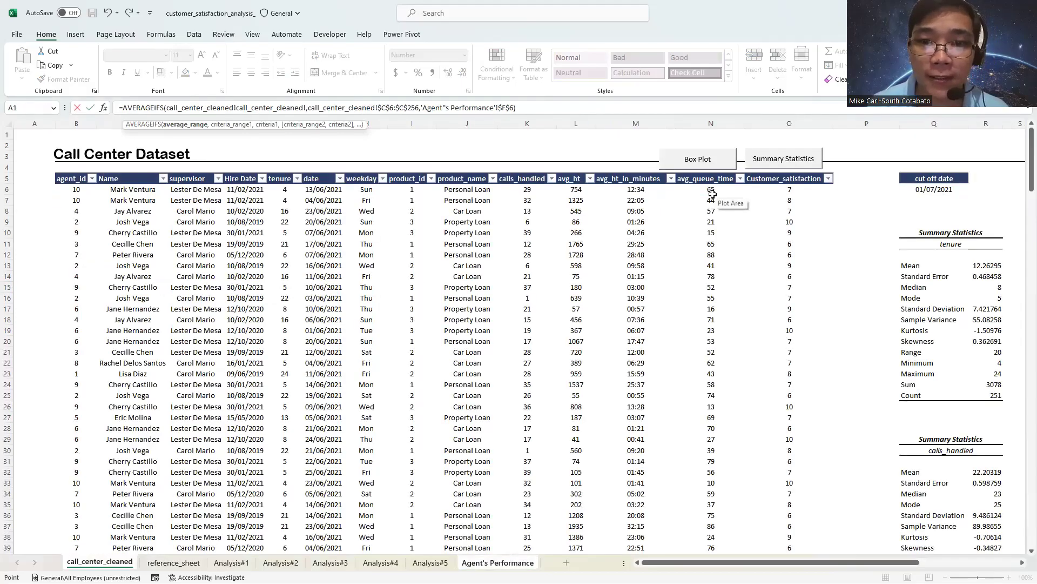
click(639, 190)
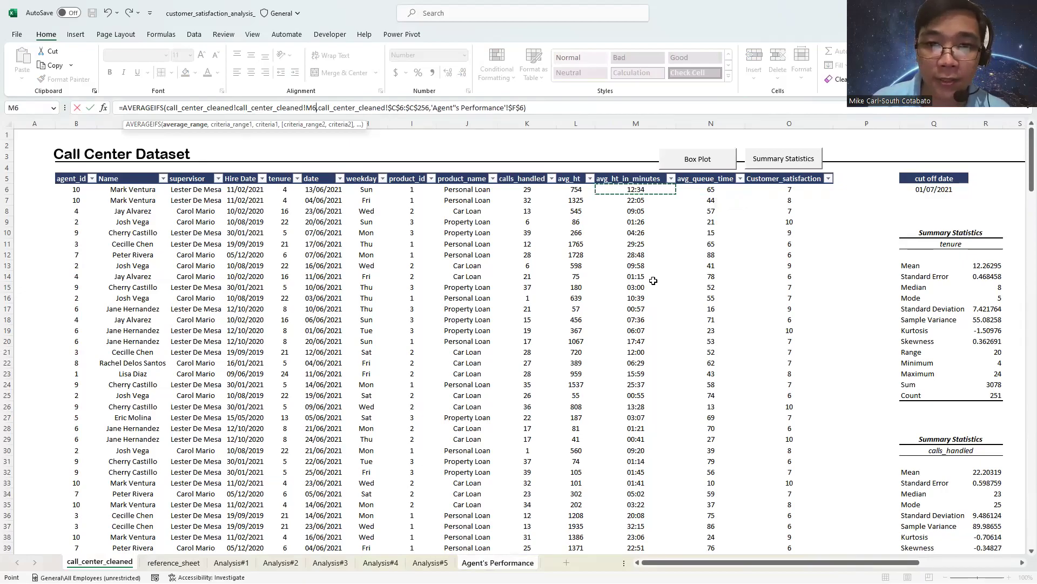
key(ctrl+shift+Down)
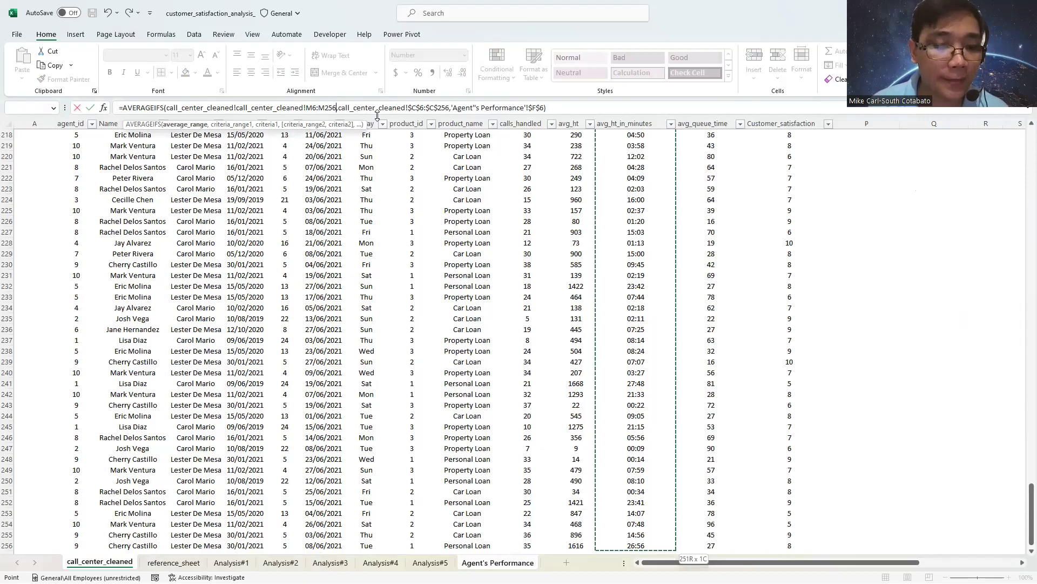
key(F4)
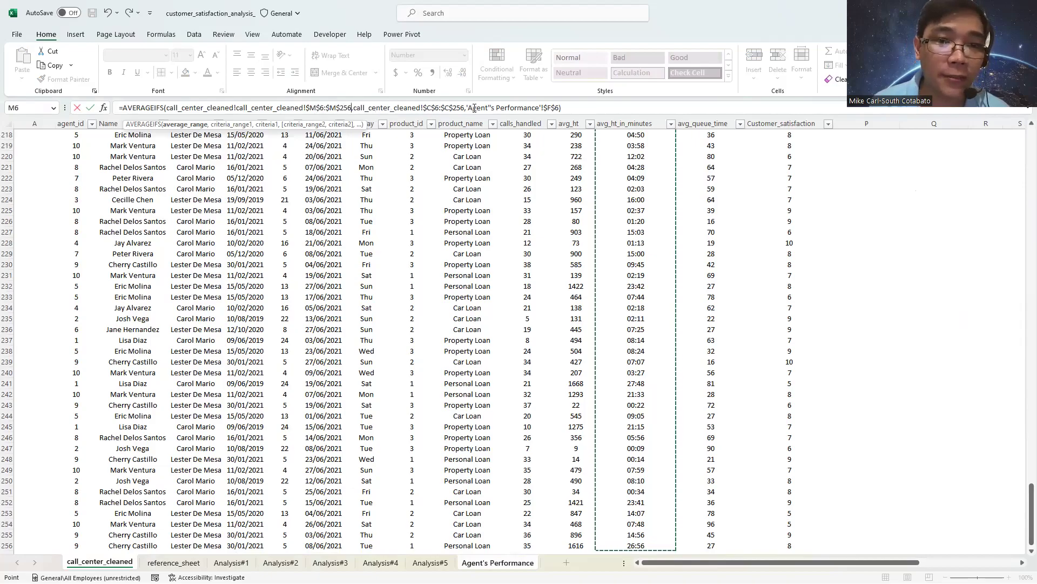
click(421, 109)
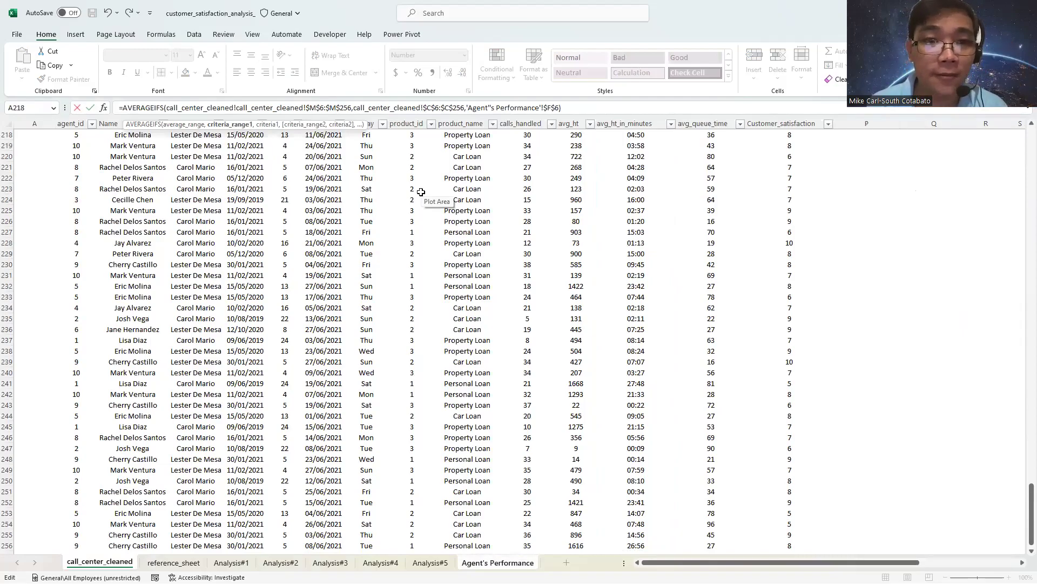
key(Right)
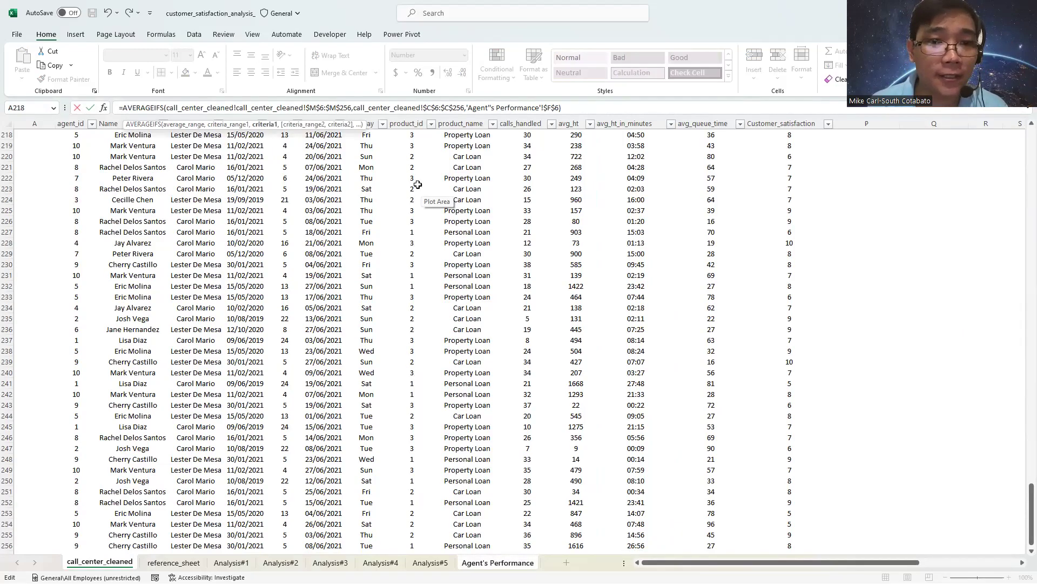
key(End)
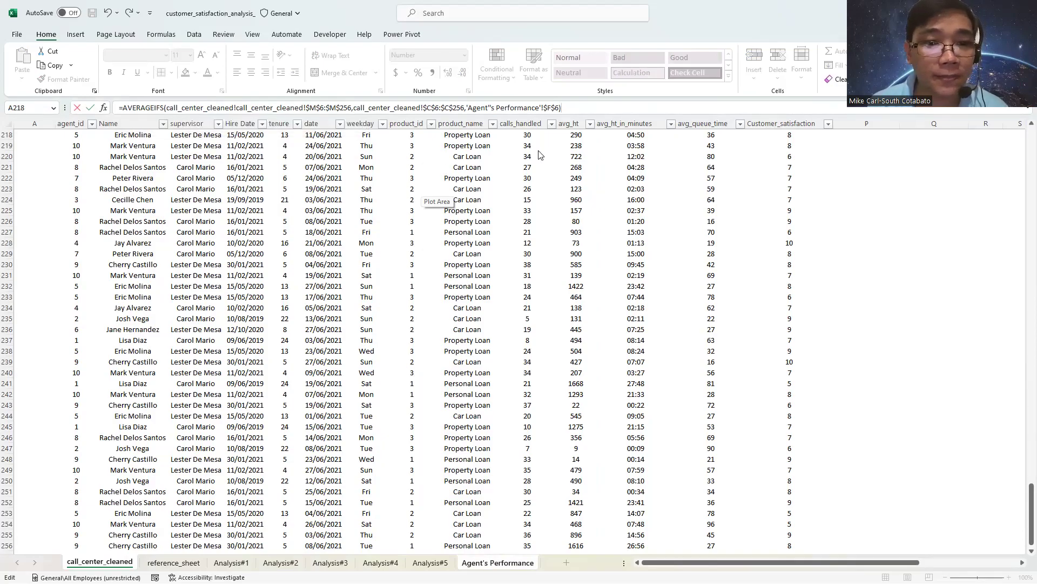
key(Return)
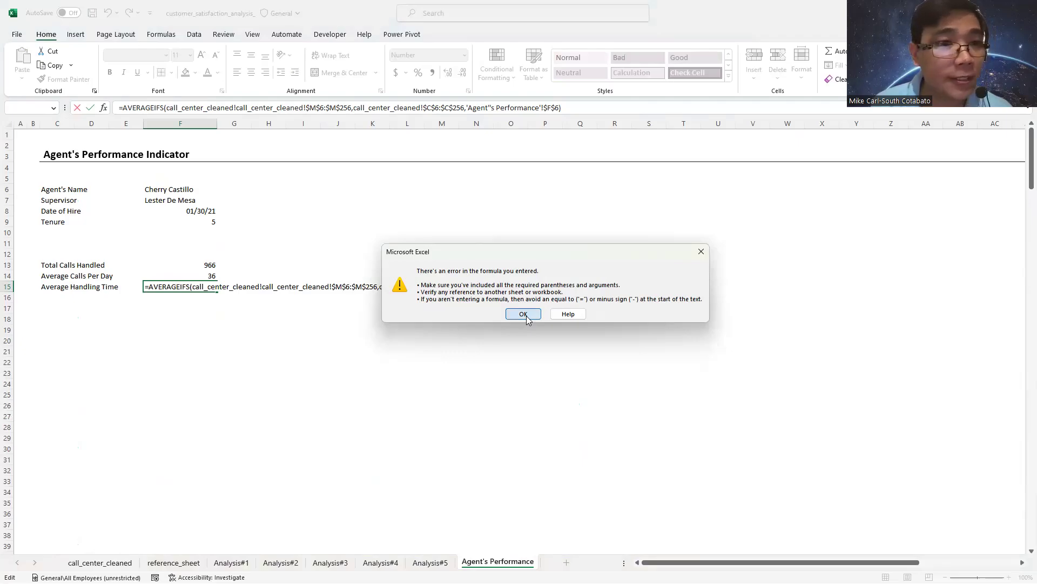
Step: Delete the duplicated call_center_cleaned! sheet reference from the average range in F15's AVERAGEIFS formula and enter it
click(524, 314)
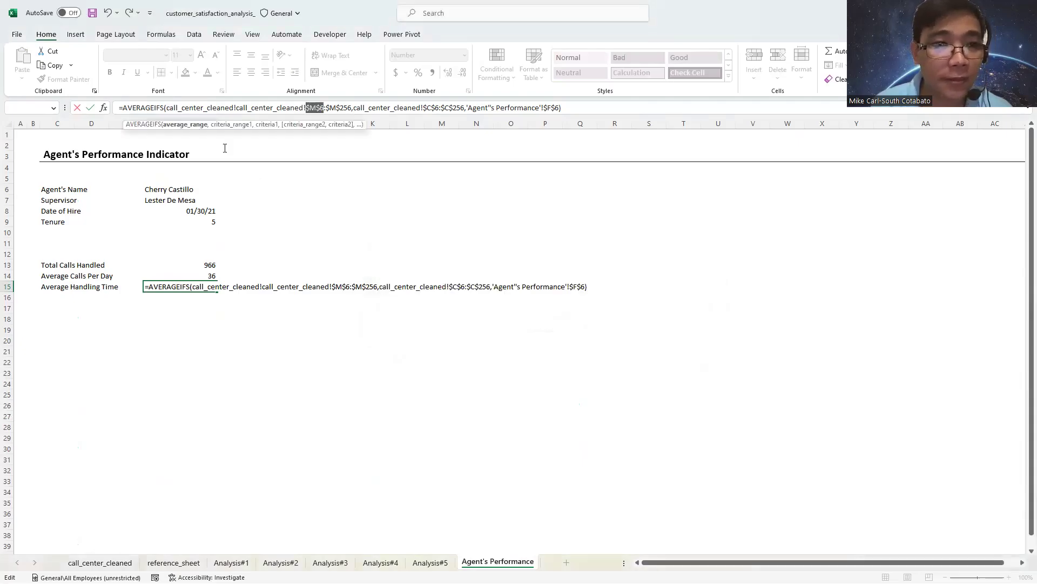
drag(236, 108, 167, 107)
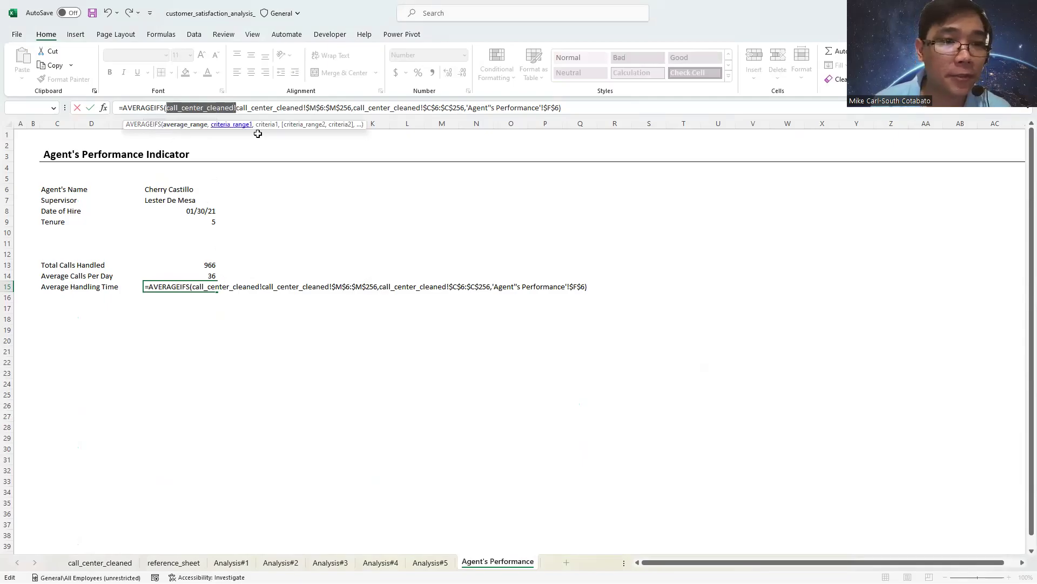
key(BackSpace)
key(Return)
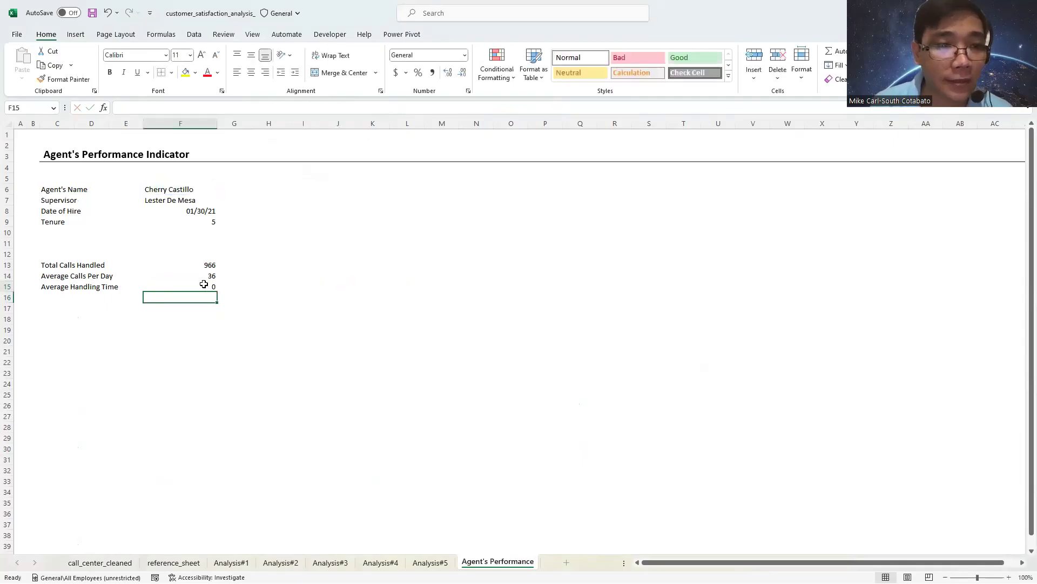
Step: Apply the custom number format mm:ss to the Average Handling Time value in F15
click(203, 285)
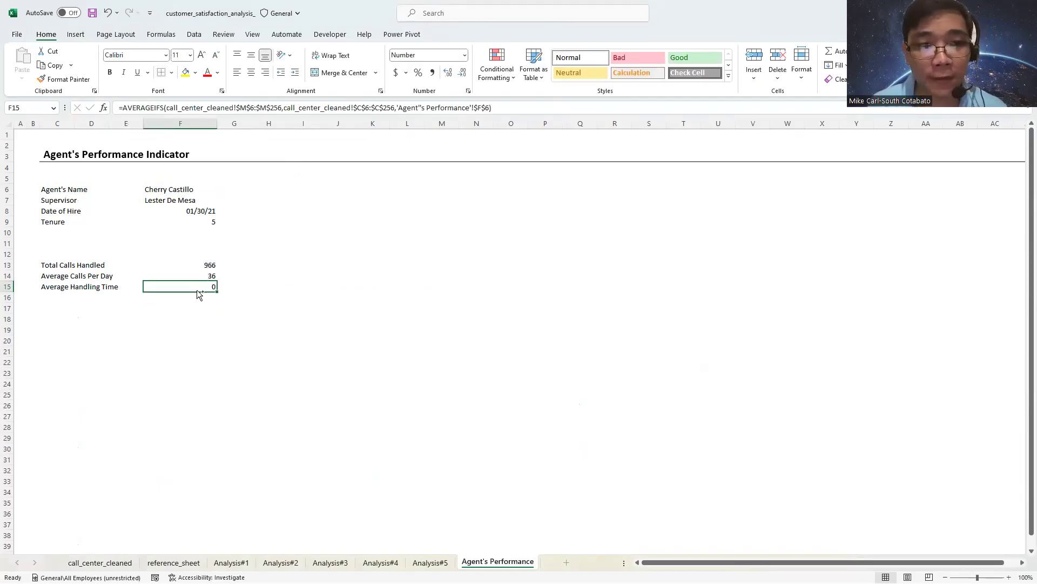
key(ctrl+1)
click(537, 274)
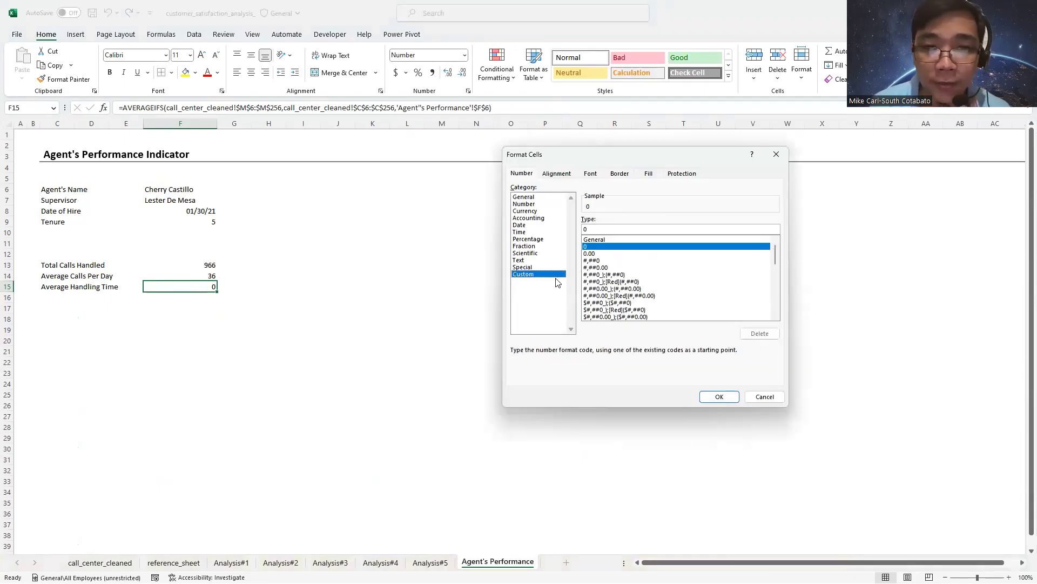
drag(776, 250, 776, 305)
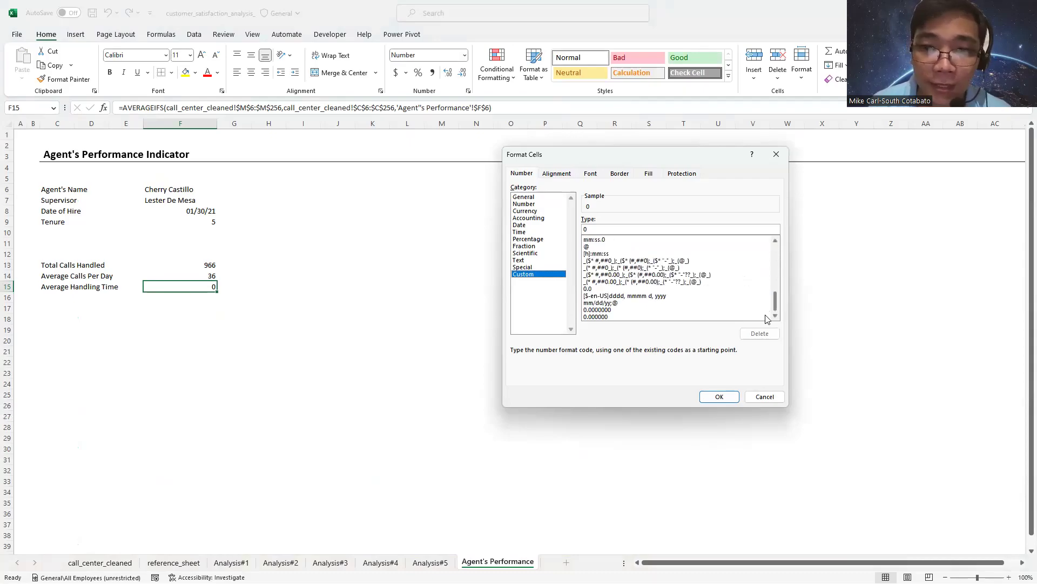
click(605, 275)
scroll(608, 276, up, 1)
click(603, 253)
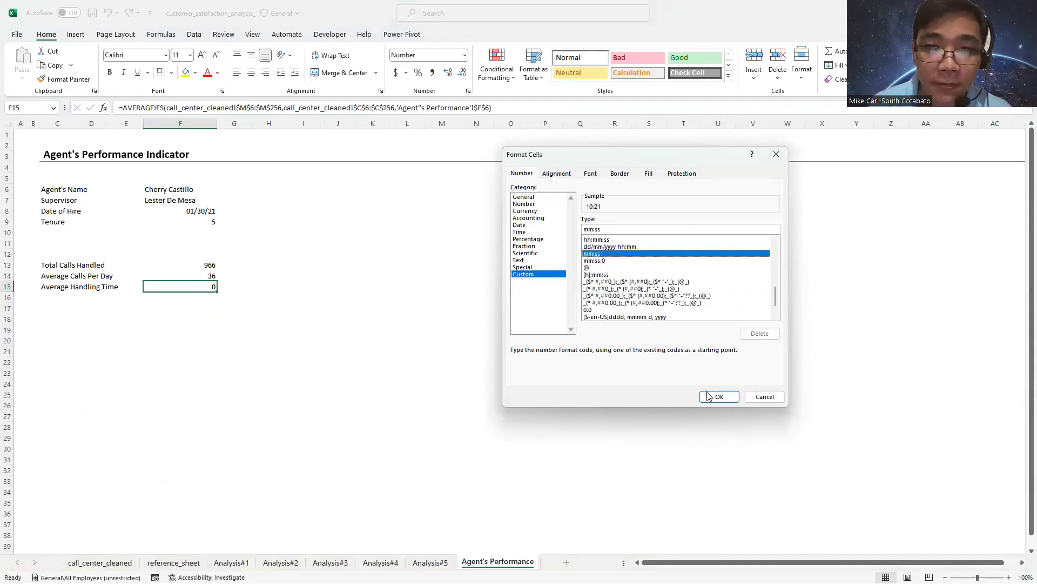
click(718, 396)
Step: Extend the label in C15 to read "Average Handling Time (in minutes)"
click(206, 295)
click(84, 298)
click(58, 296)
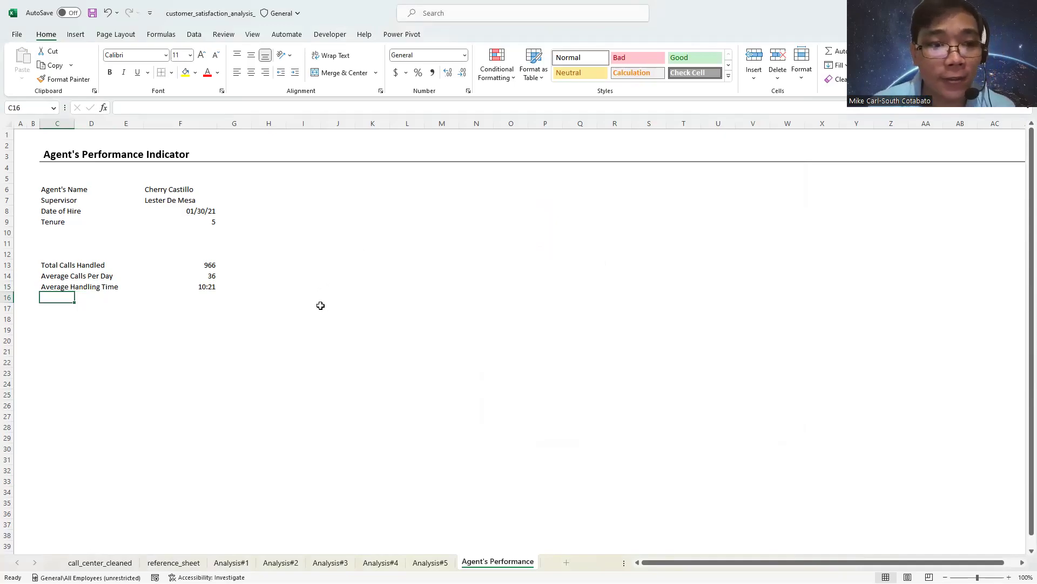
click(124, 287)
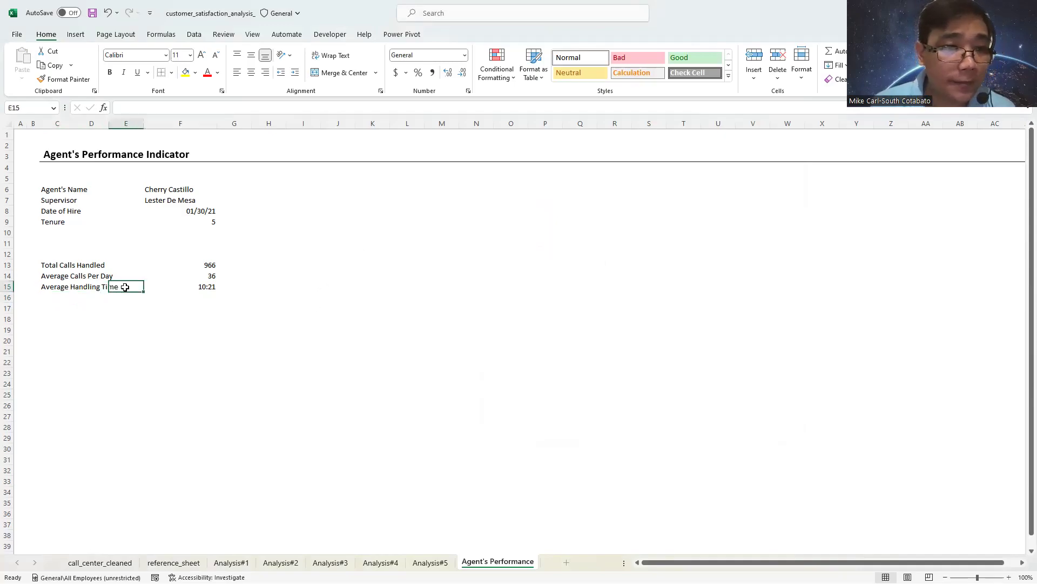
click(45, 288)
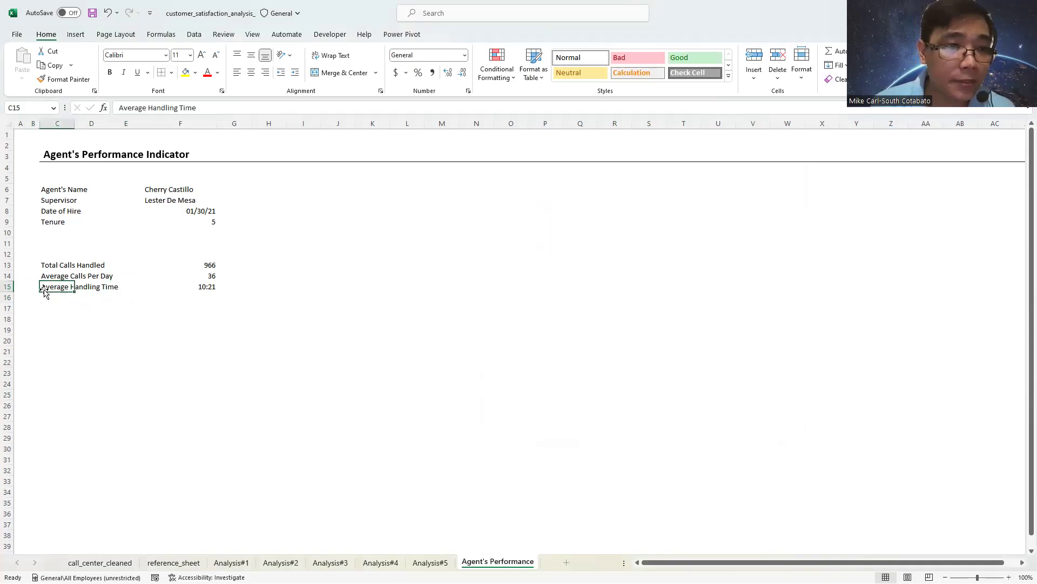
click(207, 107)
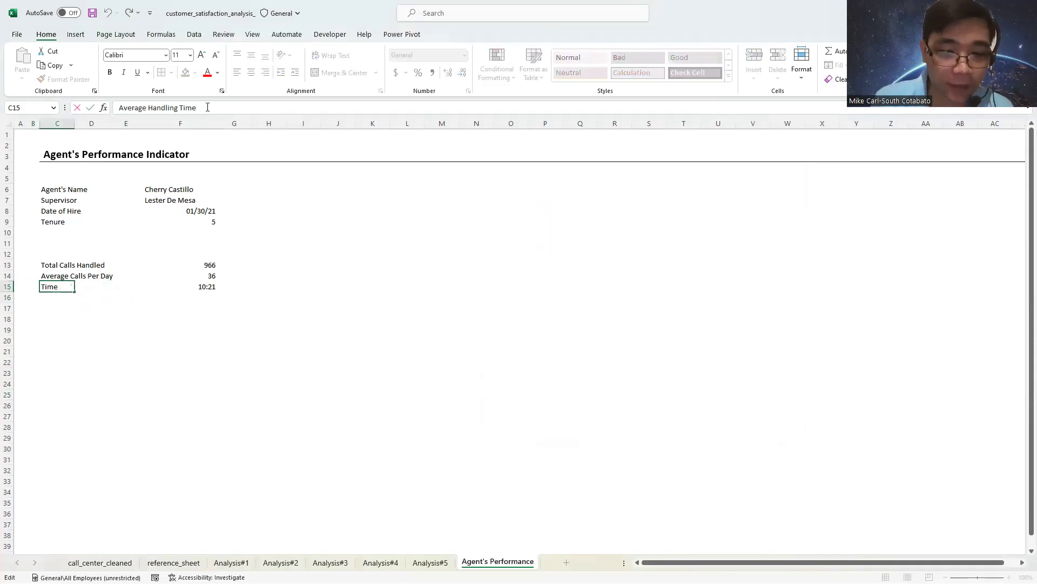
text((in M)
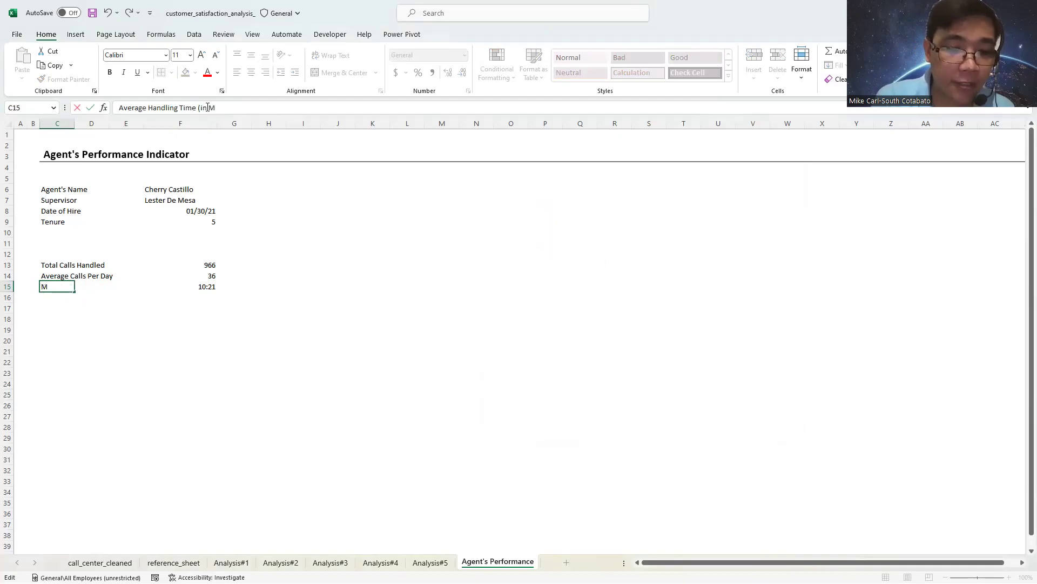
key(BackSpace)
text(minu)
text(tes))
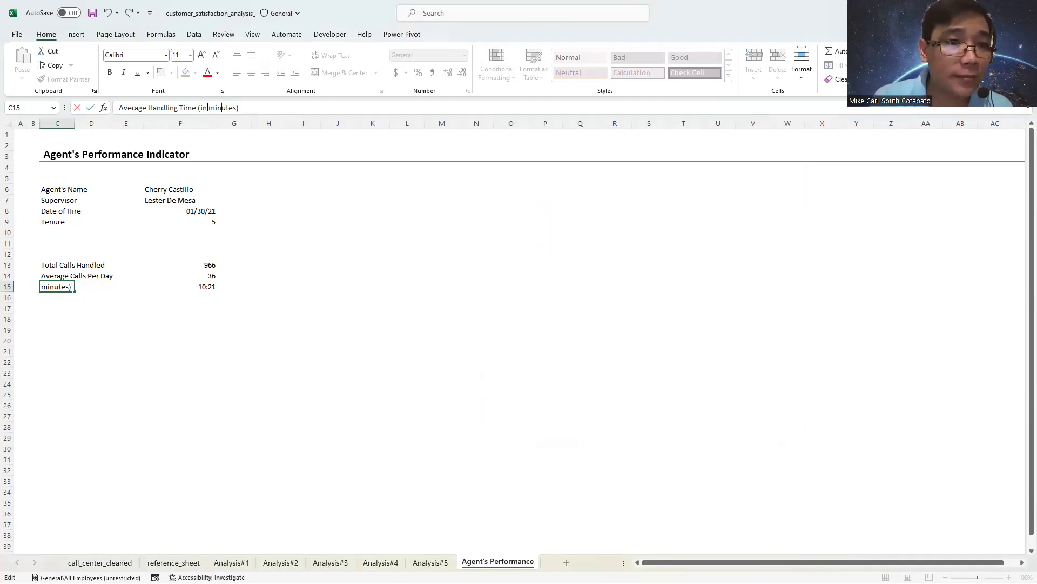
Step: Capitalize the unit in the C15 label so that it reads "(In Minutes)"
click(208, 107)
key(BackSpace)
text(I)
key(Right)
key(Delete)
text(M)
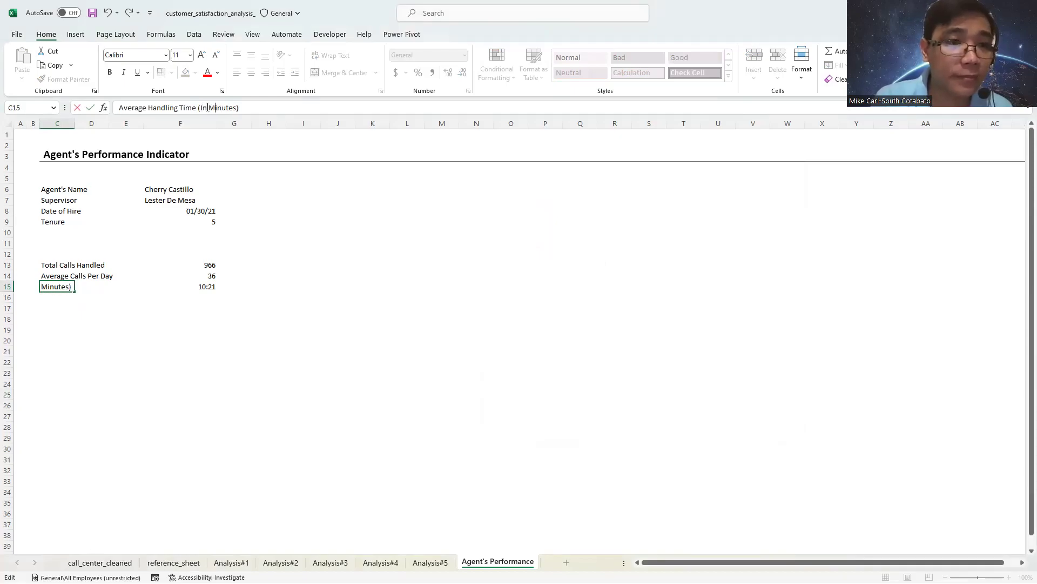
key(Return)
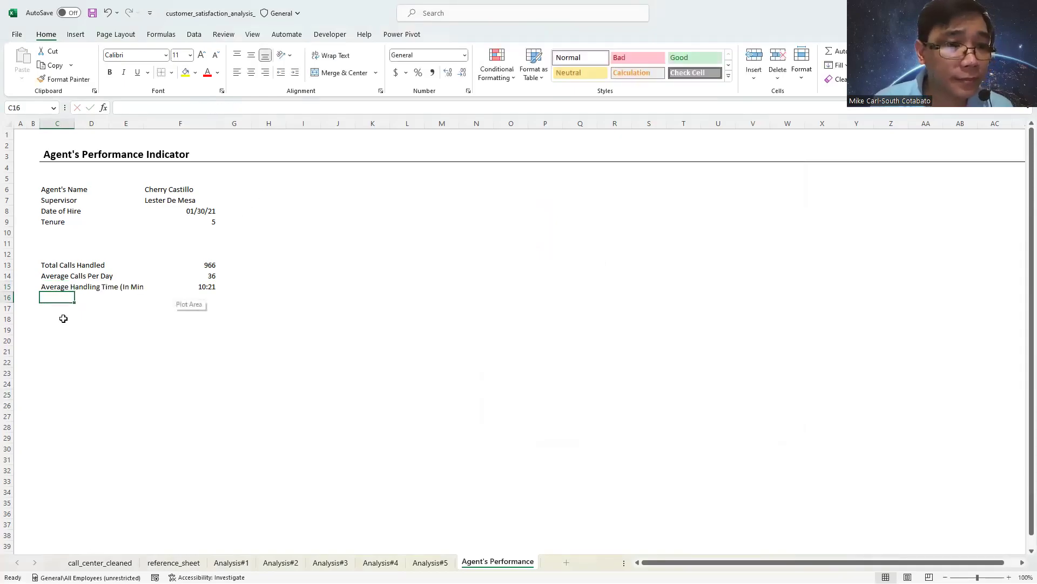
Step: AutoFit the width of column C to the Average Handling Time (In Minutes) label
click(103, 288)
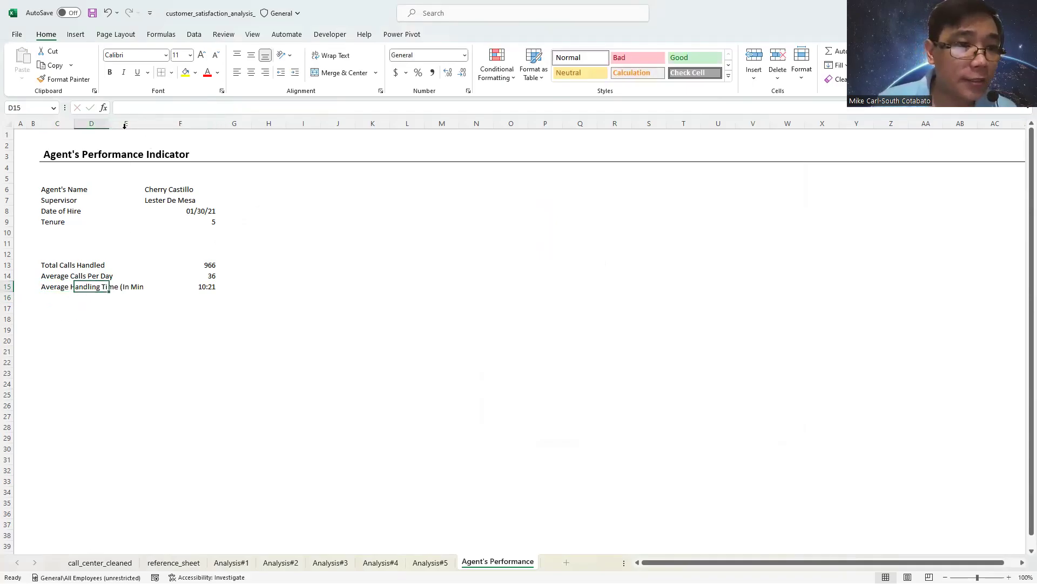
click(47, 289)
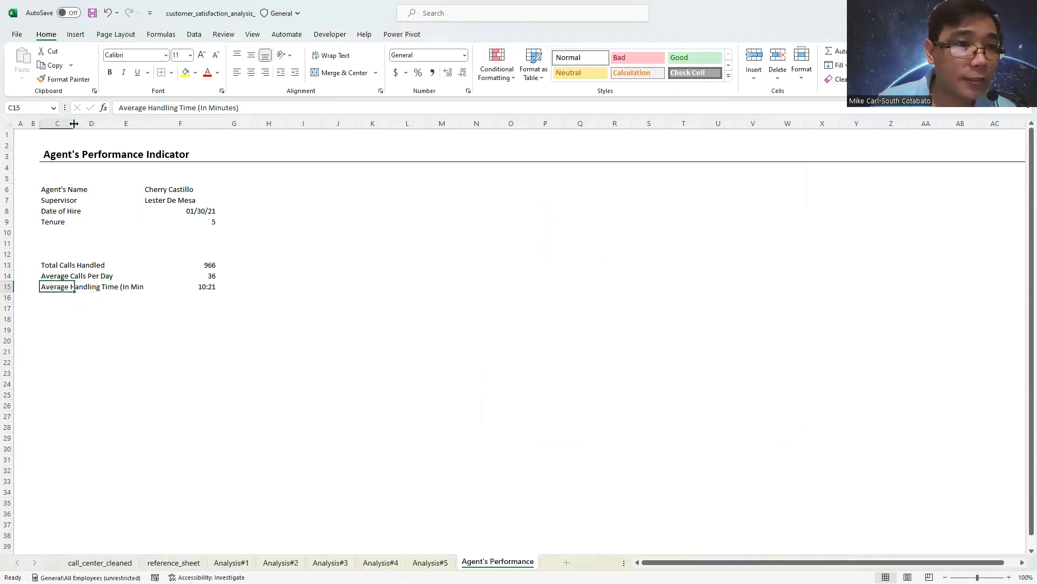
double_click(74, 124)
Step: Enter the label "Average Queue Time (In Seconds)" in cell C16 below the handling time label
click(85, 298)
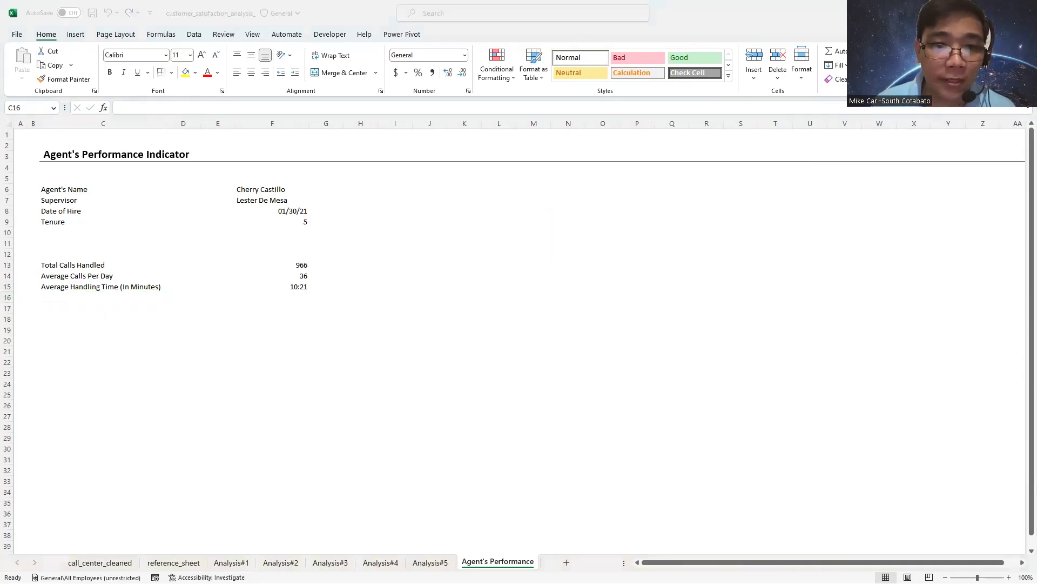
double_click(49, 297)
text(Average)
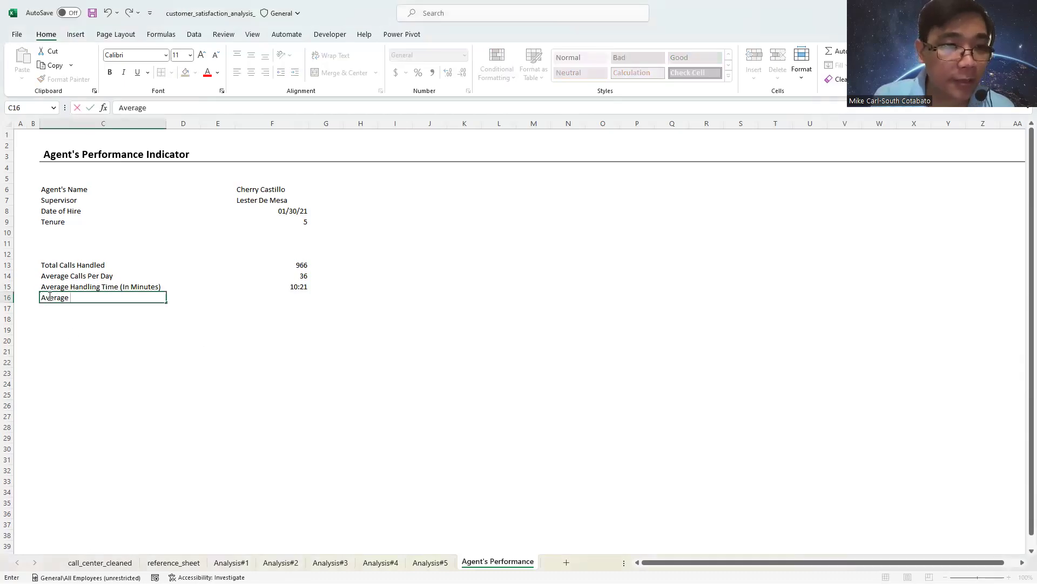
text( Queue Time)
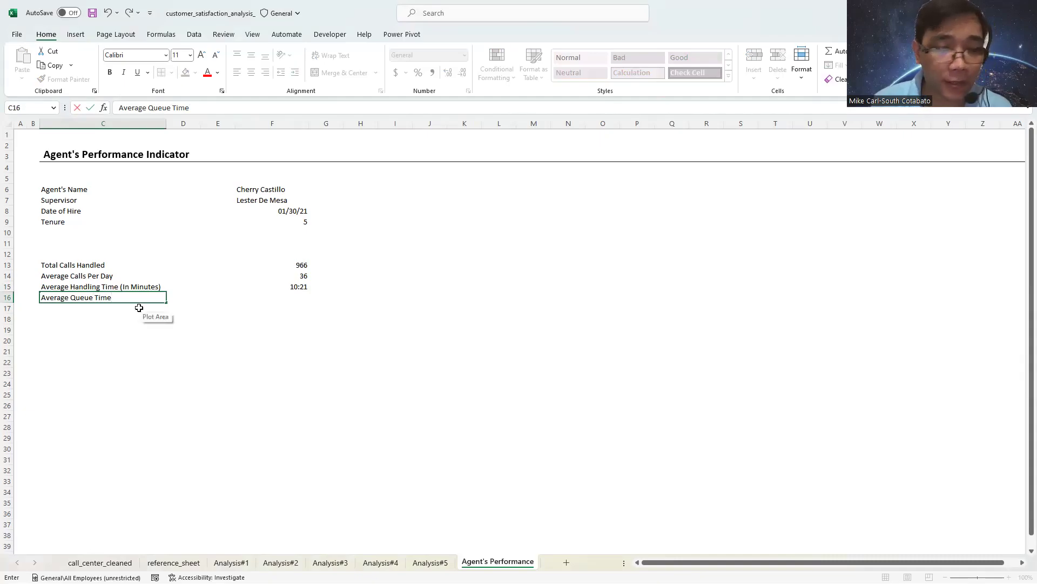
text( (In Seconds))
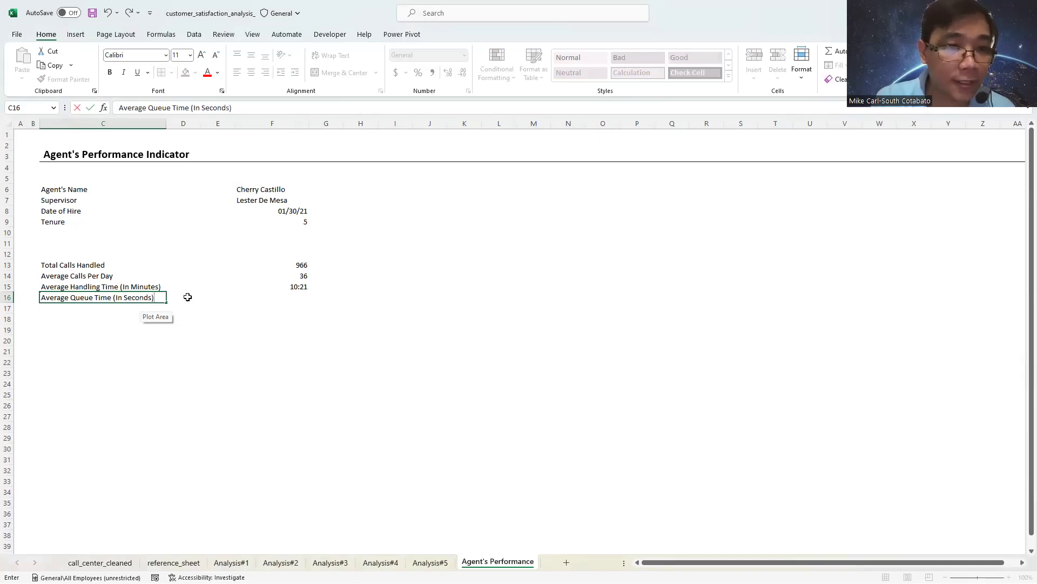
Step: Copy the average handling time formula from F15 into F16 for the average queue time
click(290, 301)
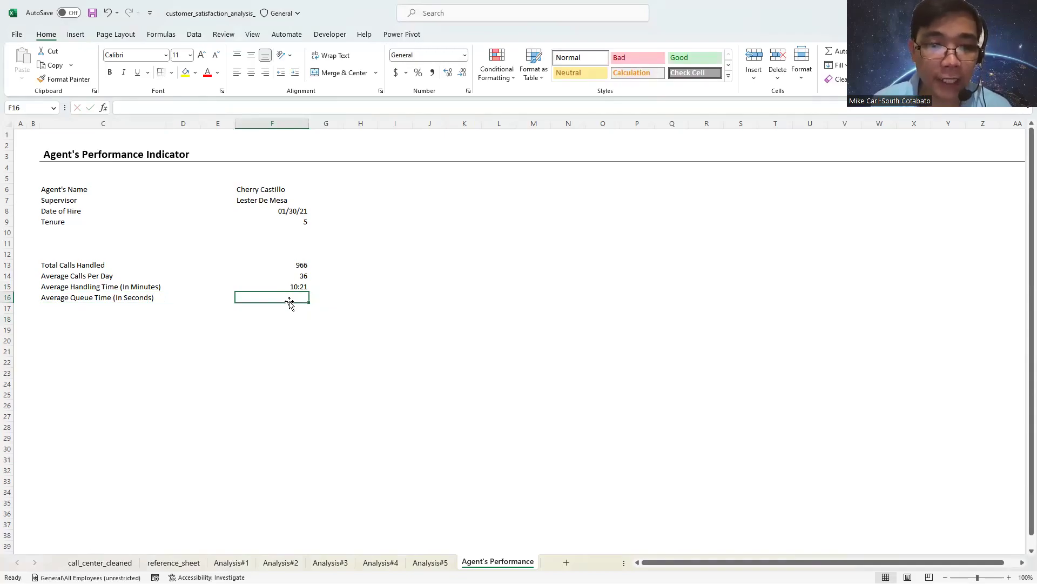
click(300, 286)
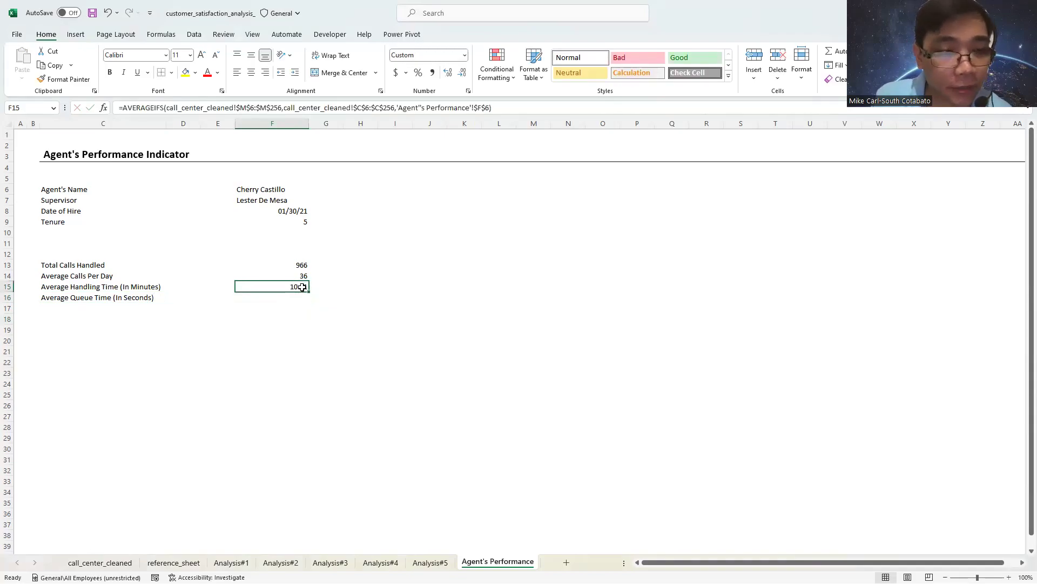
key(ctrl+c)
click(290, 297)
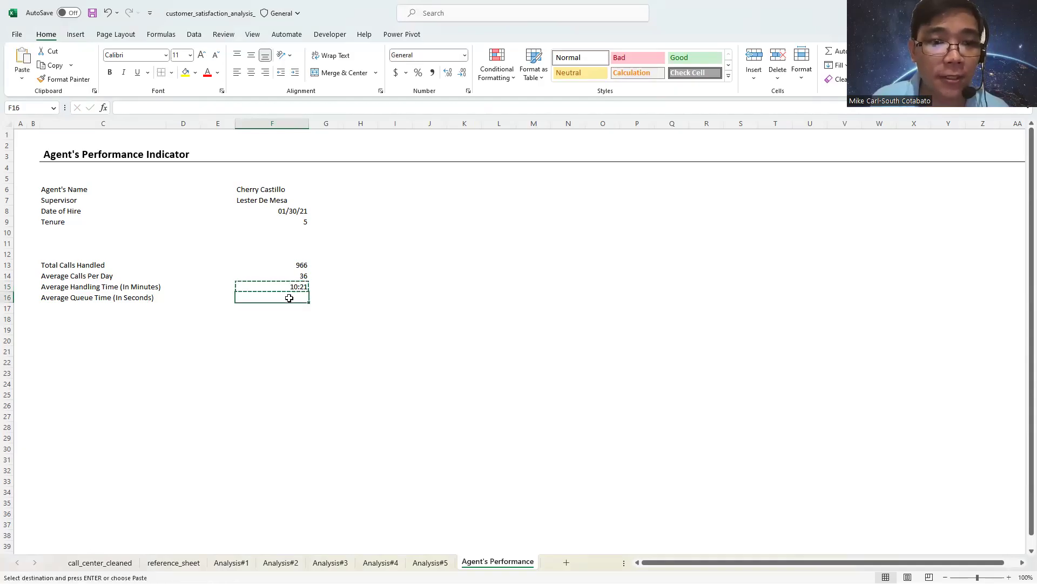
key(ctrl+v)
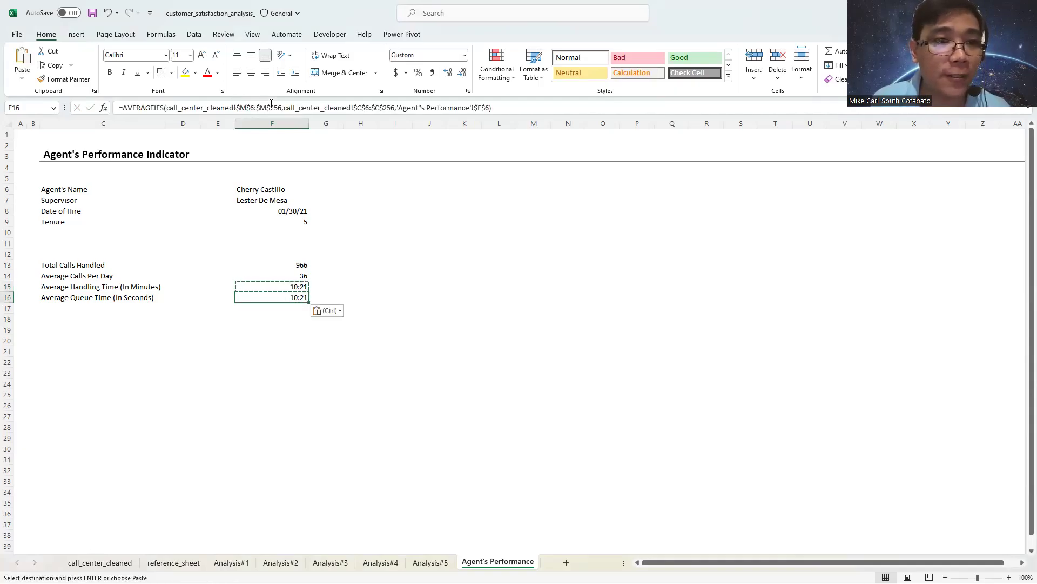
Step: Change the average range of the AVERAGEIFS formula in F16 to the avg_queue_time data, call_center_cleaned!$N$6:$N$256
drag(281, 108, 236, 107)
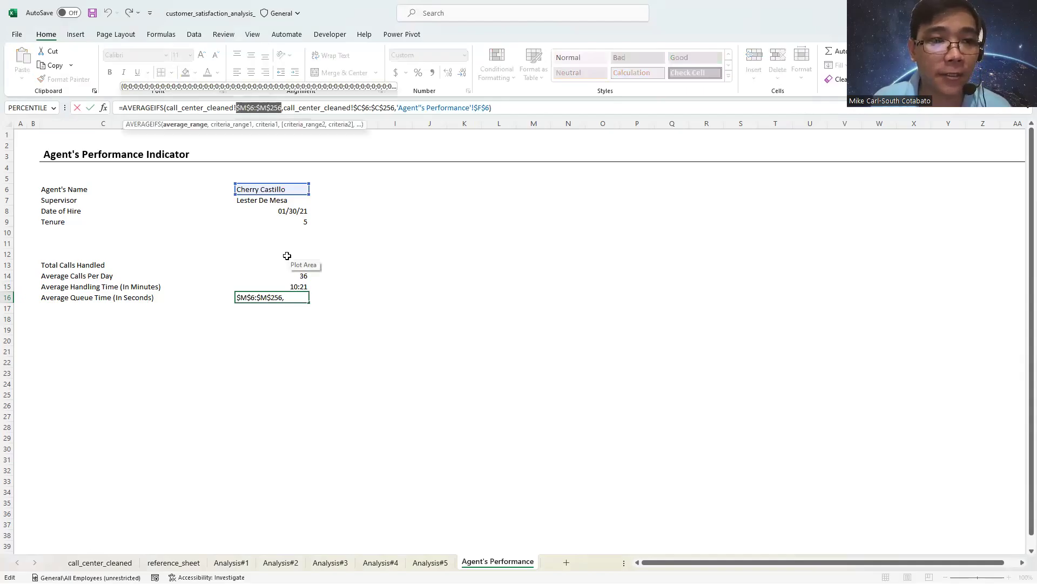
key(Delete)
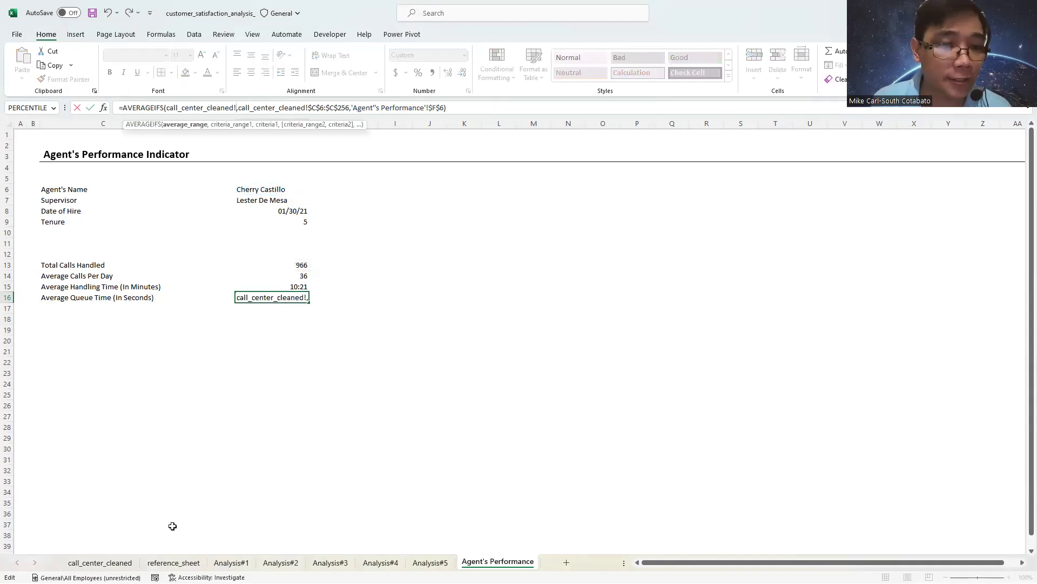
drag(236, 108, 165, 107)
key(Delete)
click(100, 563)
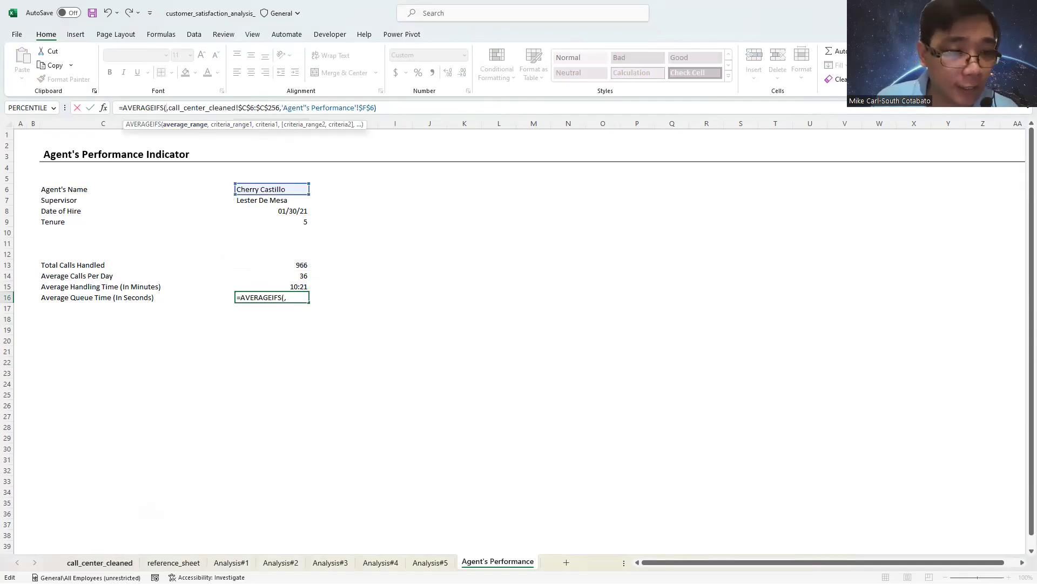
drag(1029, 517, 1029, 158)
click(711, 190)
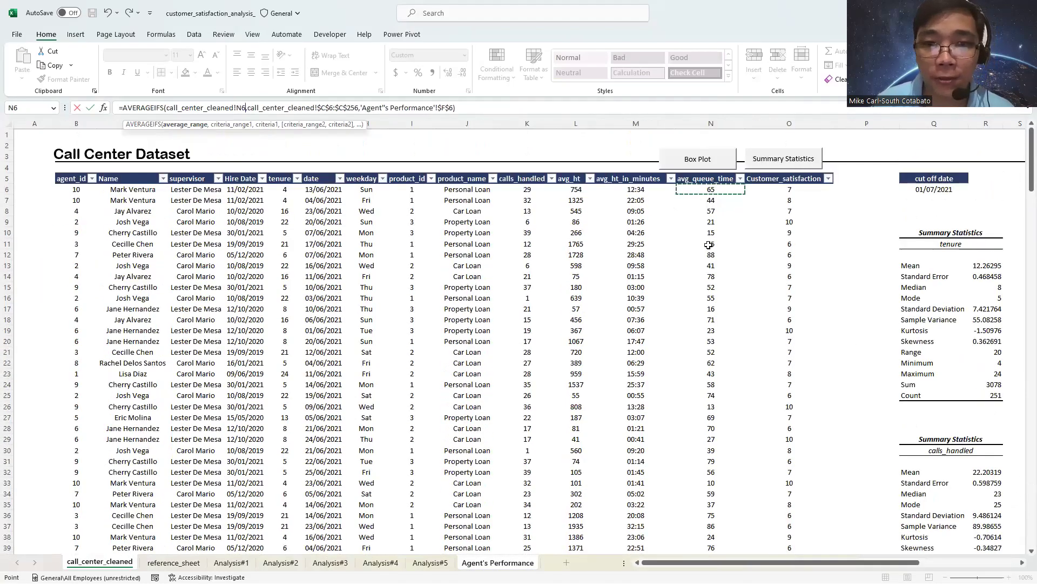
key(ctrl+shift+Down)
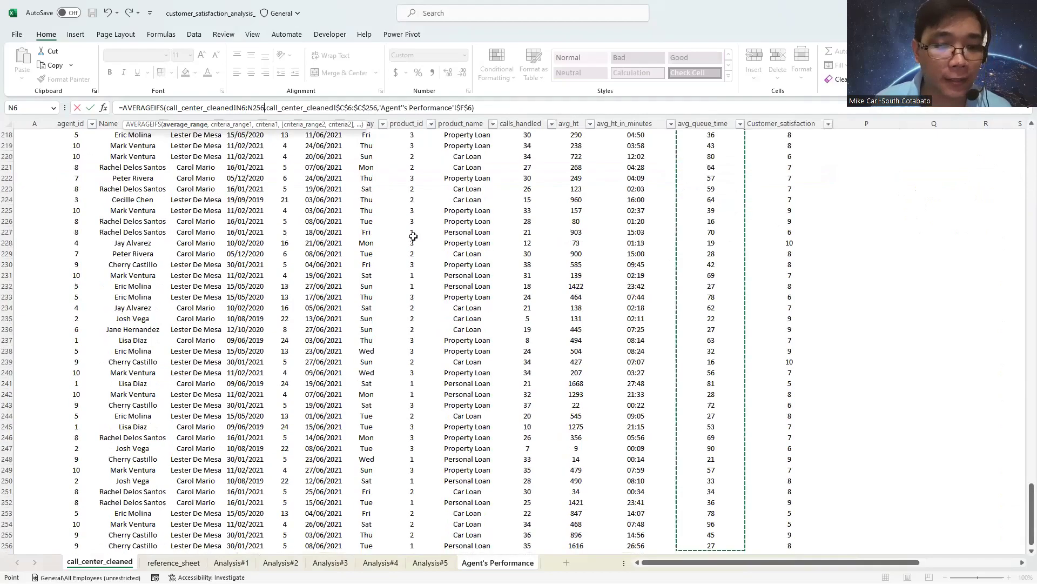
key(F4)
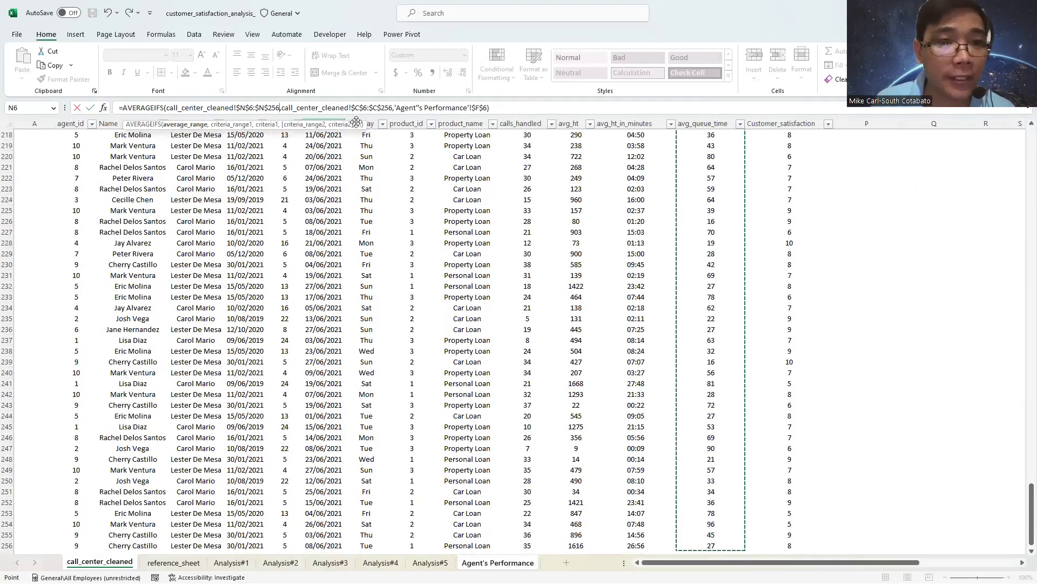
click(501, 108)
key(Return)
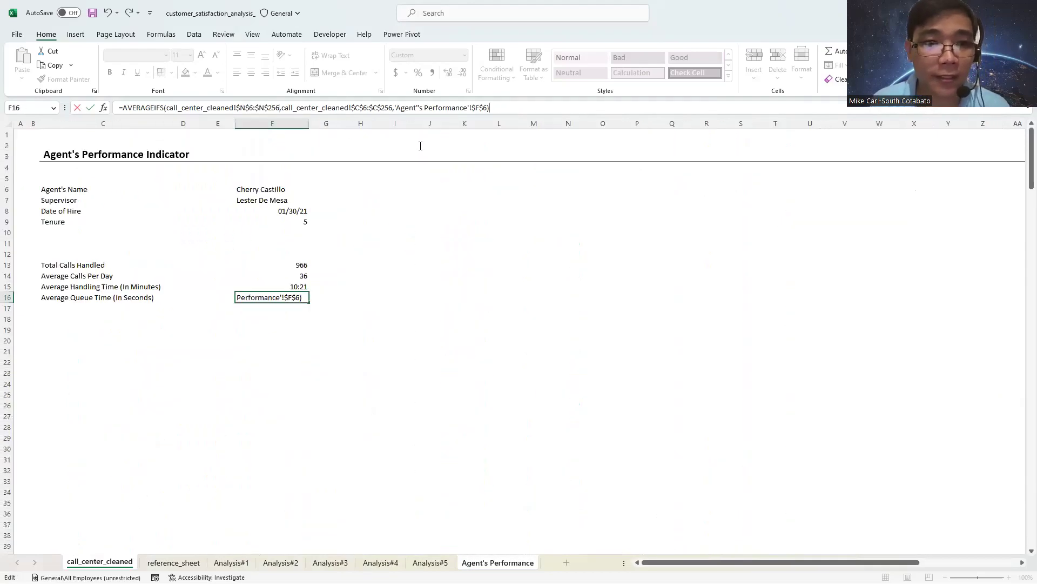
Step: Format the average queue time in F16 as a Number with 1 decimal place
click(299, 299)
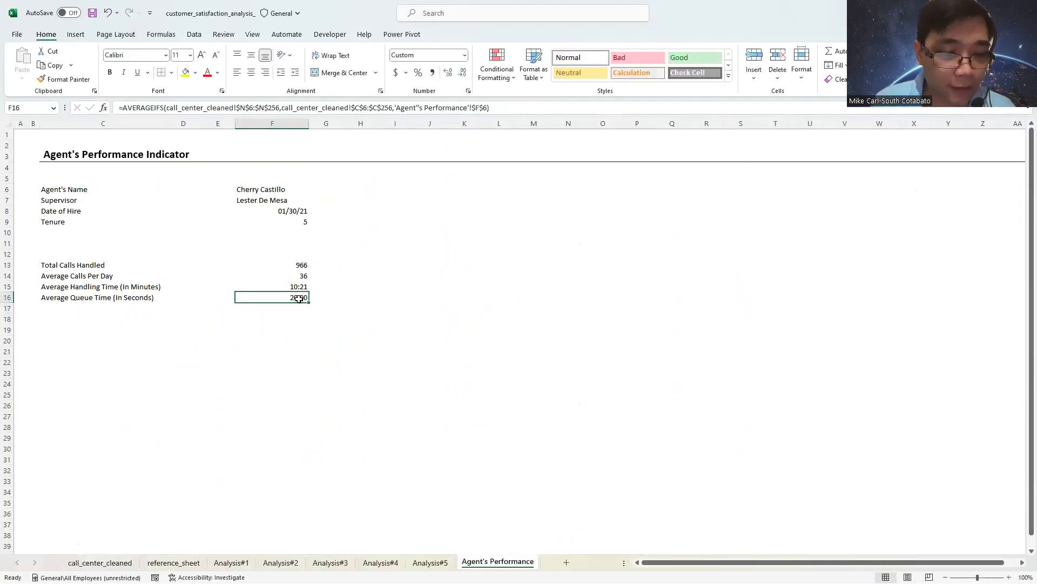
key(ctrl+1)
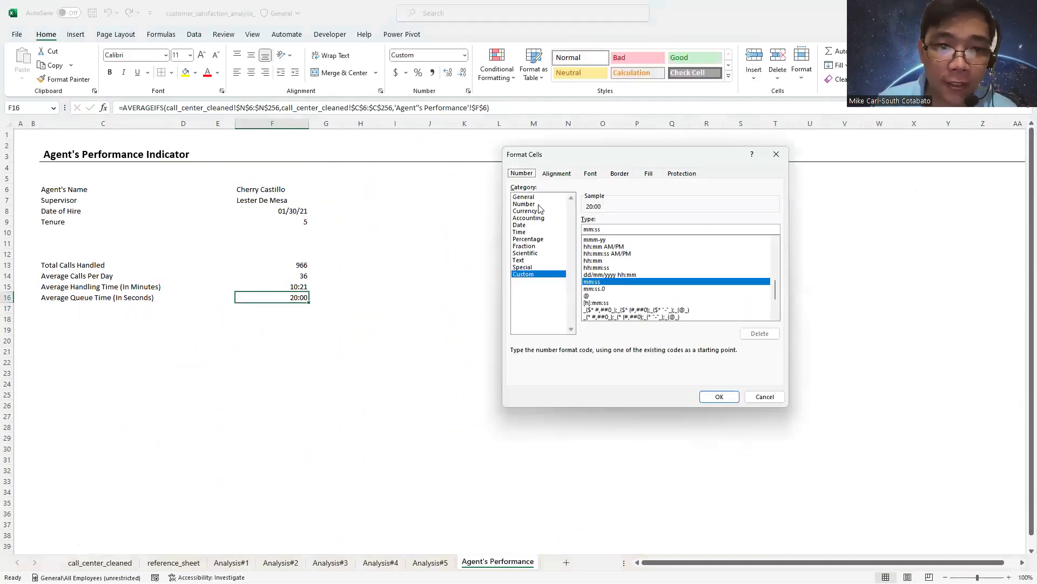
click(524, 203)
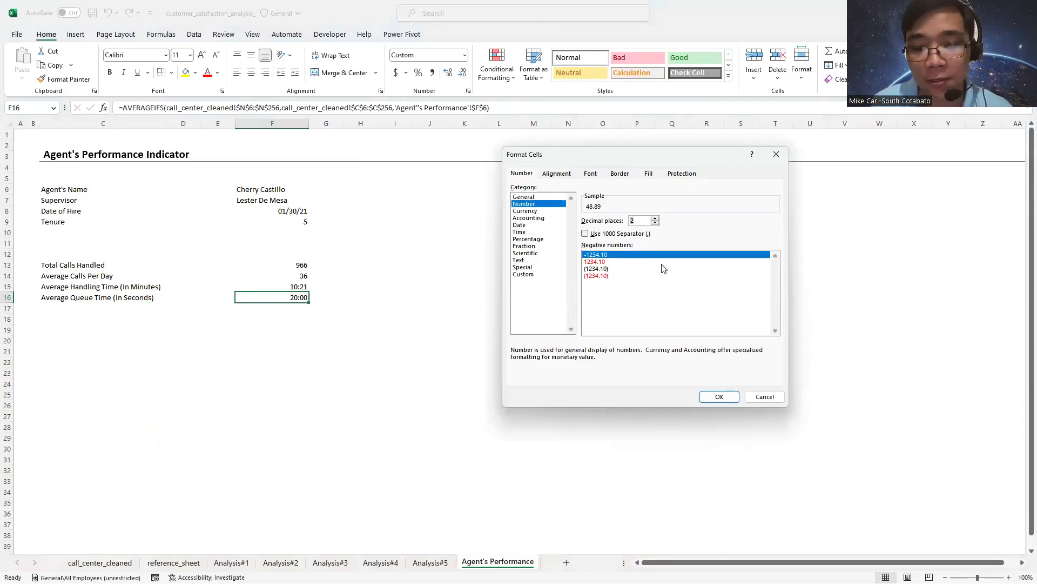
text(1)
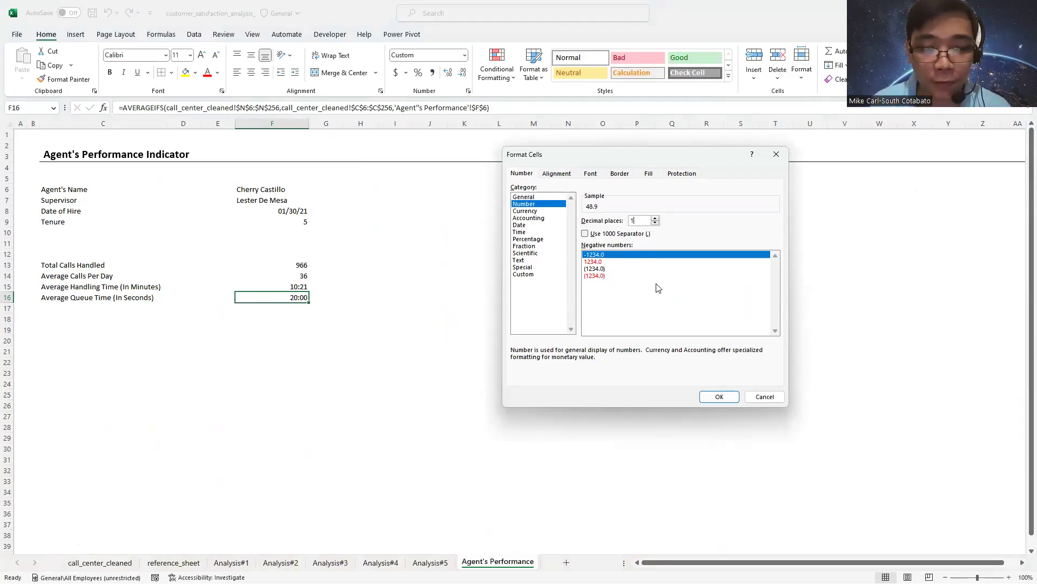
click(719, 398)
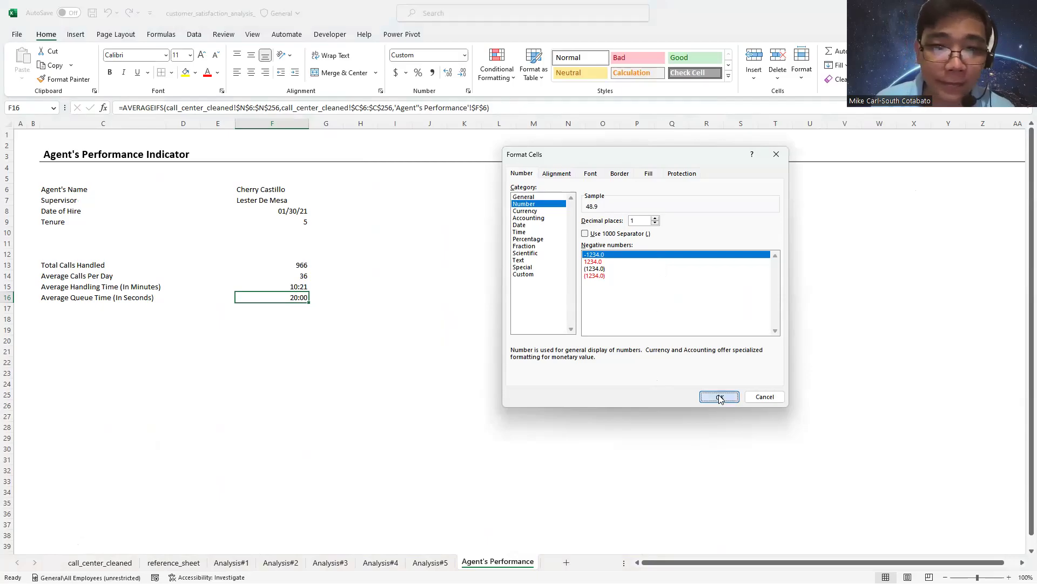
Step: Enter the label "Average Customer Ratings" in cell C17 below the queue time label
click(277, 309)
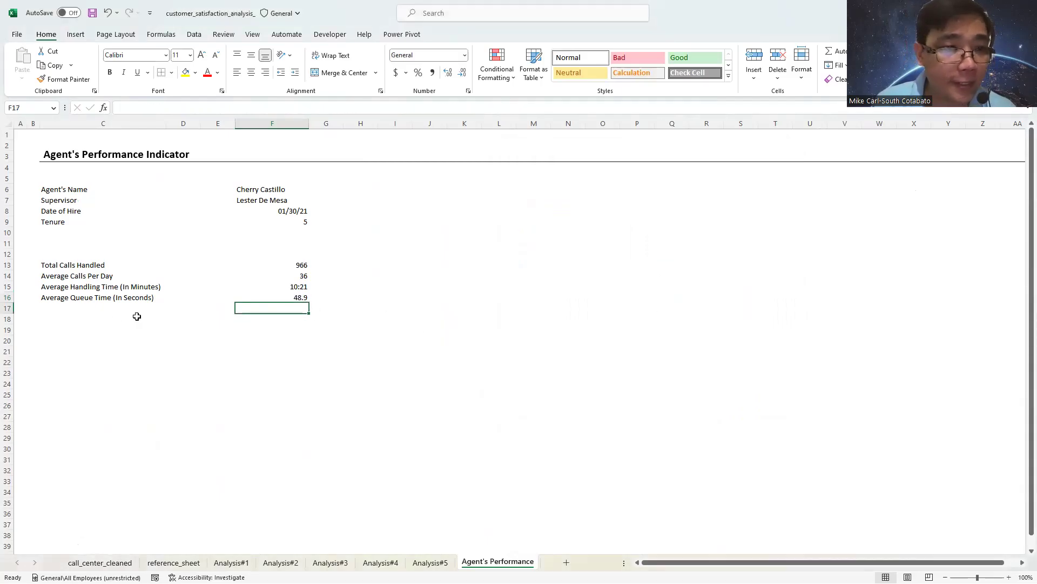
click(81, 307)
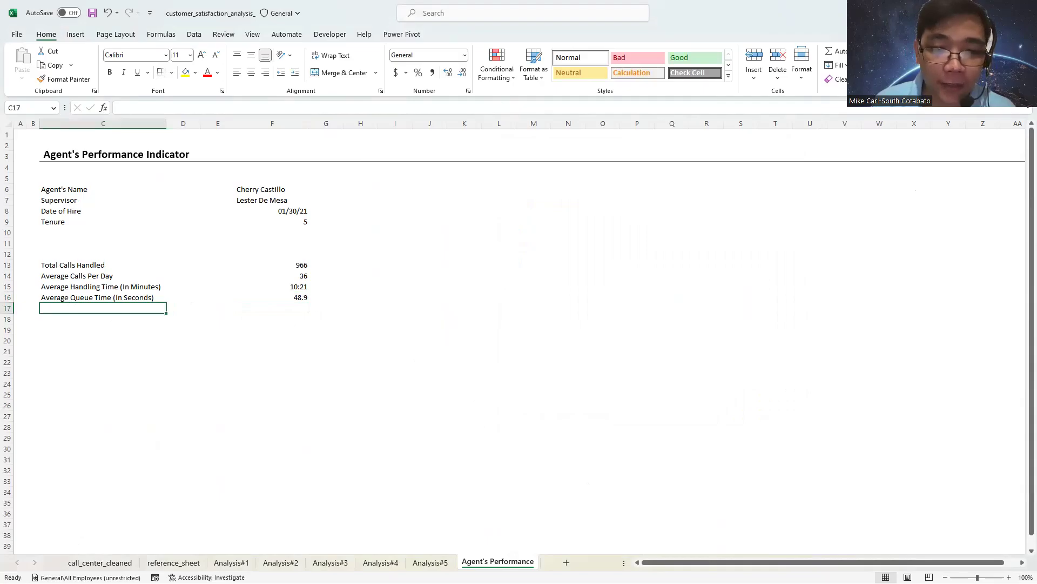
key(alt+Tab)
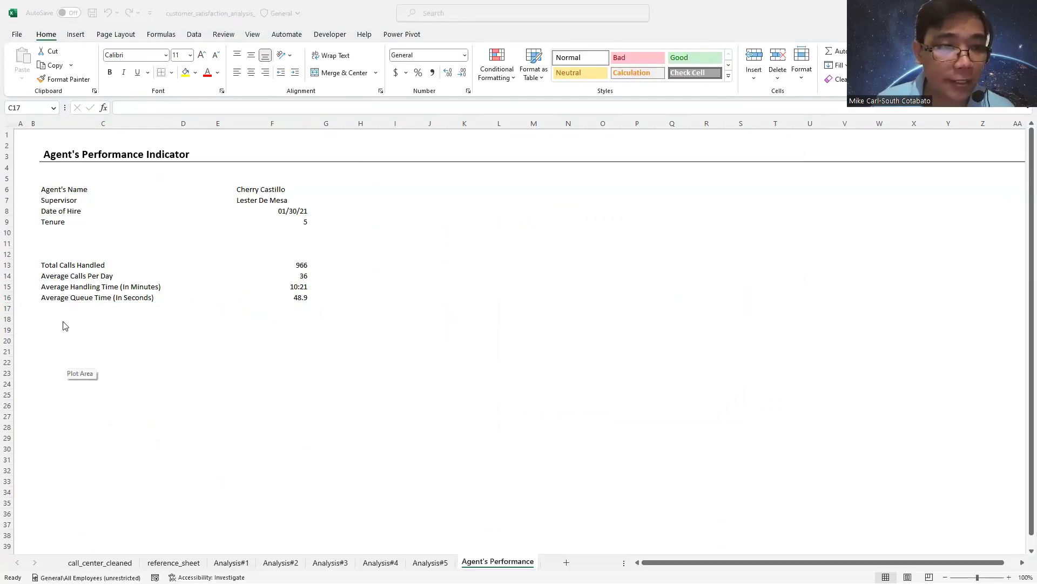
click(58, 306)
text(A)
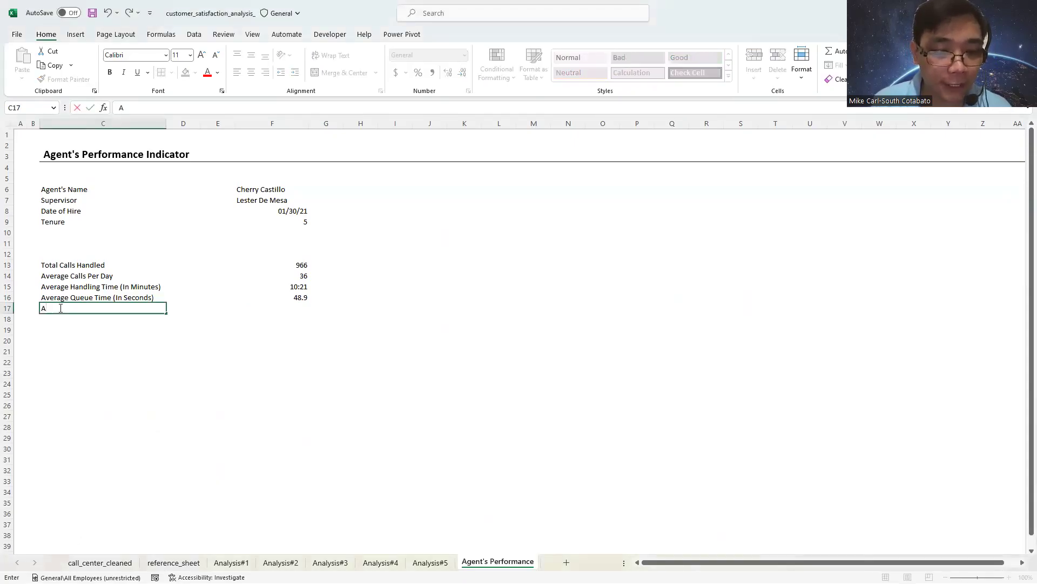
text(verage Custom)
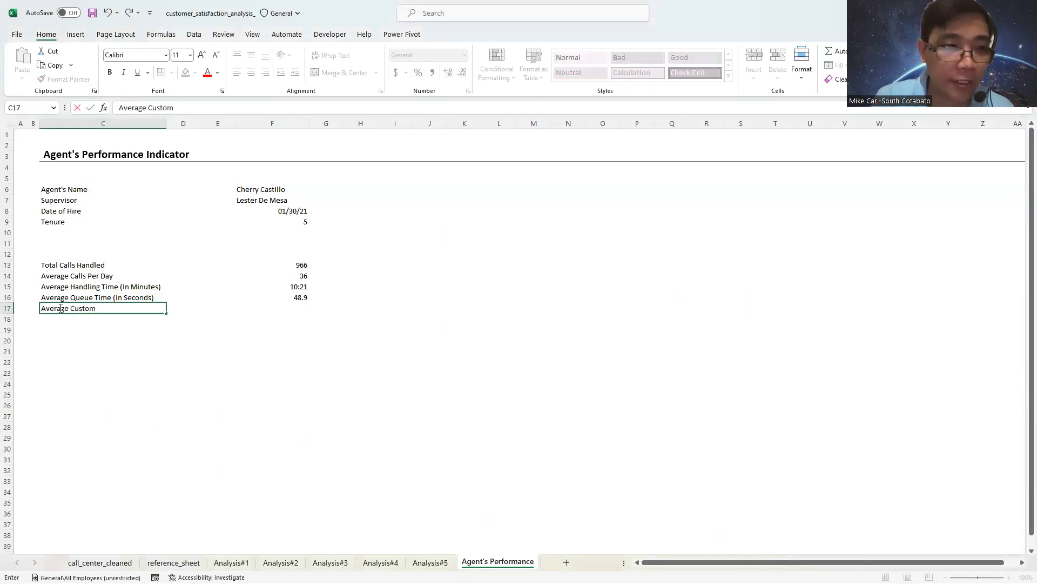
text(er Ratings)
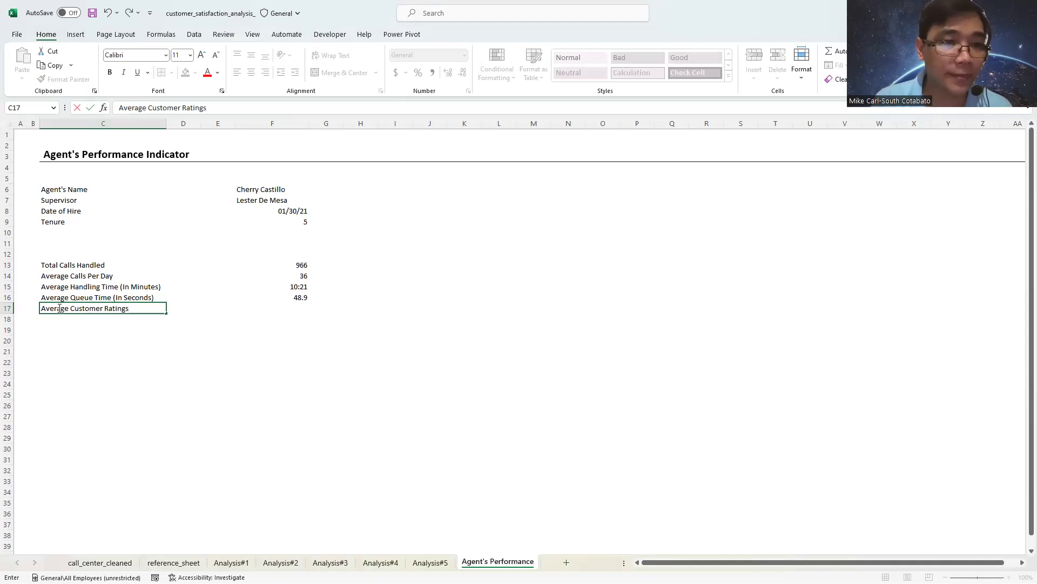
Step: Copy the average queue time formula from F16 into F17 for the average customer ratings
click(296, 311)
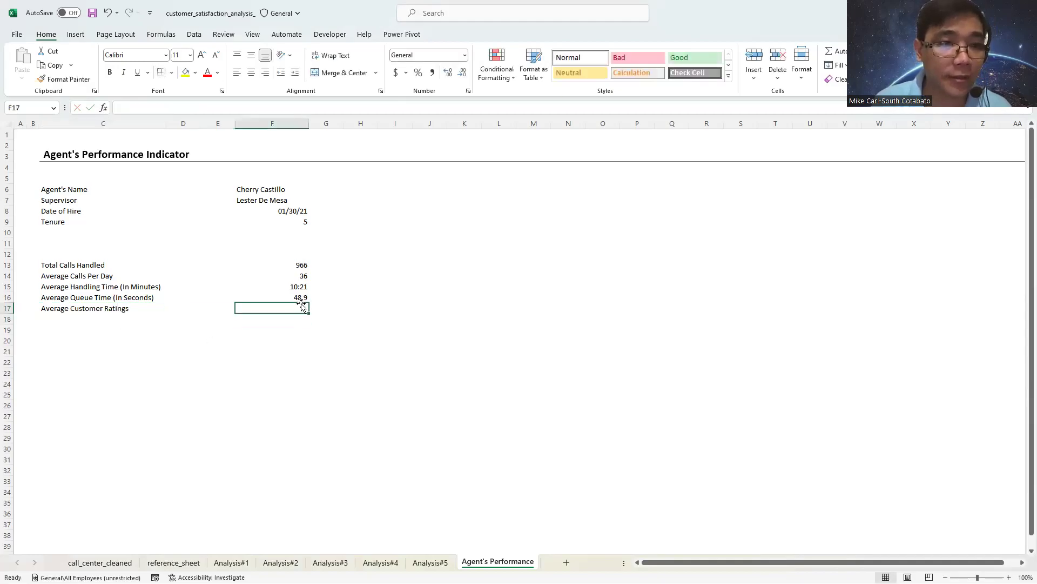
click(297, 298)
key(ctrl+c)
click(273, 318)
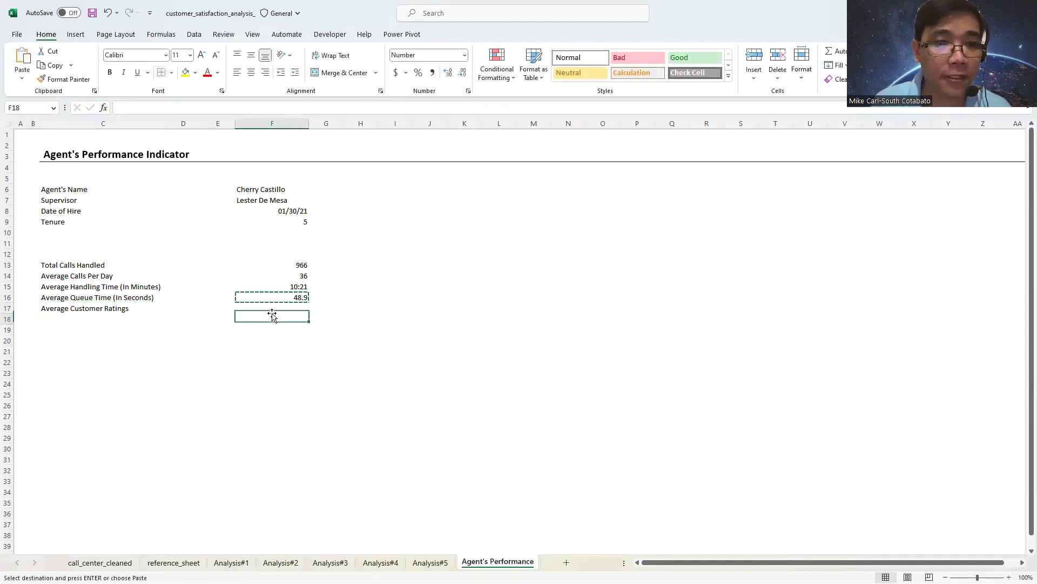
key(ctrl+v)
key(ctrl+z)
click(276, 307)
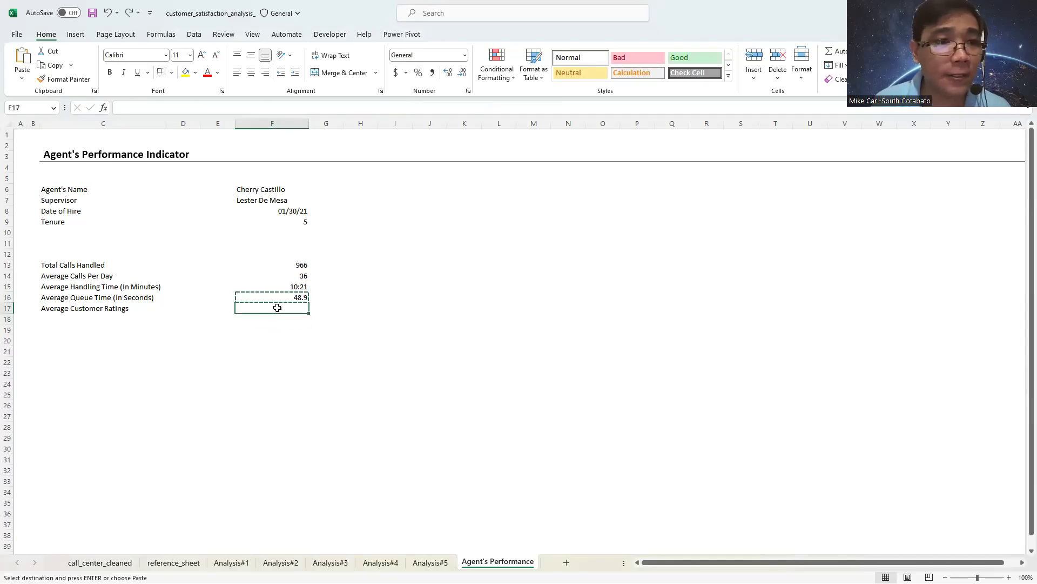
key(ctrl+v)
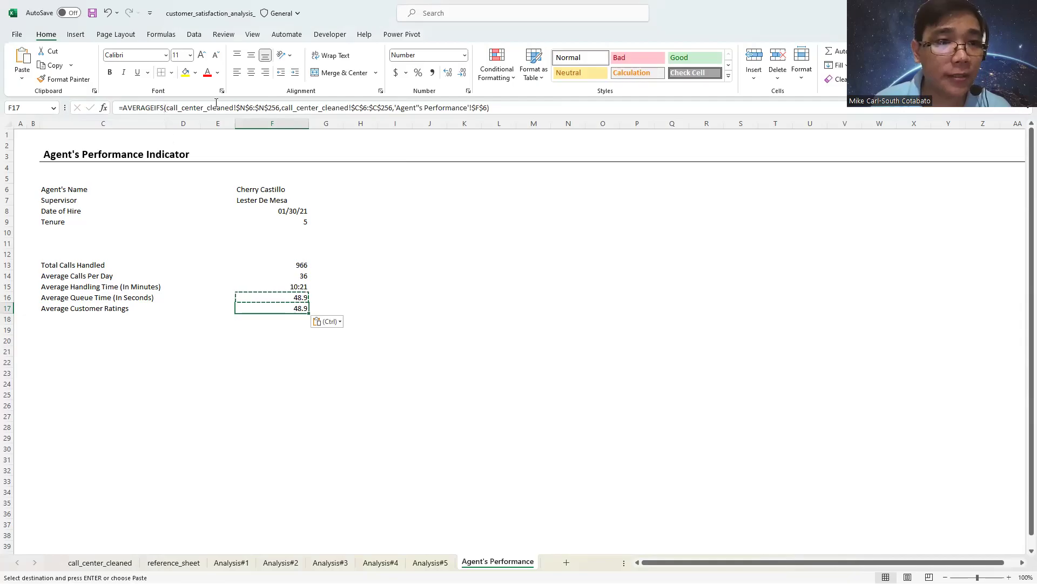
Step: Change the average range of the AVERAGEIFS formula in F17 to the Customer_satisfaction data, call_center_cleaned!$O$6:$O$256
drag(279, 109, 166, 107)
key(BackSpace)
click(94, 562)
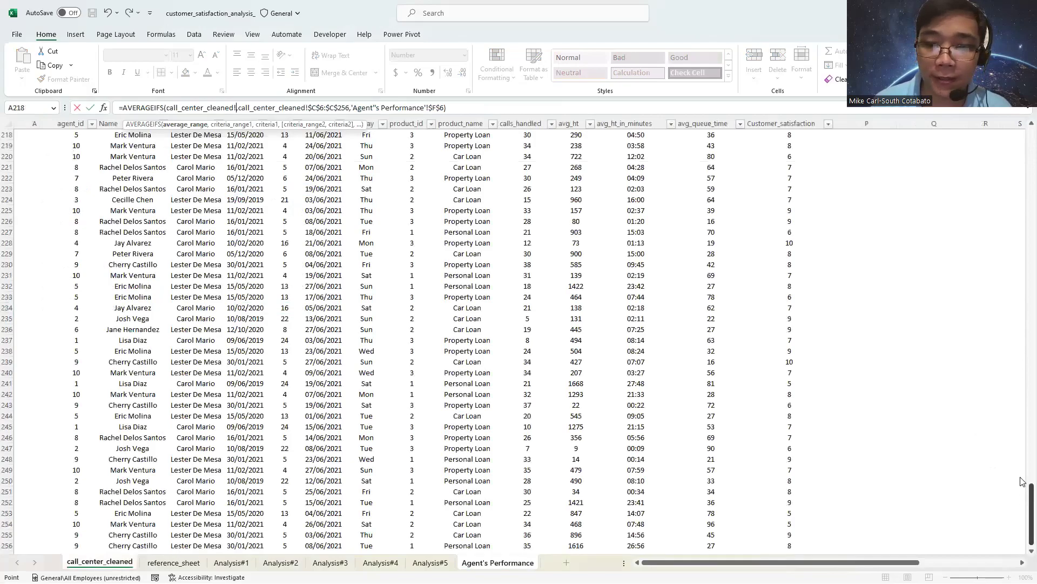
scroll(924, 224, up, 20)
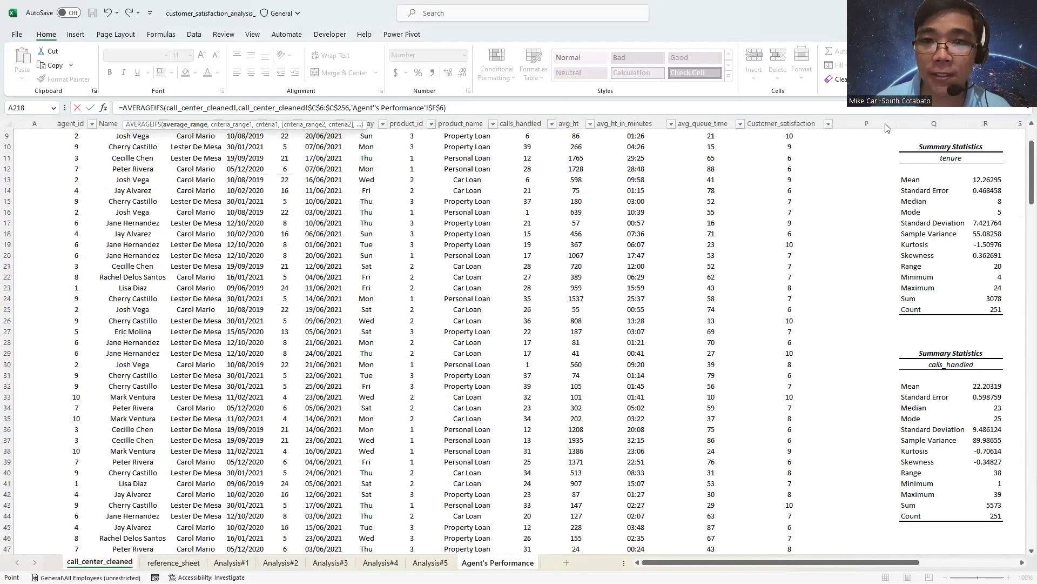
scroll(885, 128, up, 3)
click(783, 192)
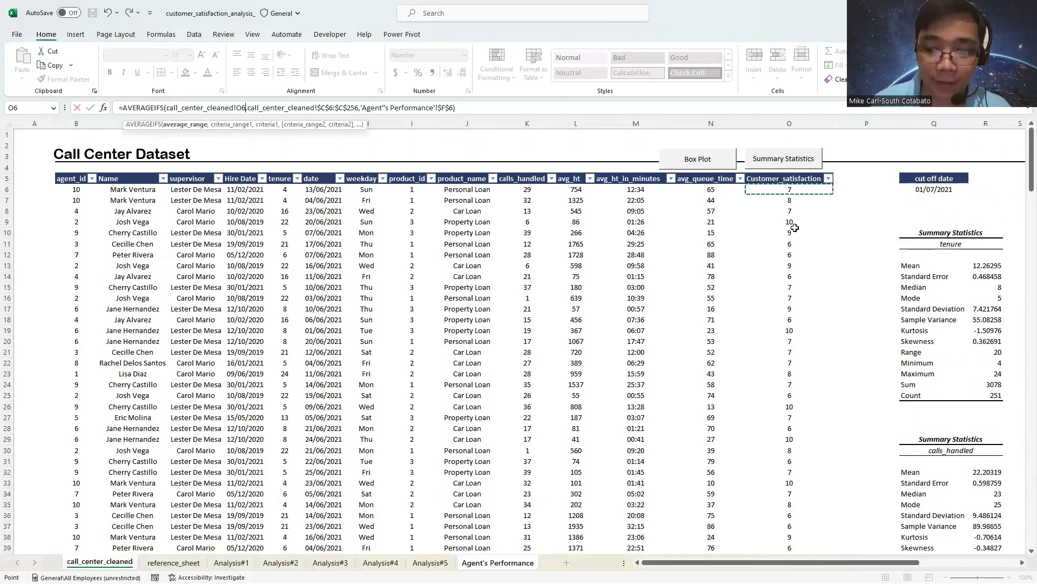
key(ctrl+shift+Down)
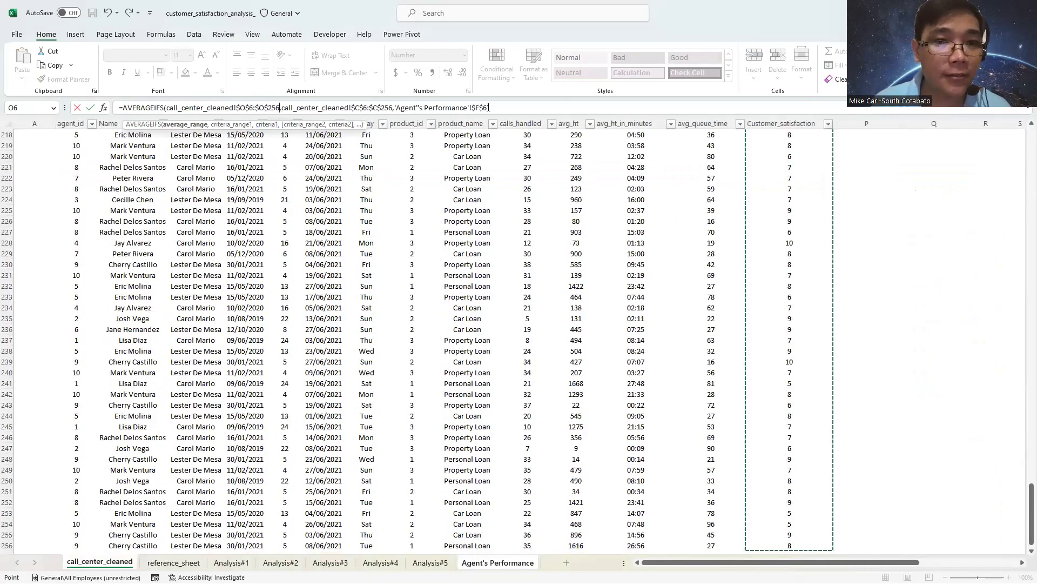
key(Return)
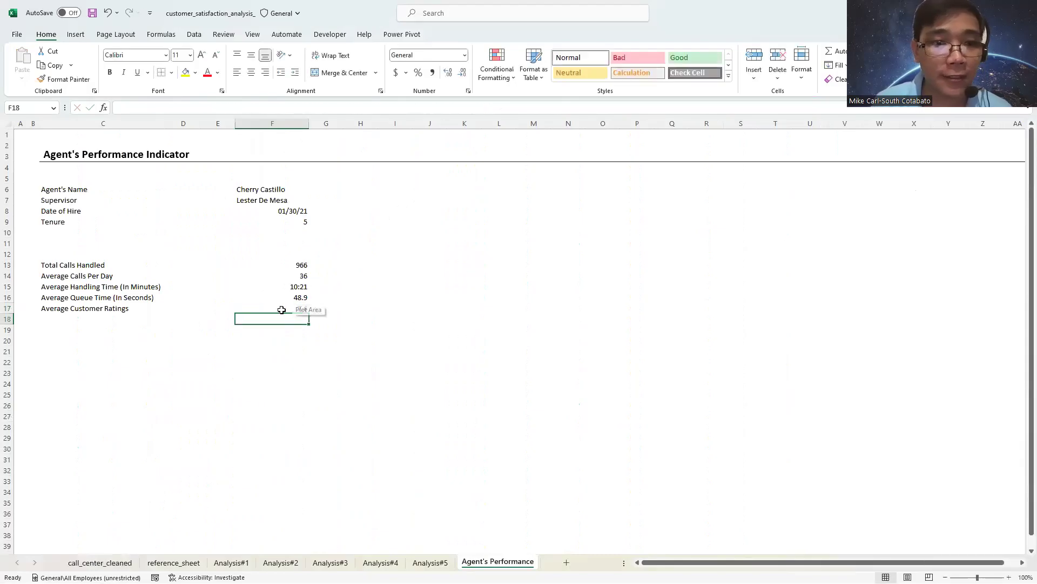
Step: Enter the labels Property Loan, Personal Loan and Car Loan in cells C21 to C23
click(132, 329)
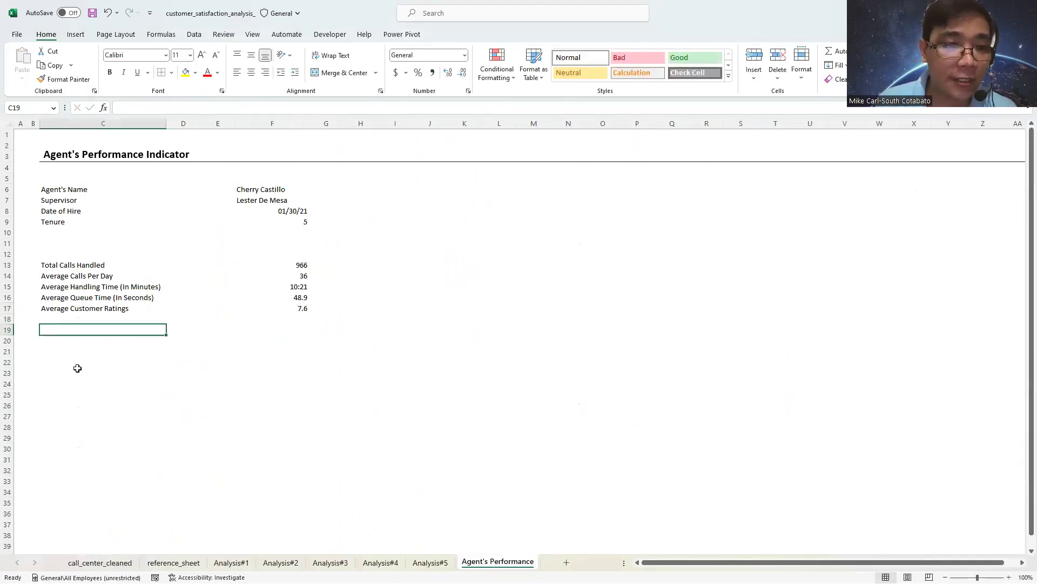
click(46, 350)
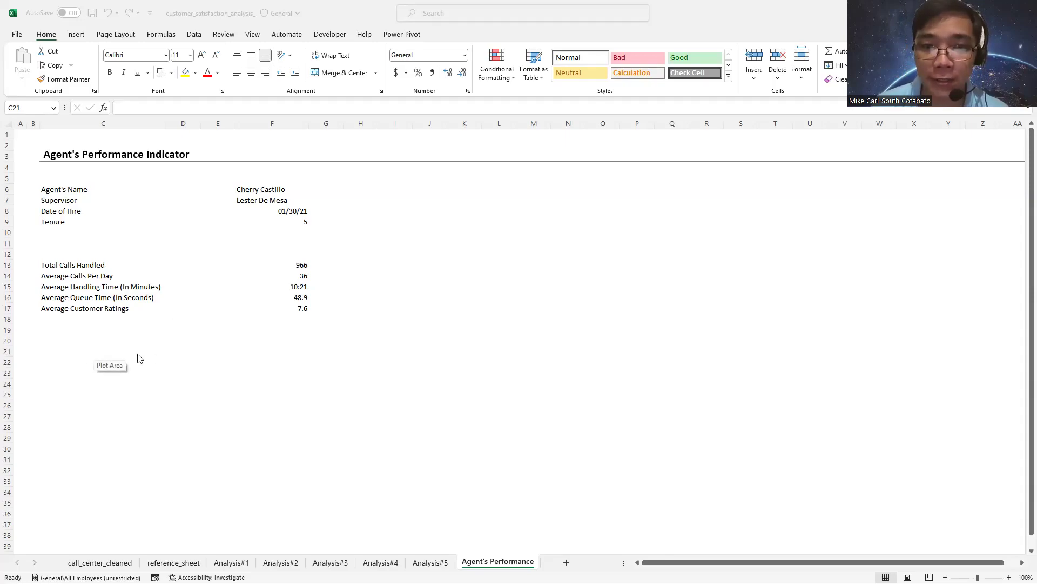
key(alt+Tab)
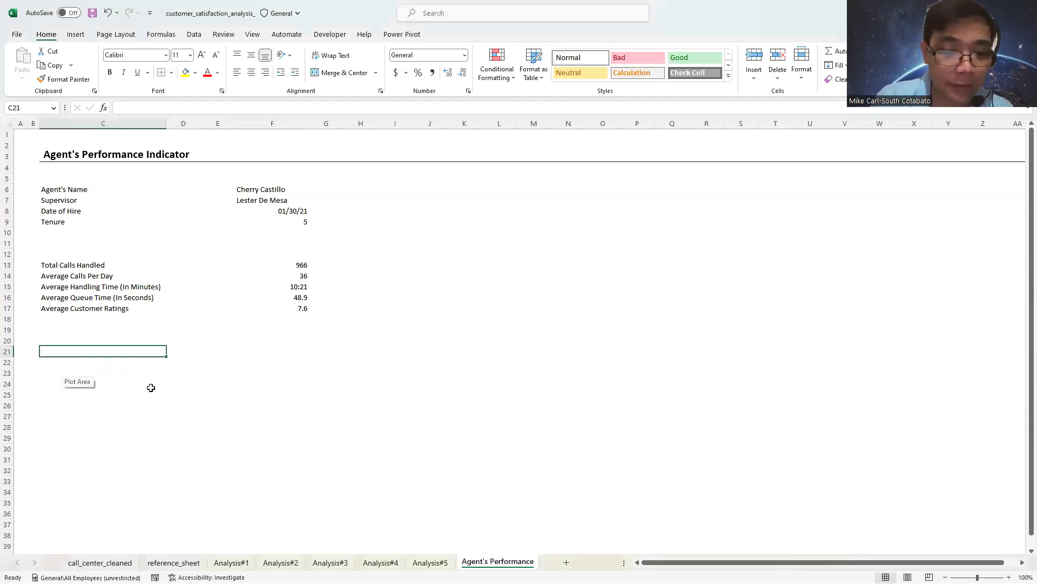
text(Proe)
key(BackSpace)
text(per)
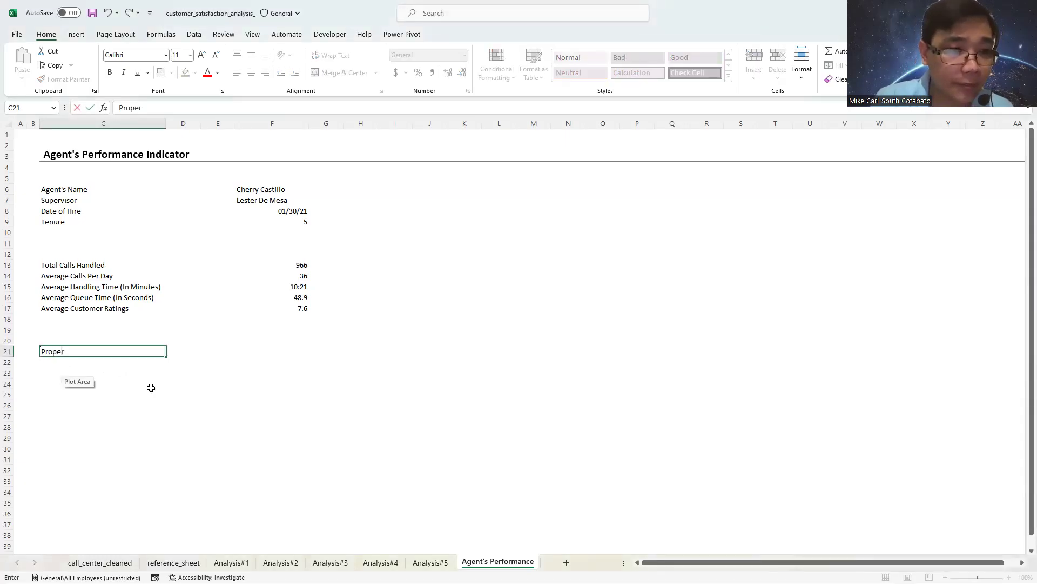
text(ty Loan)
key(Return)
text(Personal)
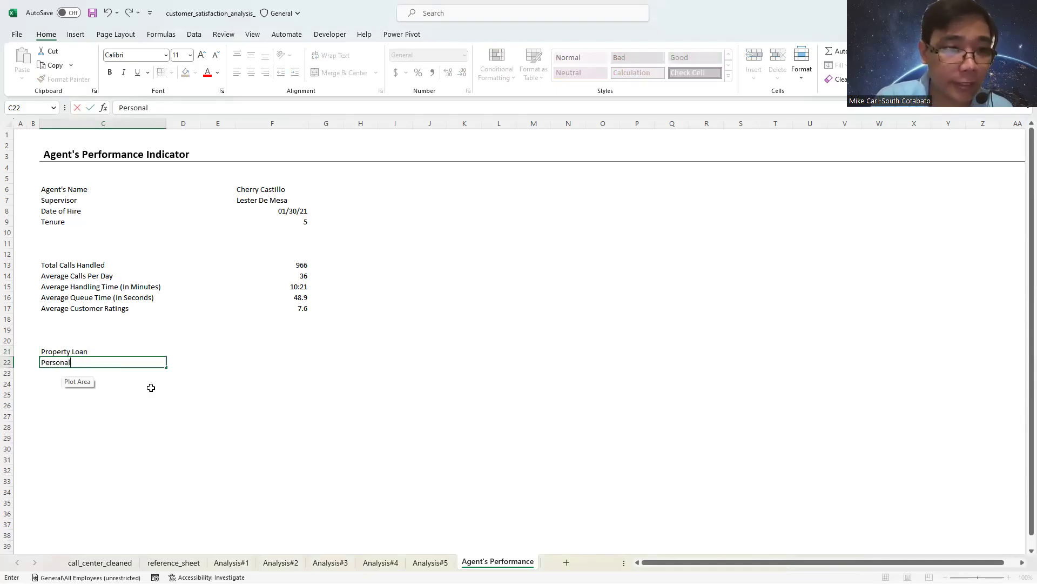
text( Loan)
key(Return)
text(c)
key(BackSpace)
text(Car Loan)
key(Return)
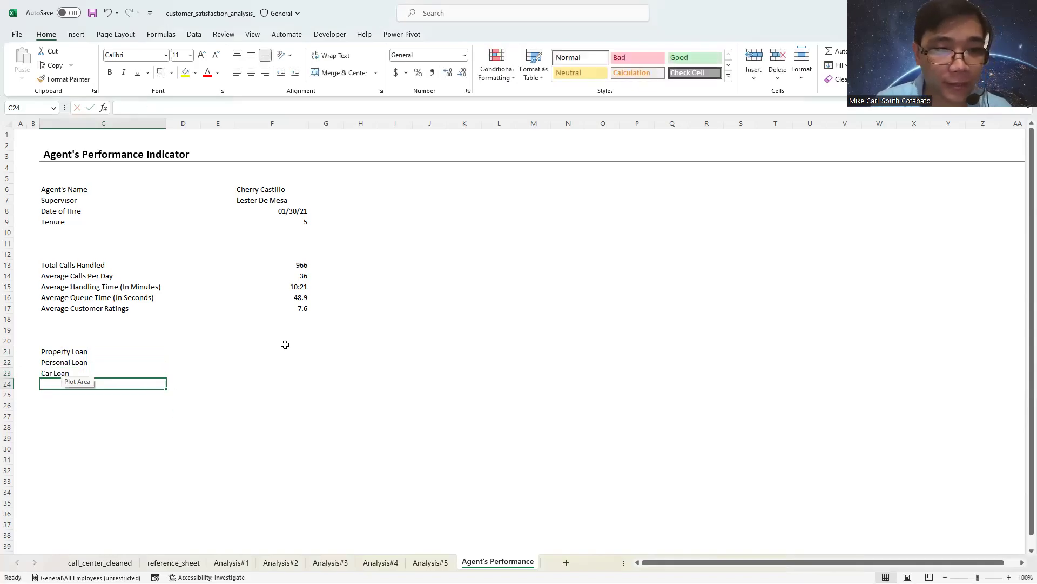
Step: Copy the average customer ratings formula from F17 into F21 beside the Property Loan label
click(273, 331)
click(283, 350)
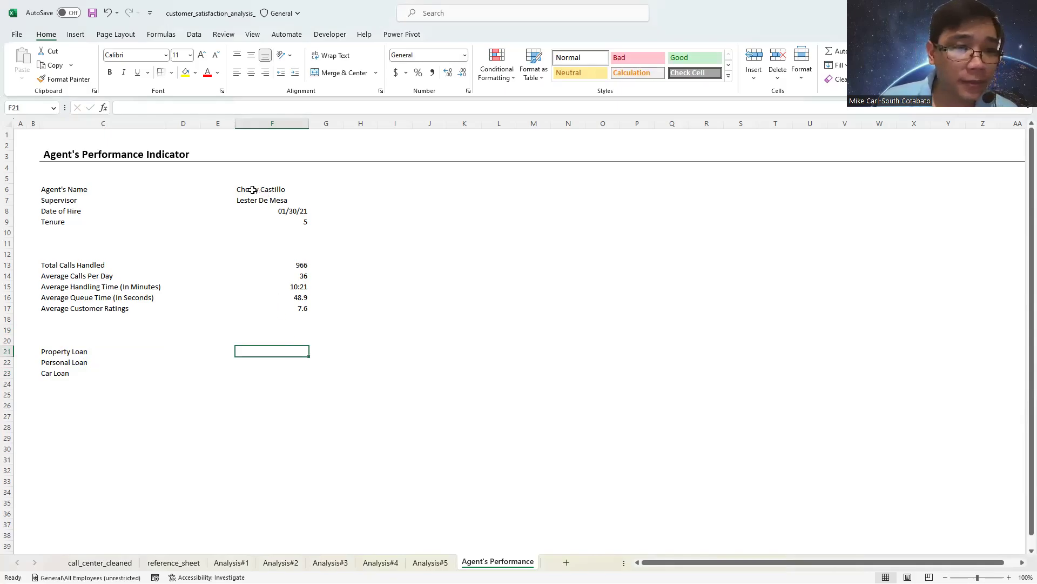
click(278, 312)
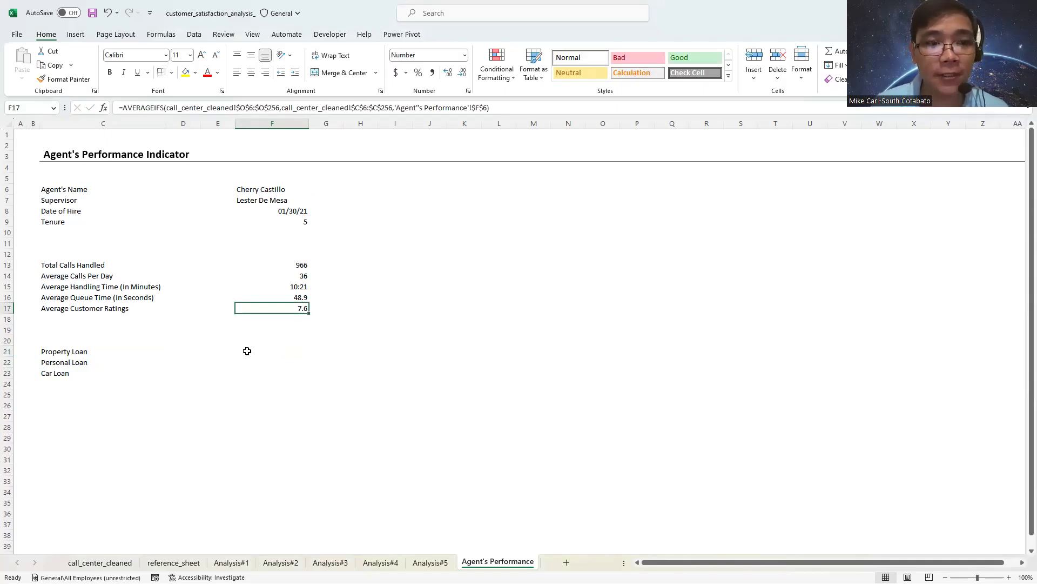
key(ctrl+c)
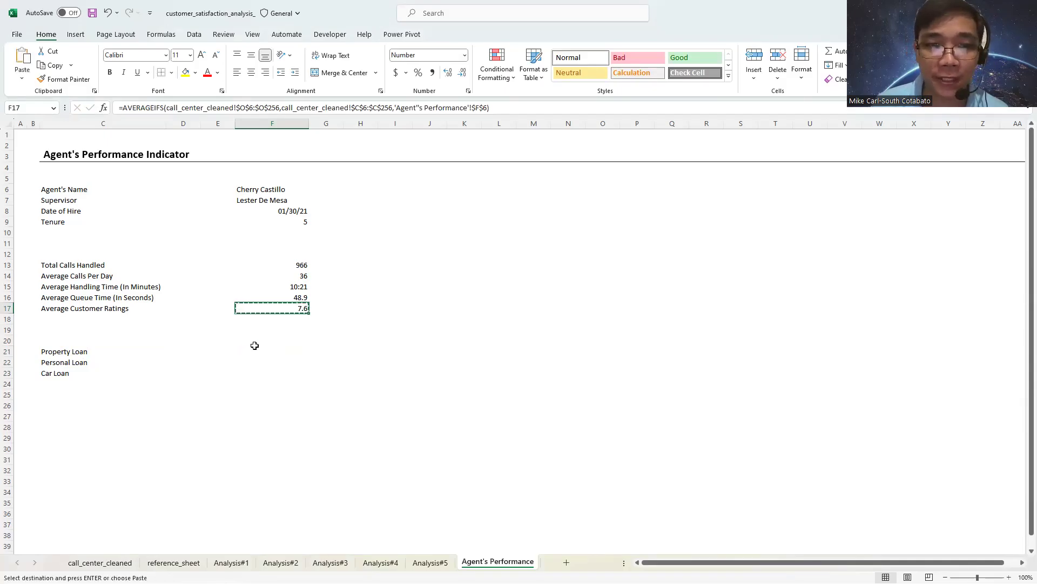
click(255, 345)
key(ctrl+v)
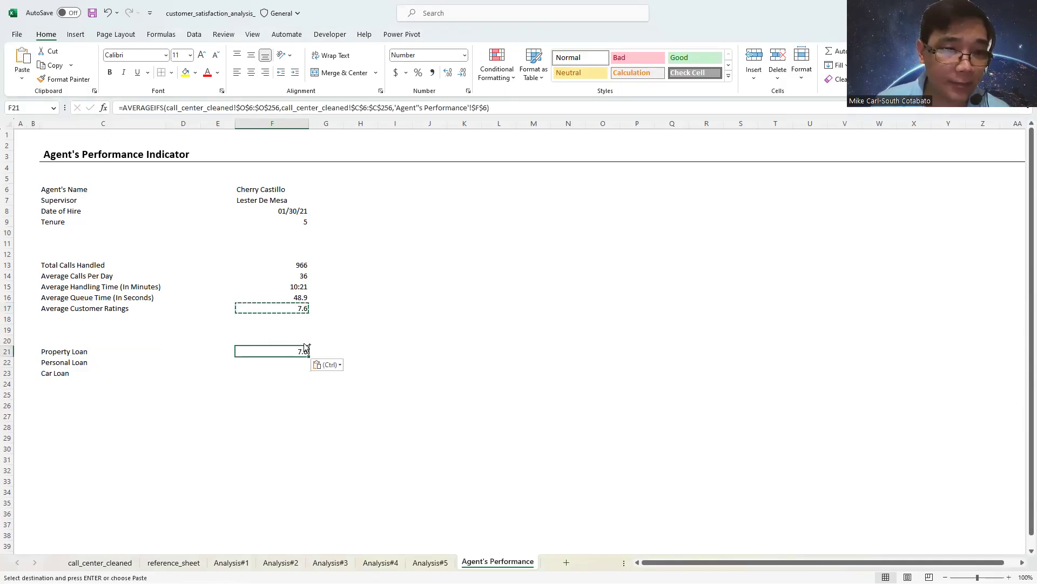
key(ctrl)
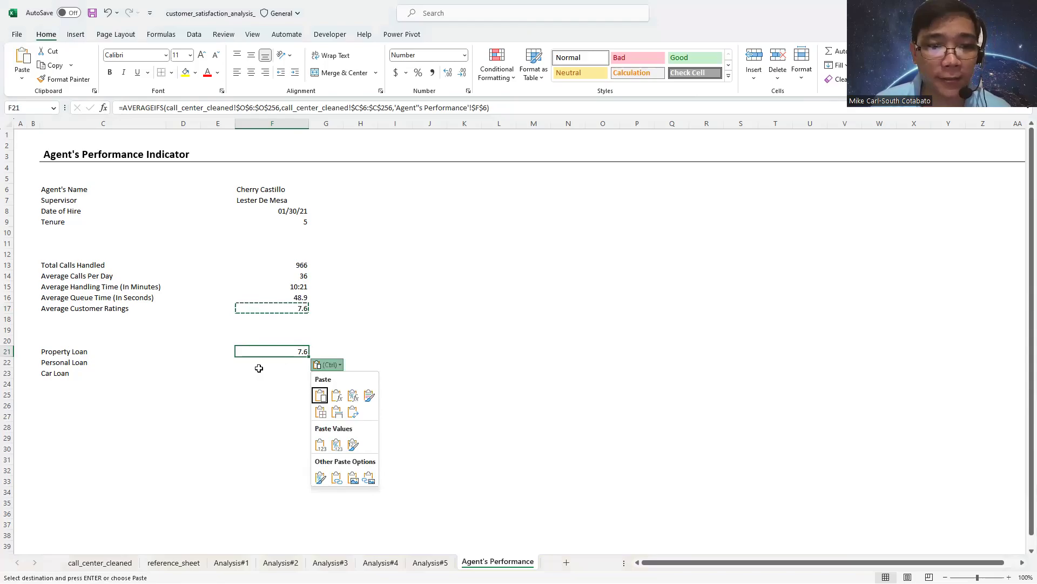
click(269, 350)
key(Escape)
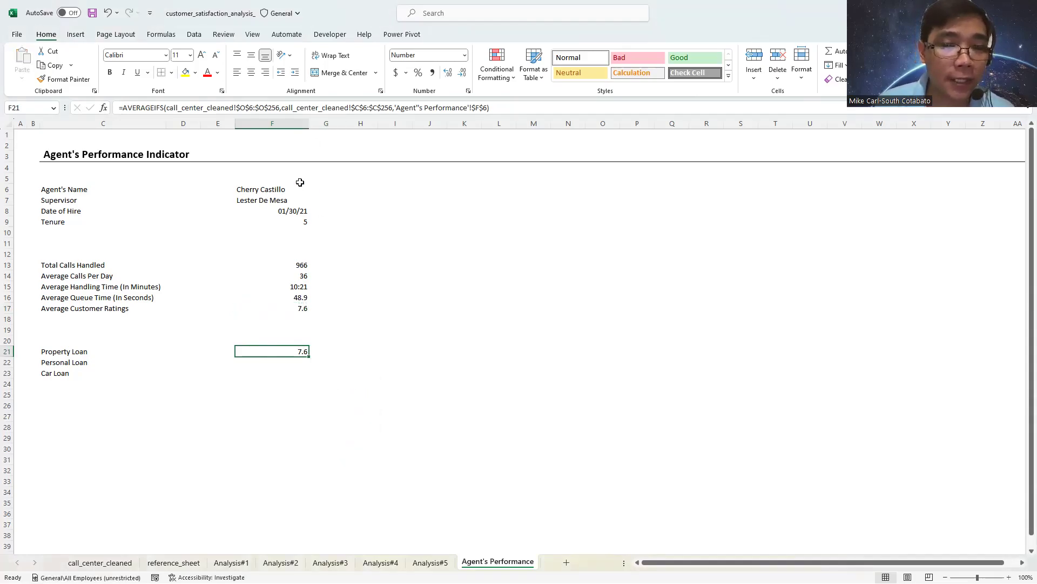
Step: Add the product_name data, call_center_cleaned!$J$6:$J$256, as the second criteria range of the AVERAGEIFS formula in F21
click(489, 109)
text())
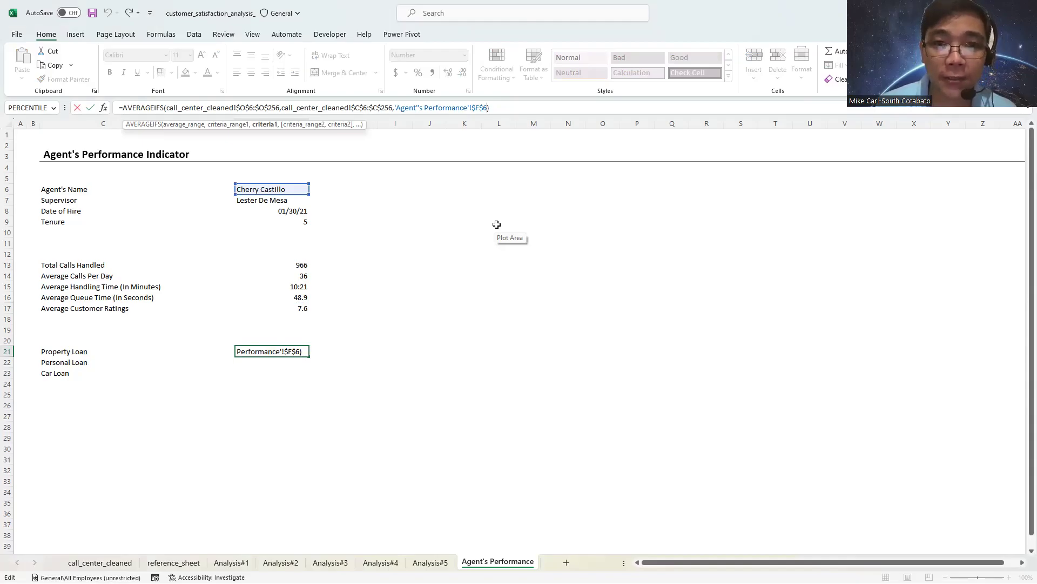
text(,)
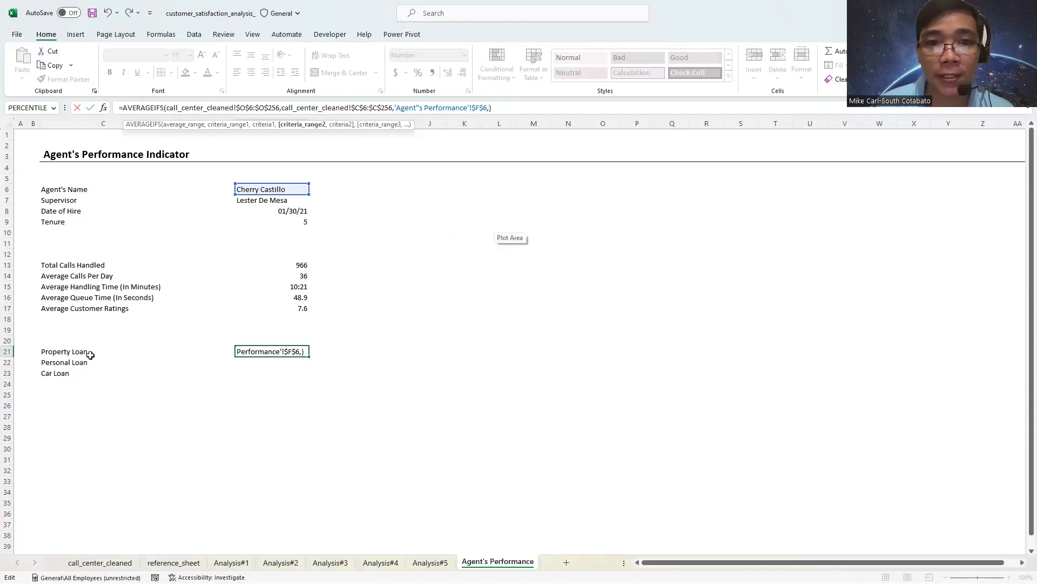
click(118, 565)
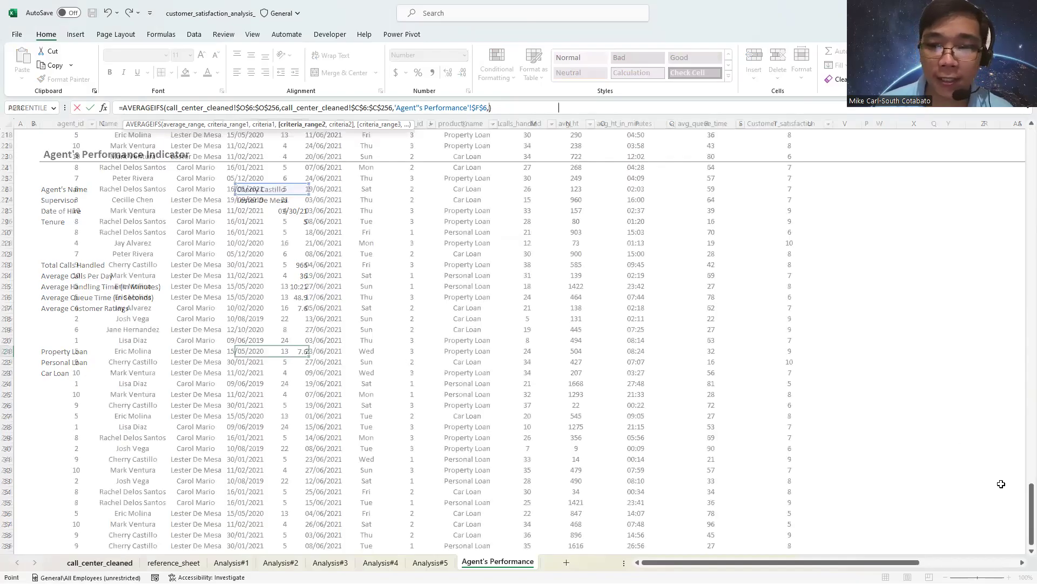
drag(1021, 115, 1022, 116)
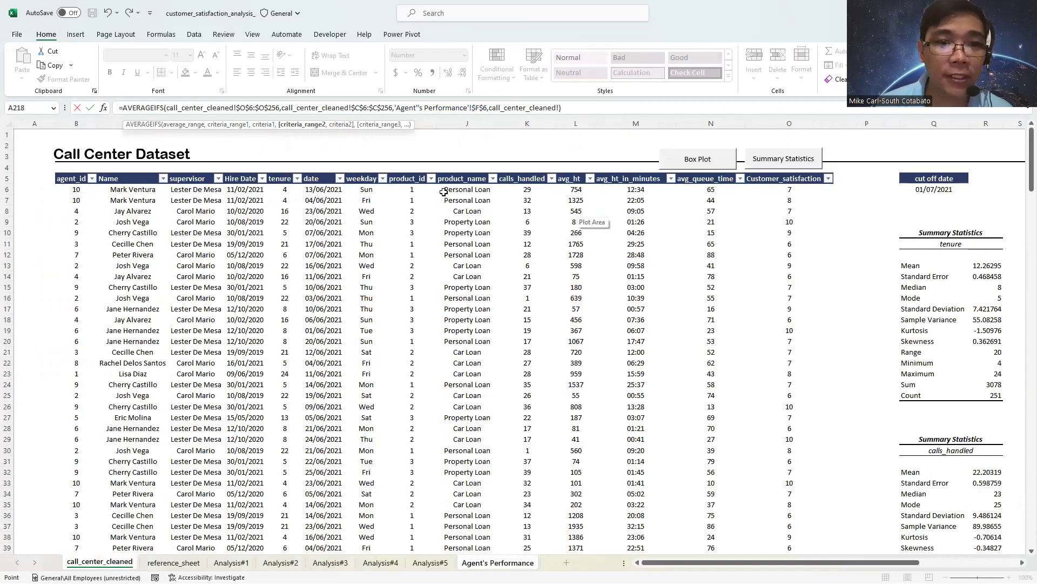
click(466, 190)
text())
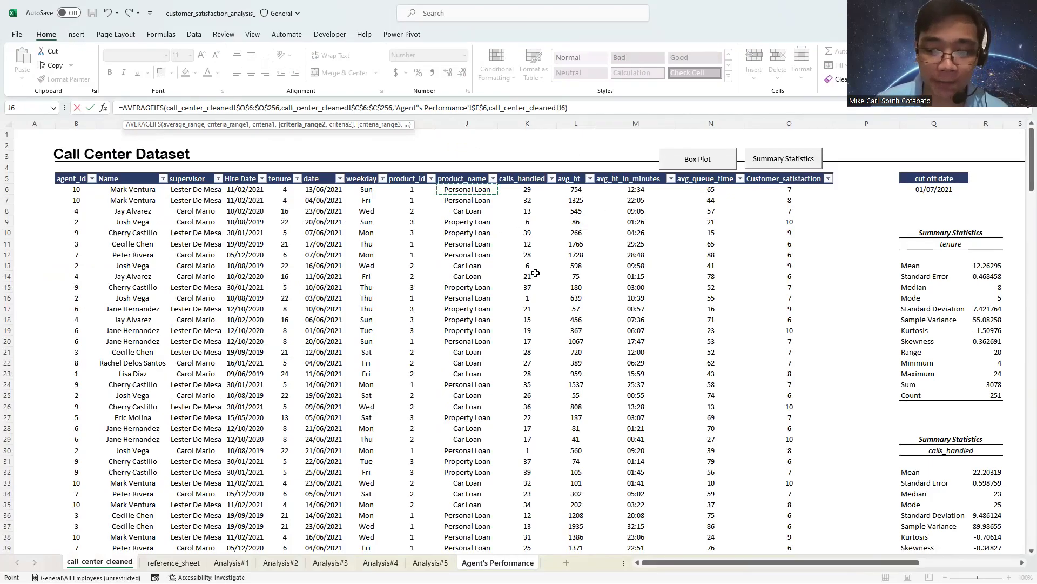
key(ctrl+shift+Down)
key(F4)
text(,)
Step: Use the Property Loan label, referenced as $C21, as the second criterion and commit the formula in F21
click(493, 562)
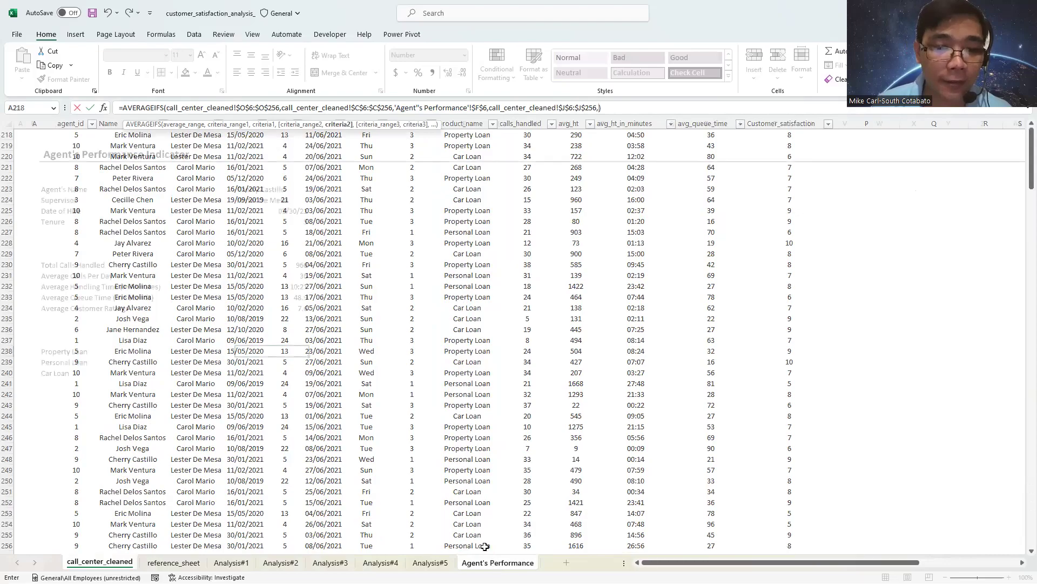
click(81, 355)
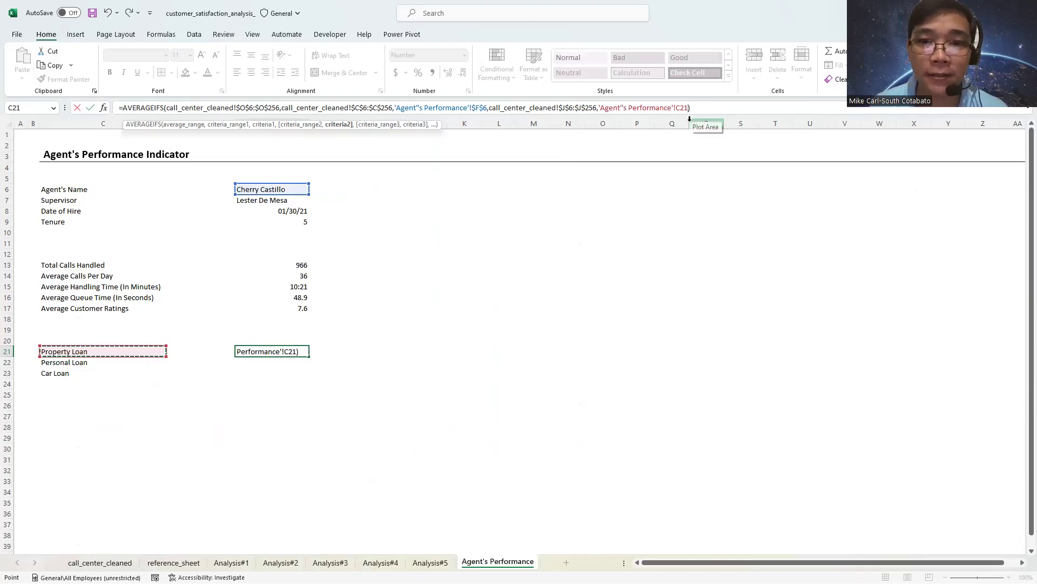
key(ctrl+Return)
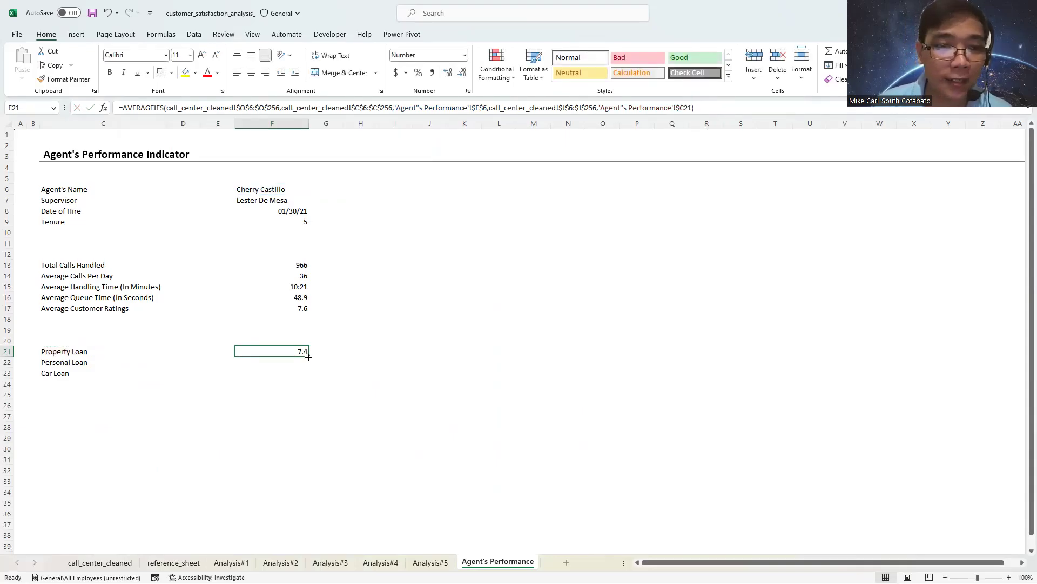
Step: Fill the Property Loan rating formula from F21 down to F23 and check the formulas in the filled cells
drag(309, 356, 307, 376)
click(399, 373)
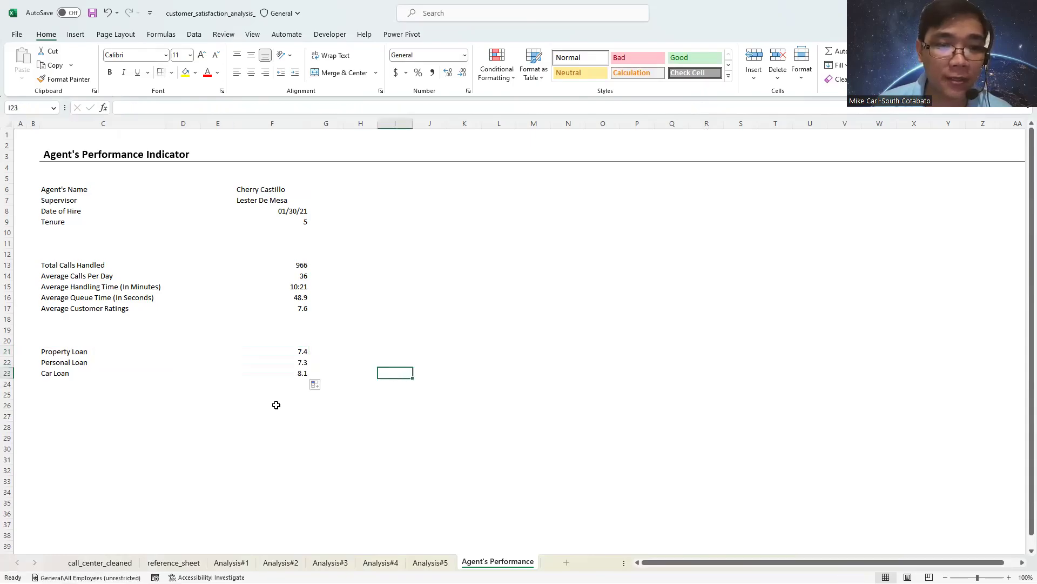
click(283, 363)
click(285, 371)
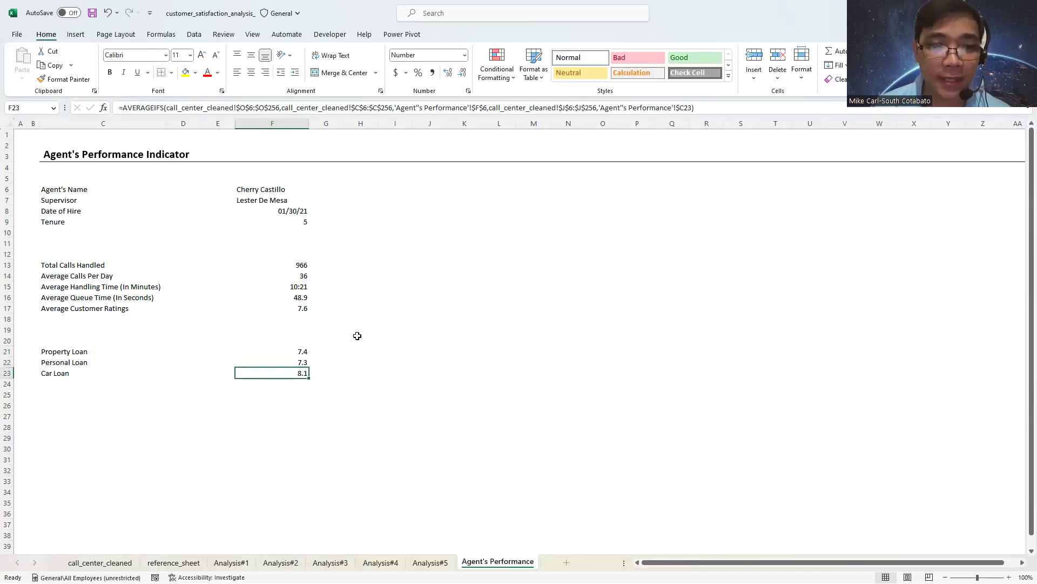
click(291, 354)
click(287, 362)
click(285, 375)
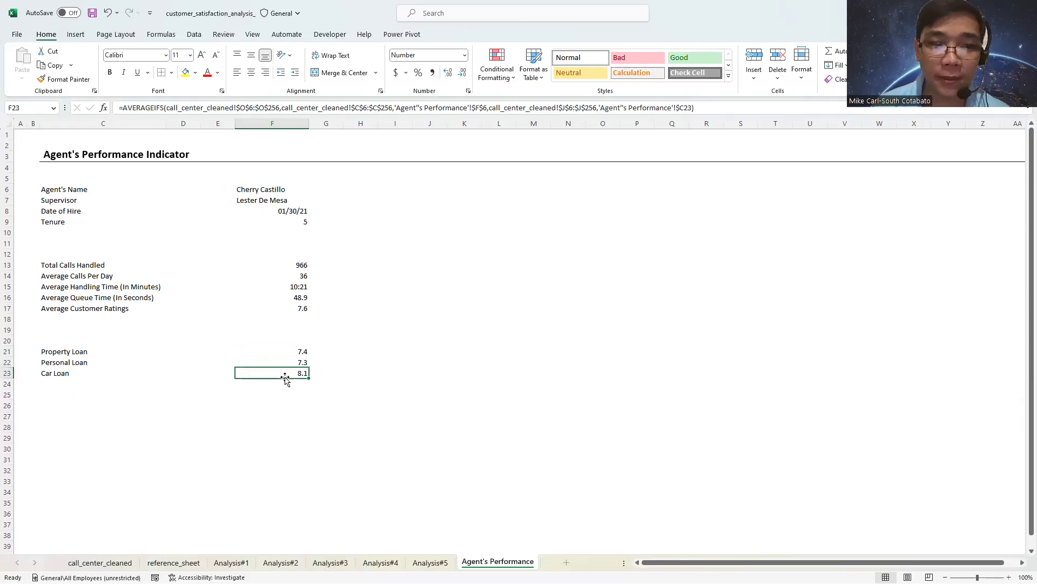
key(Up)
key(Up)
key(Up)
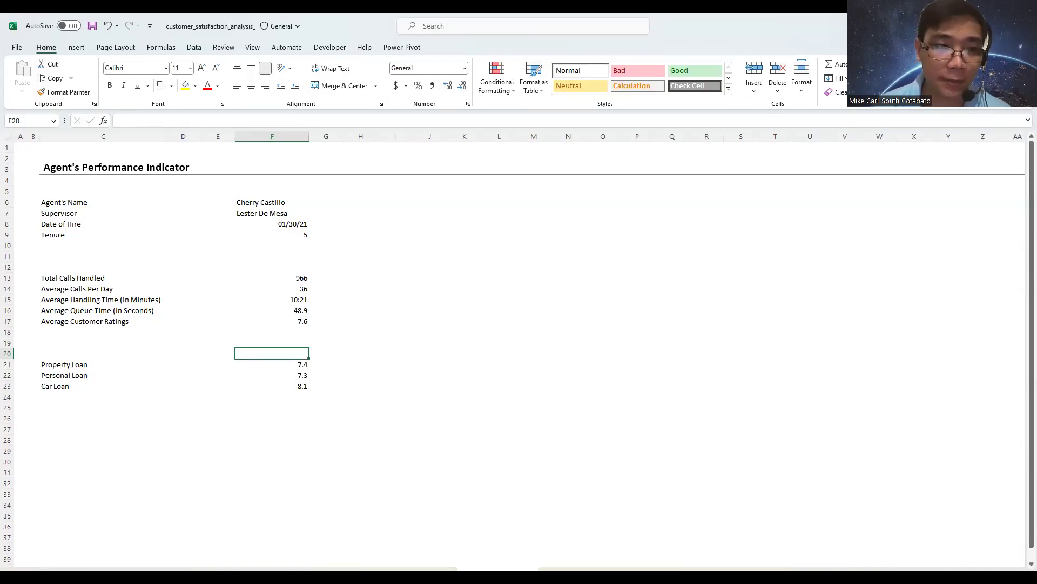
Step: Move the agent details and results in F6:F23 to column D, starting at D6
click(89, 193)
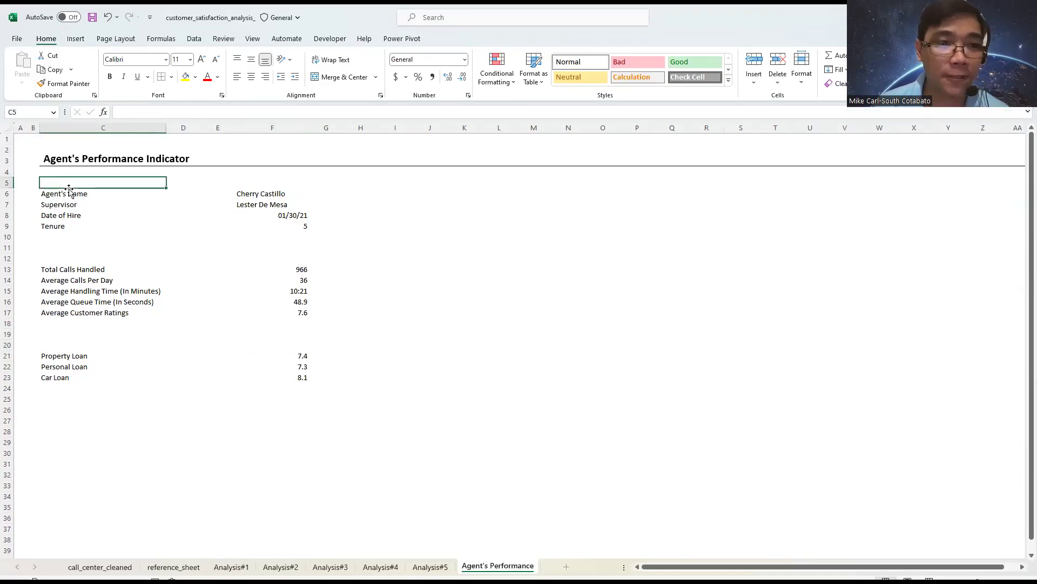
shift+click(270, 179)
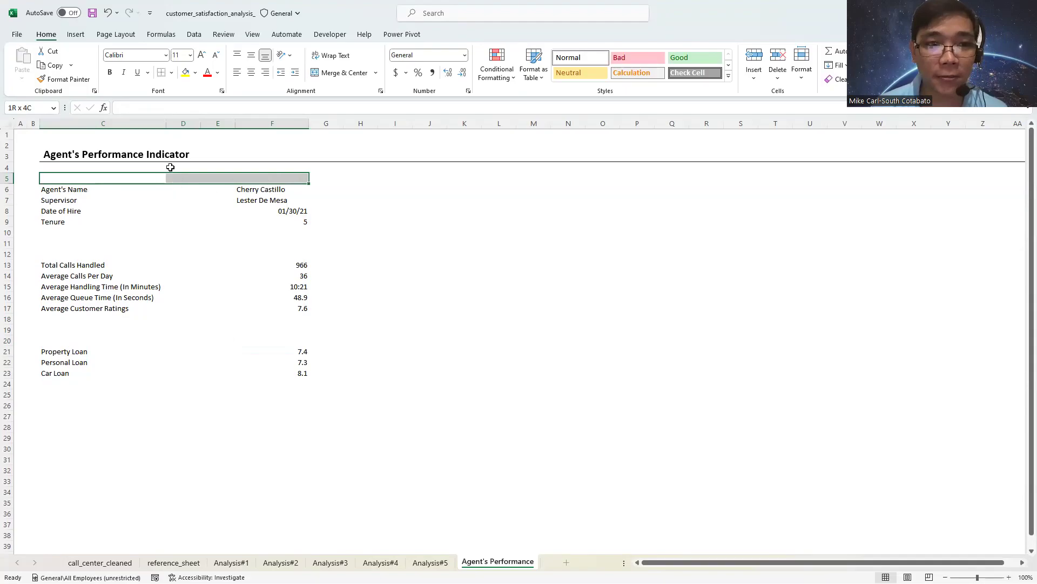
click(250, 191)
shift+click(297, 373)
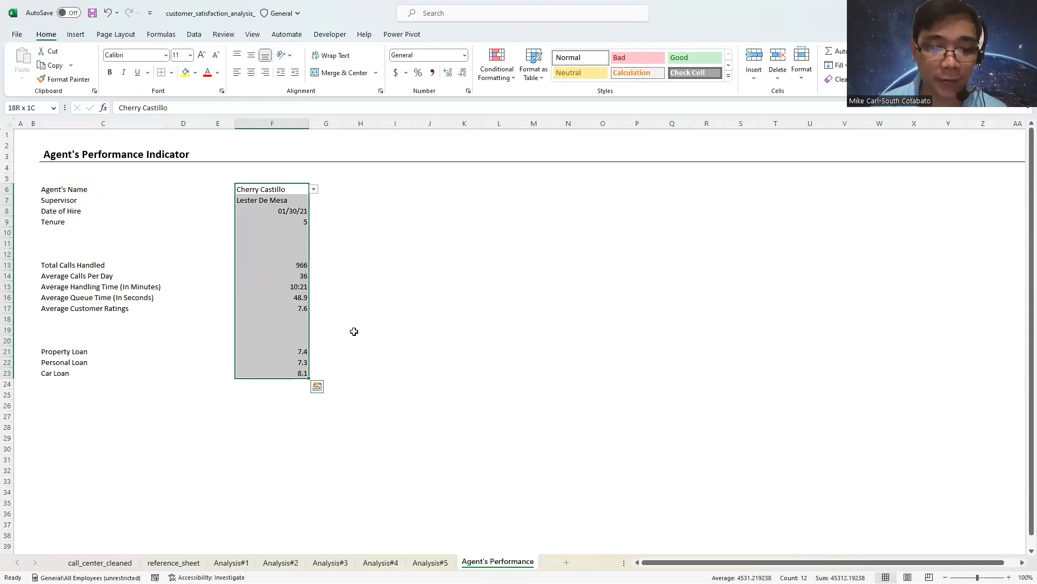
key(ctrl+c)
click(186, 191)
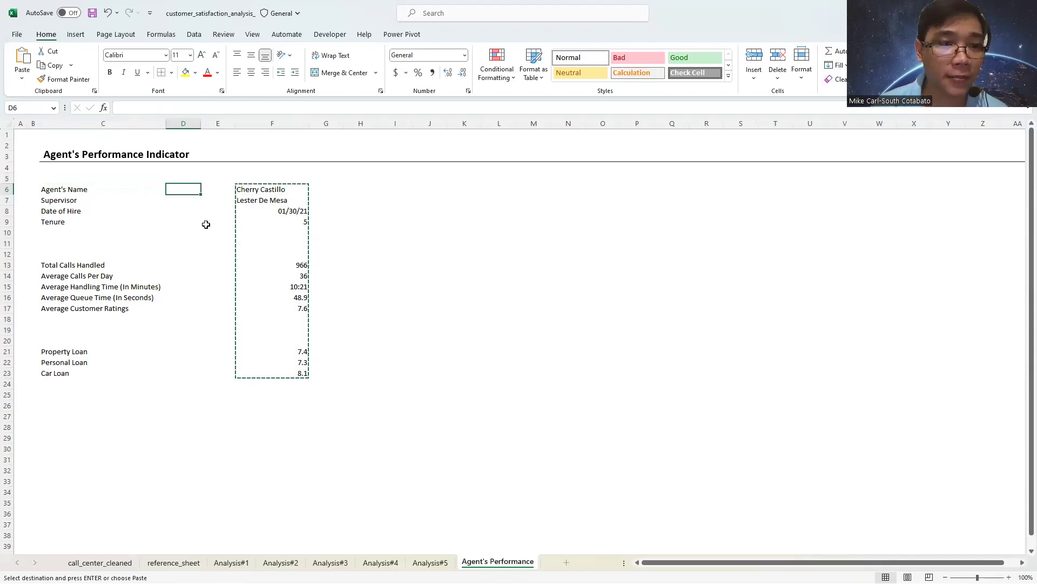
key(ctrl+v)
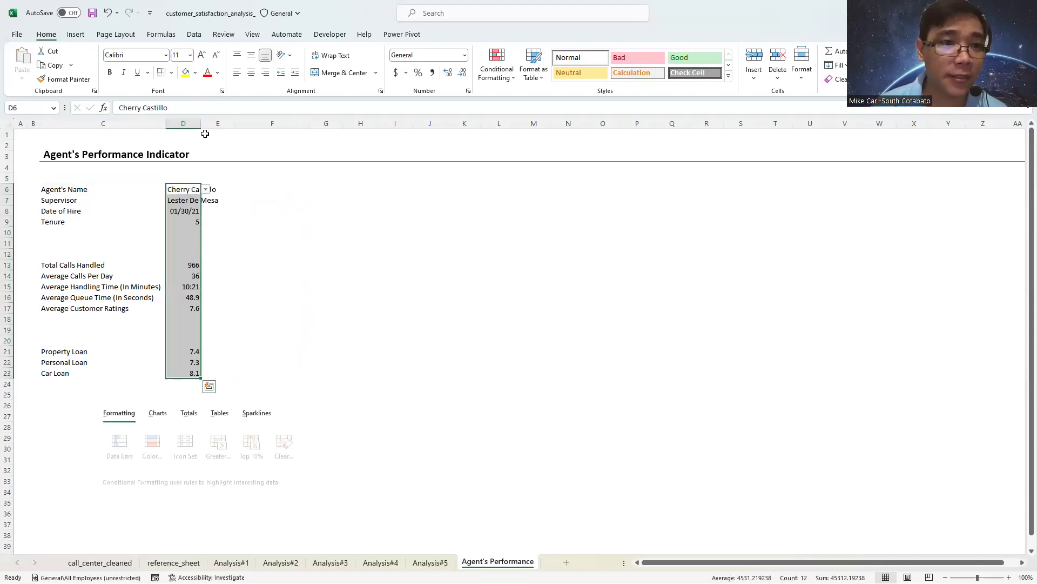
Step: AutoFit the width of column D to its contents and check the moved cells
key(alt+h)
key(o)
key(i)
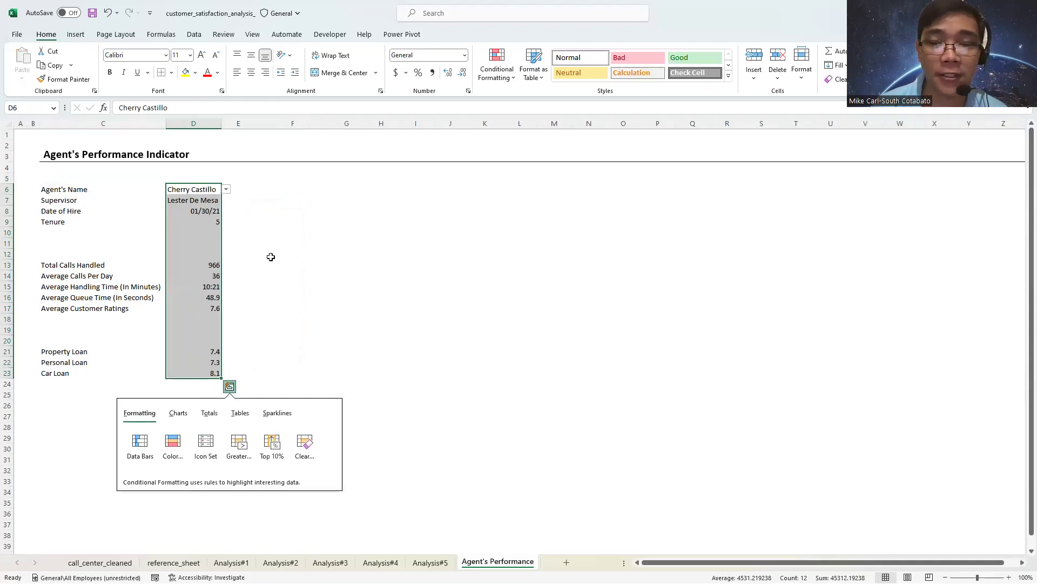
click(271, 257)
click(258, 331)
click(204, 193)
click(198, 362)
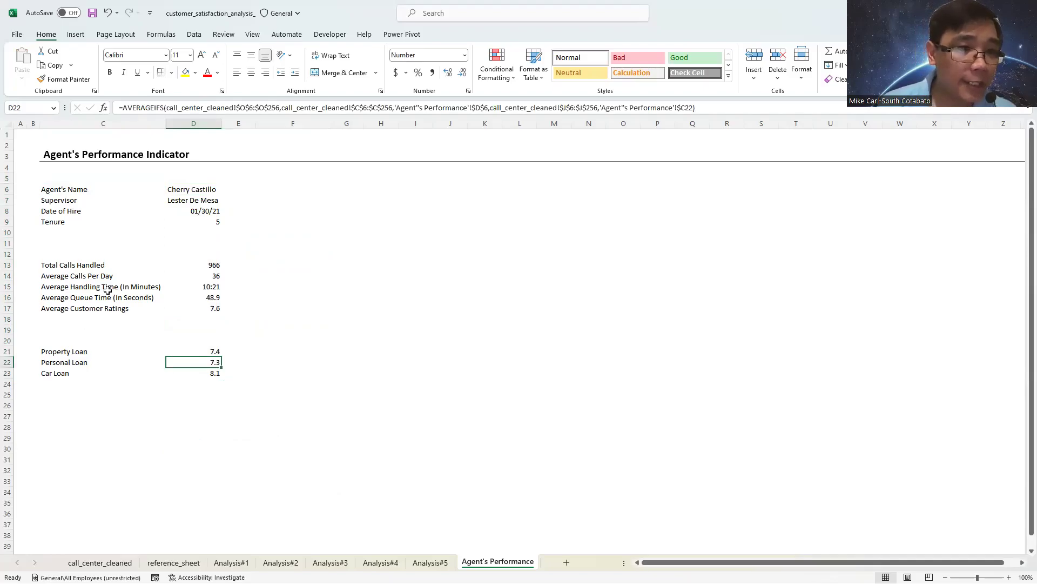
Step: Merge and center C5:D5 above the agent details and enter the heading Agent's Information
click(81, 177)
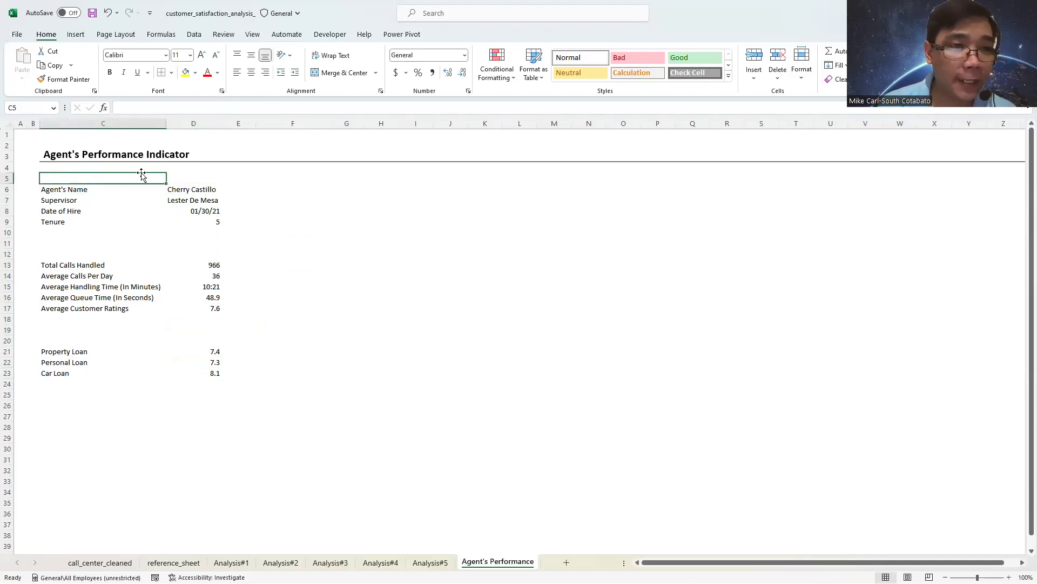
shift+click(201, 176)
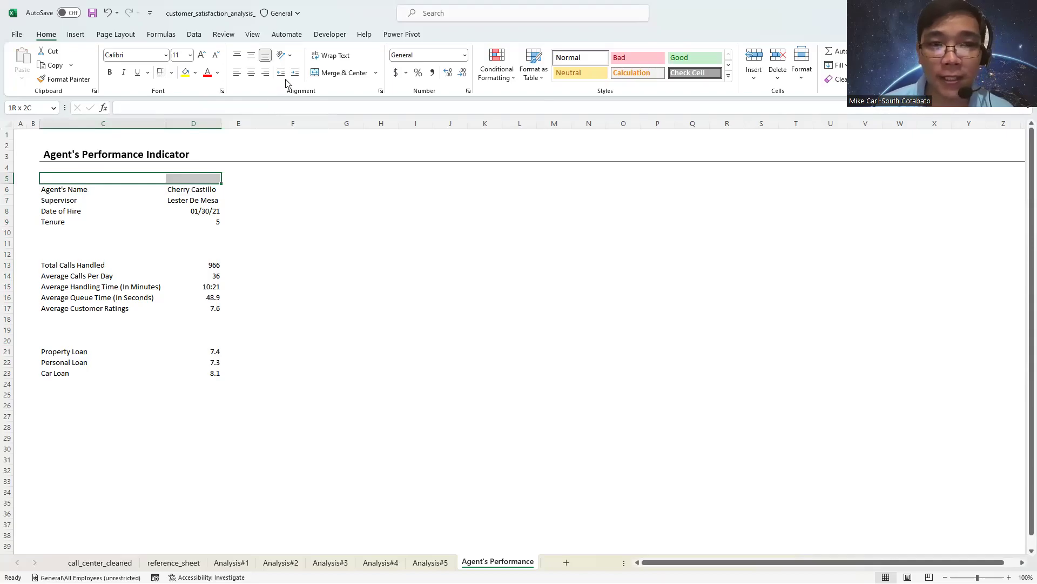
click(344, 76)
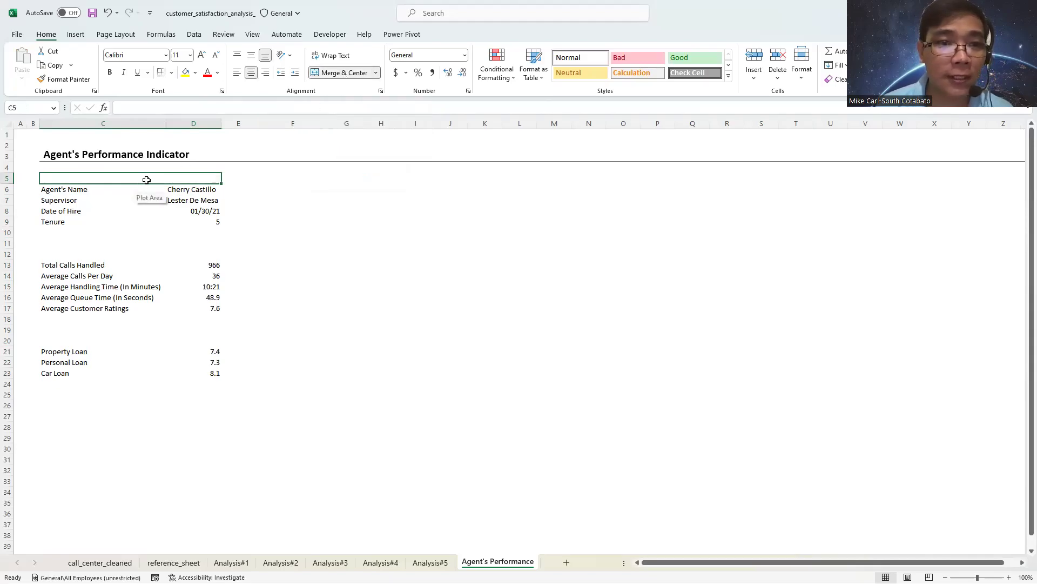
double_click(150, 180)
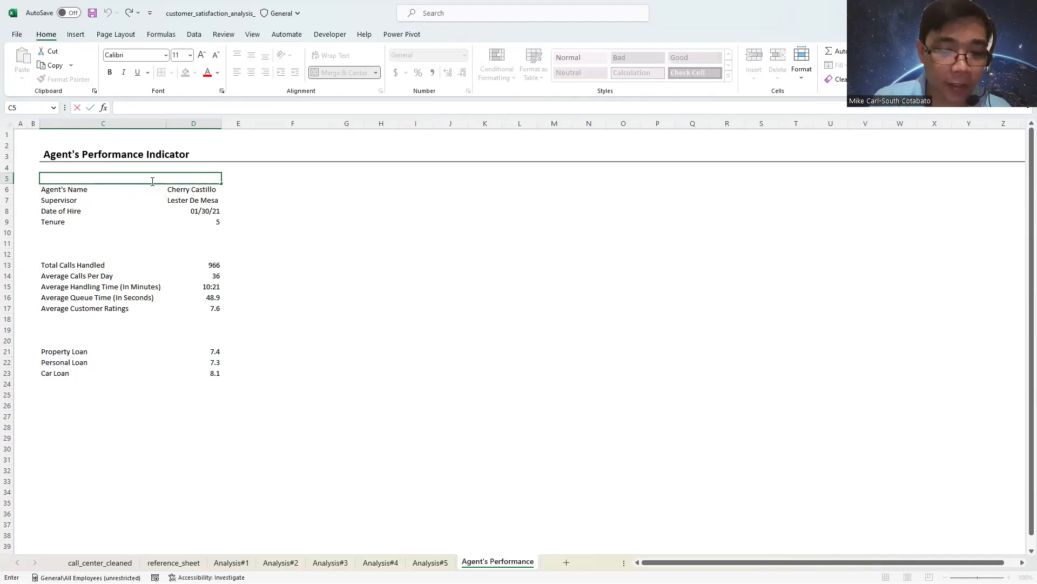
text(AG)
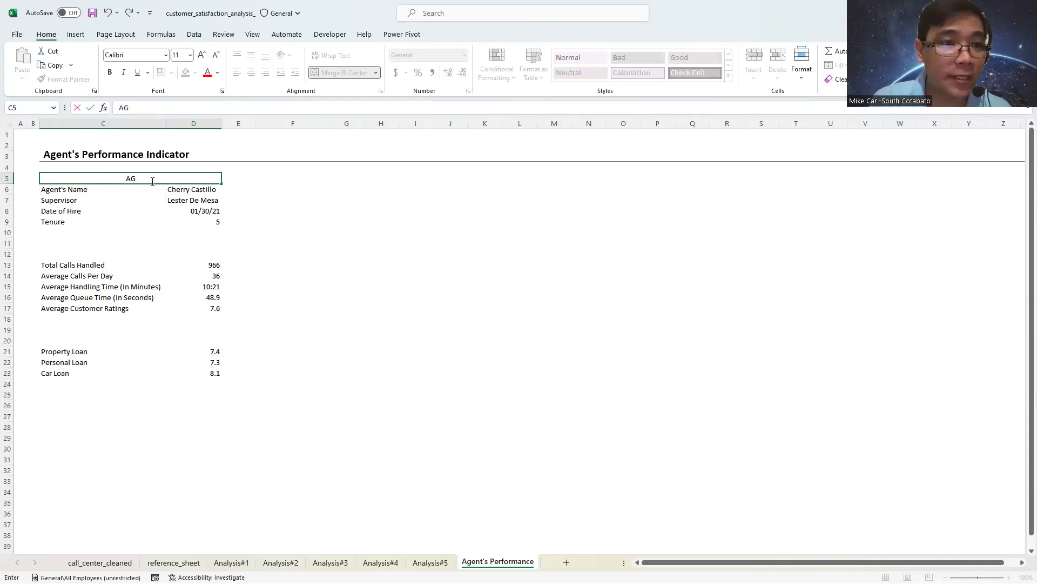
key(BackSpace)
text(gent)
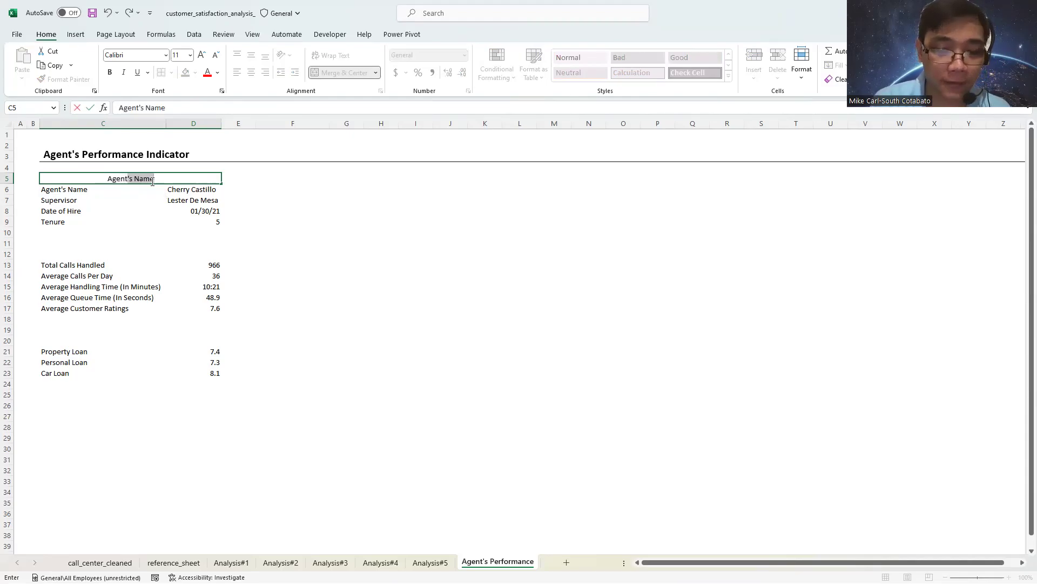
text('s Inform)
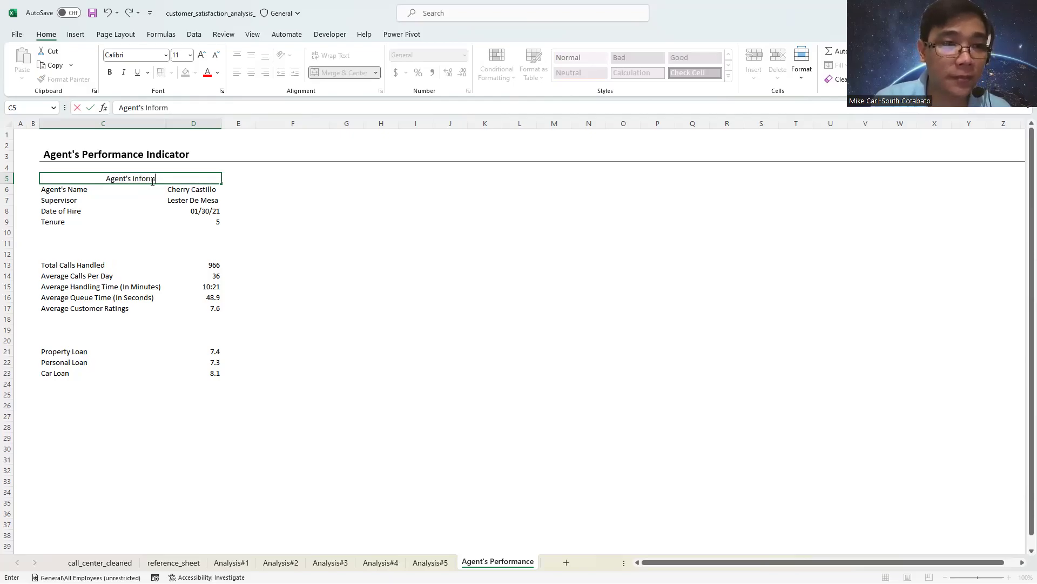
text(ation)
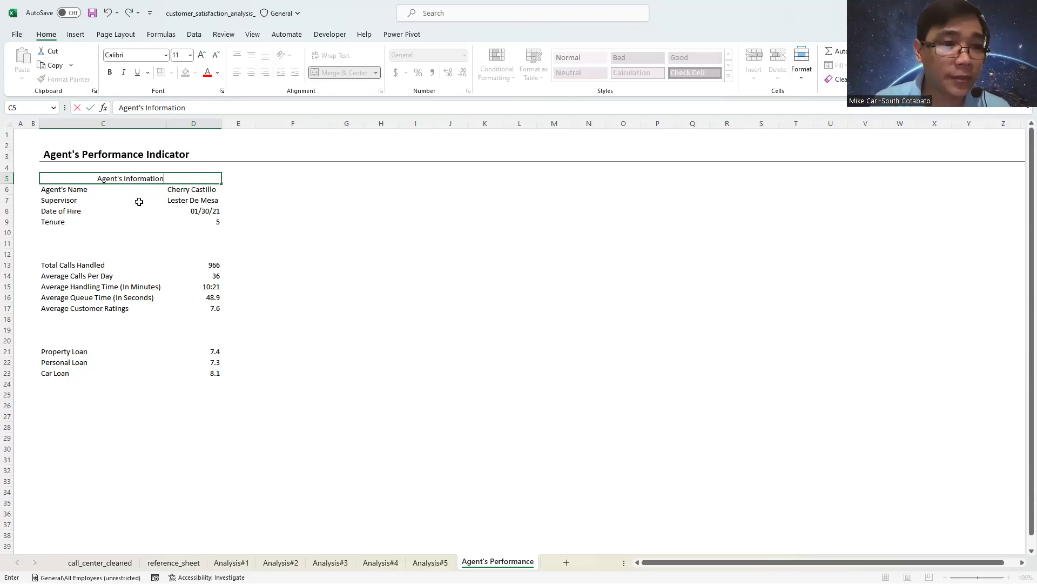
click(139, 202)
Step: Merge and center C12:D12 above the call results and enter the heading Agent's Performance Metrics
click(102, 254)
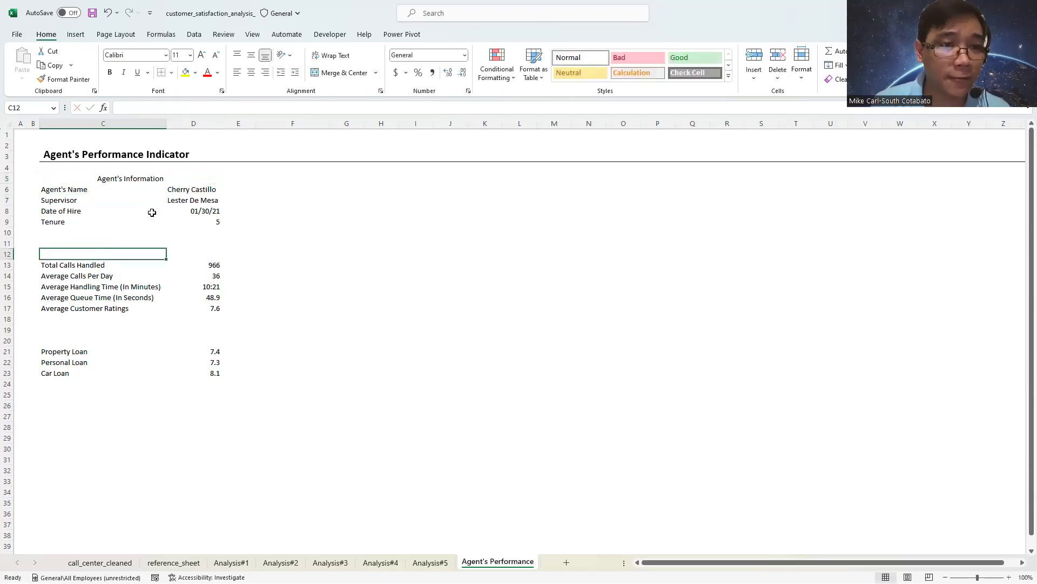
shift+click(192, 253)
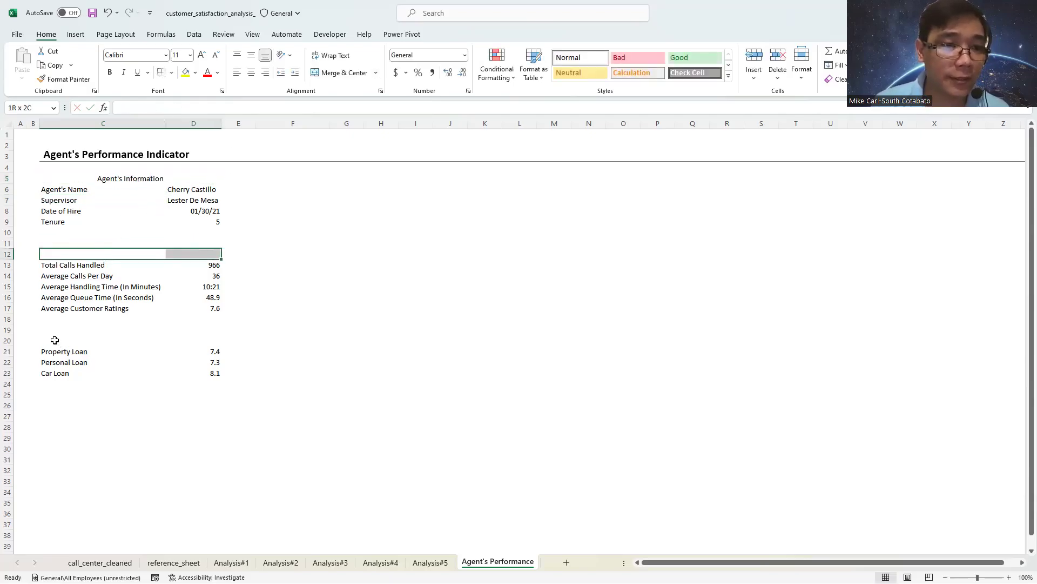
ctrl+click(97, 339)
ctrl+click(190, 339)
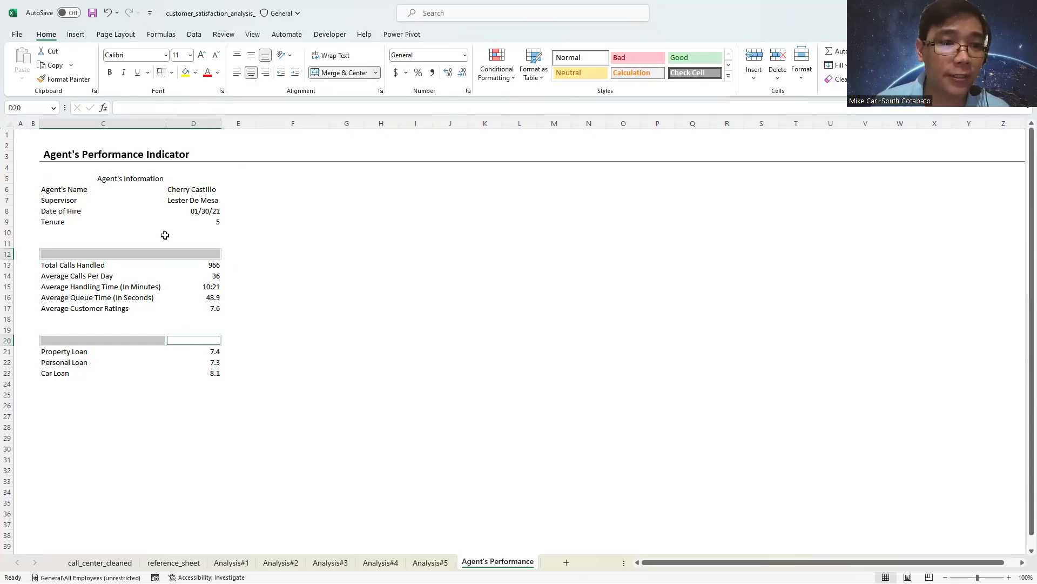
double_click(134, 254)
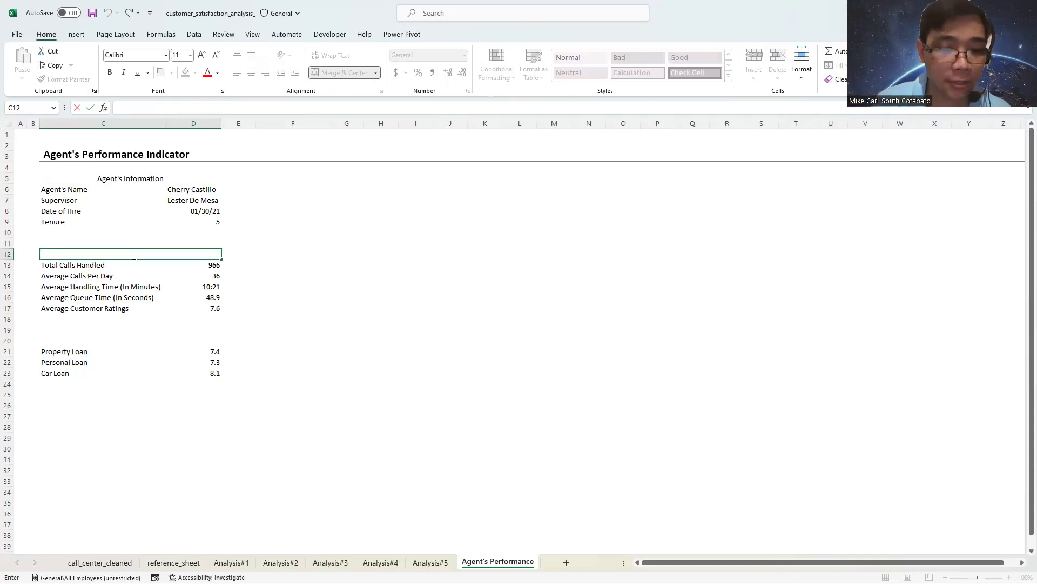
text(Agen)
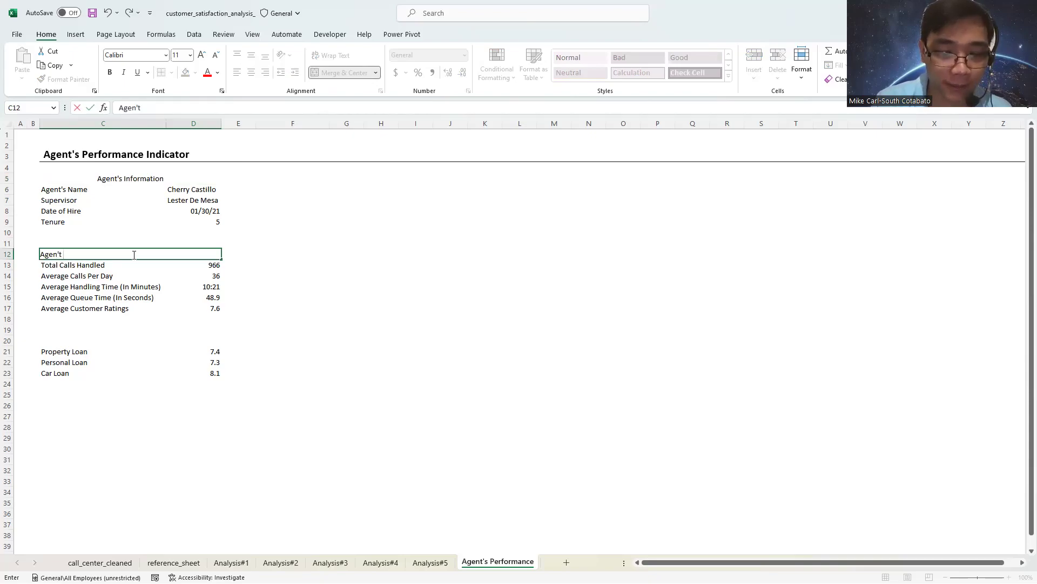
text(t's Performa)
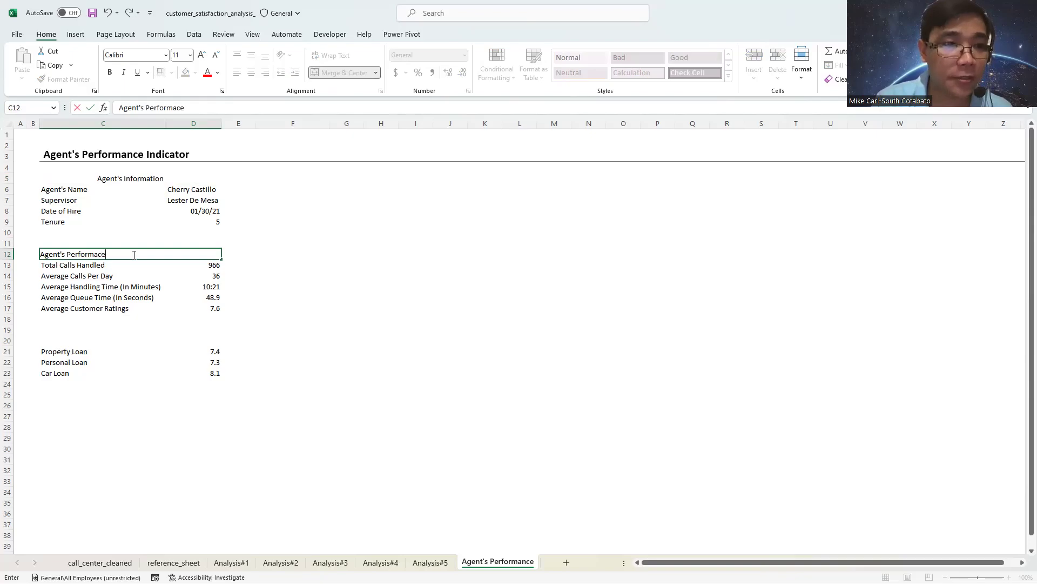
text(nce Metrics)
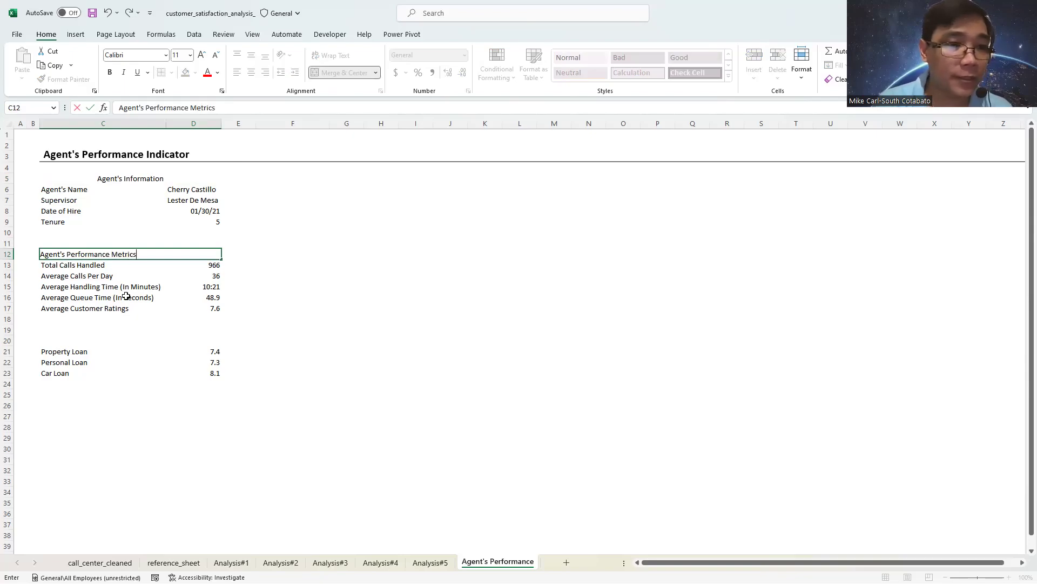
Step: Merge and center C20:D20 above the loan ratings and enter the heading Performance By Products
click(113, 340)
click(188, 341)
click(136, 341)
click(140, 332)
drag(152, 340, 200, 340)
click(327, 74)
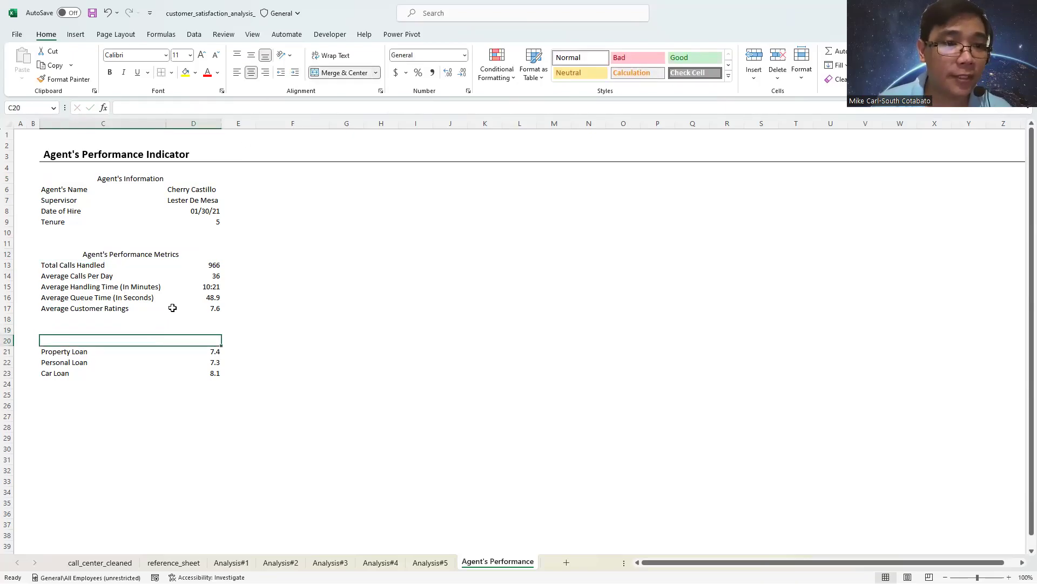
double_click(141, 340)
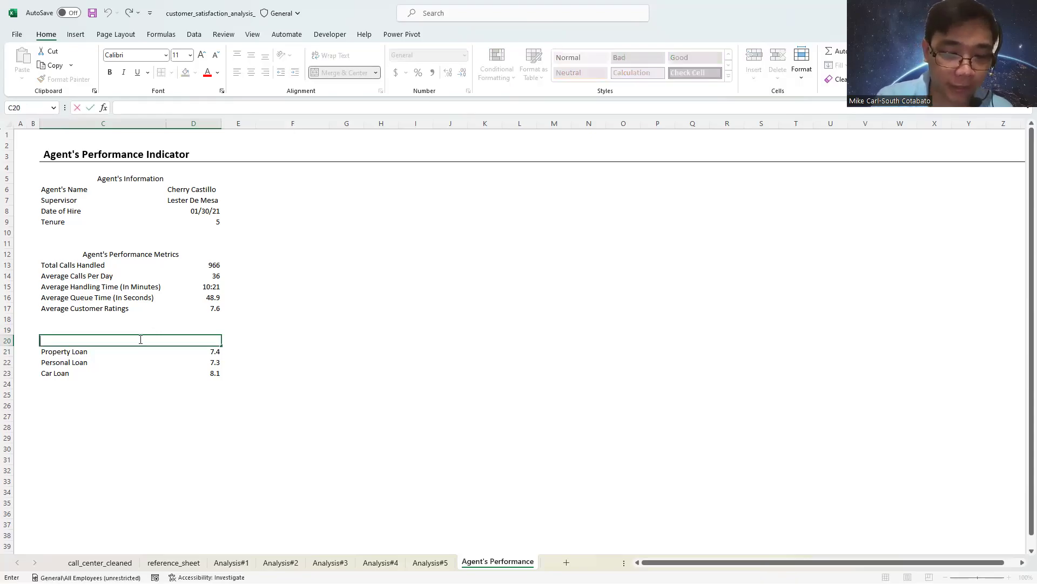
text(Performacnce By Pr)
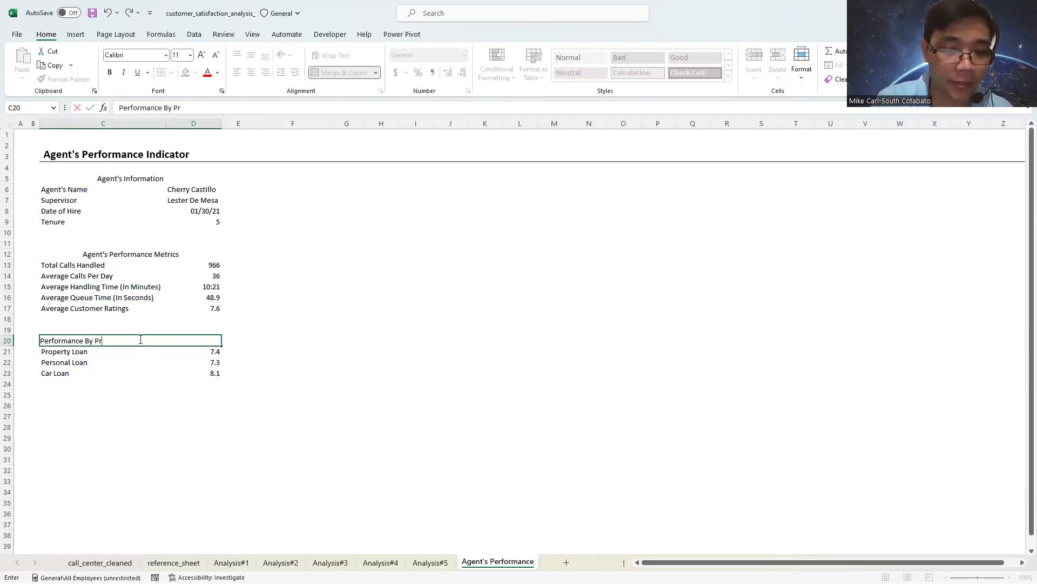
text(oducts)
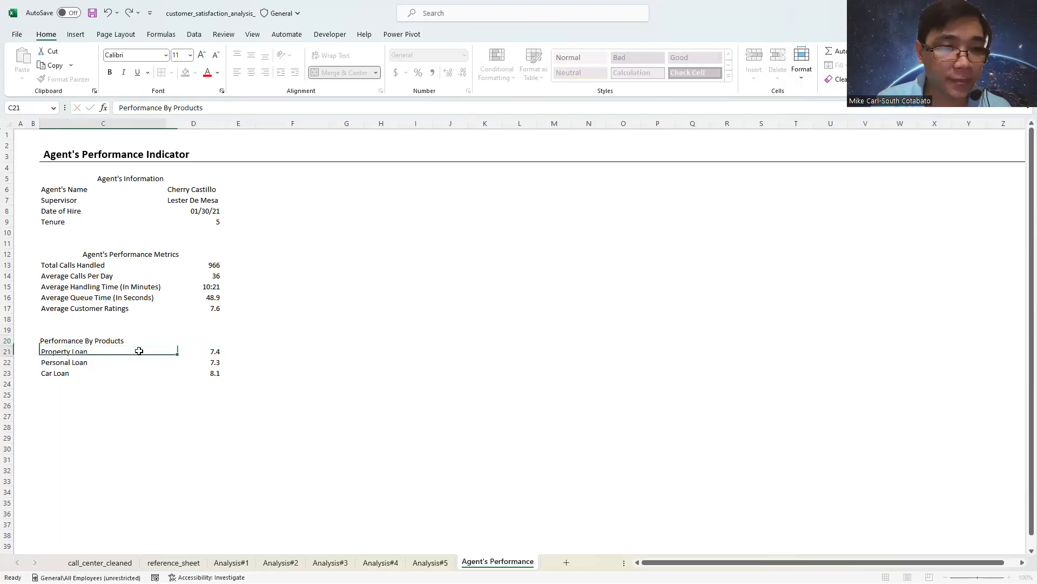
key(Return)
Step: Format the three section headings in rows 5, 12 and 20 with a dark blue fill and bold white text
scroll(129, 346, down, 1)
click(266, 361)
click(87, 348)
click(147, 309)
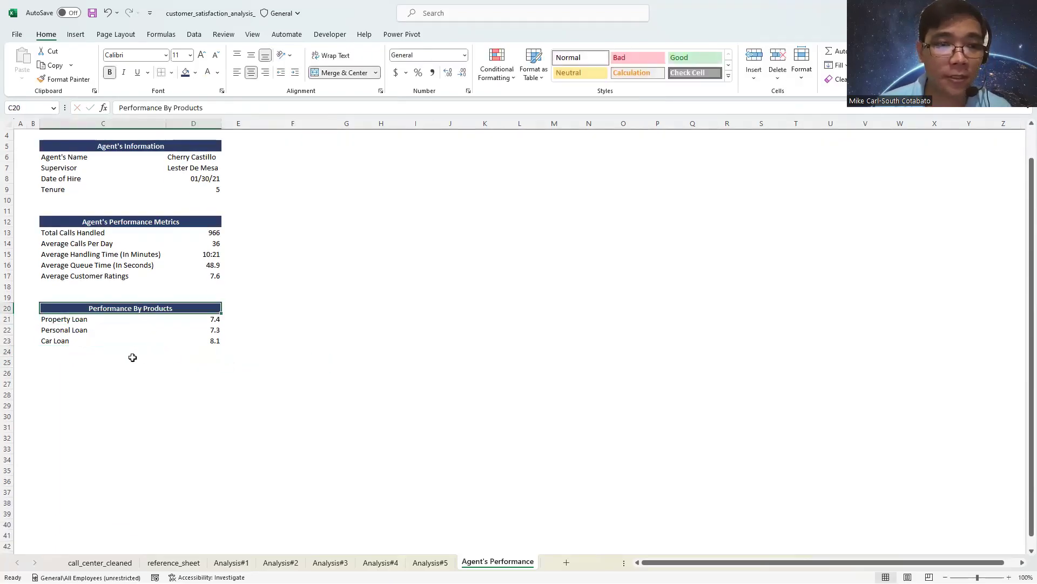
Step: Enter the label Average in C24 below Car Loan and make it bold
click(108, 354)
text(Averafe)
key(BackSpace)
key(BackSpace)
text(ge)
click(205, 353)
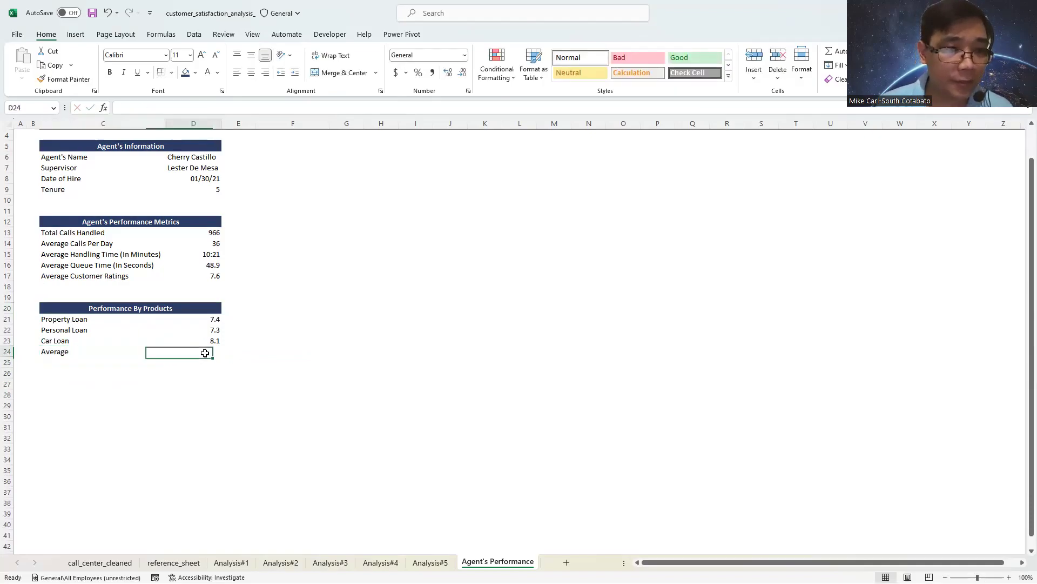
click(55, 352)
key(ctrl+b)
Step: Calculate the average of the three loan ratings in D21:D23 with AutoSum's Average function, placing it in D24
click(205, 351)
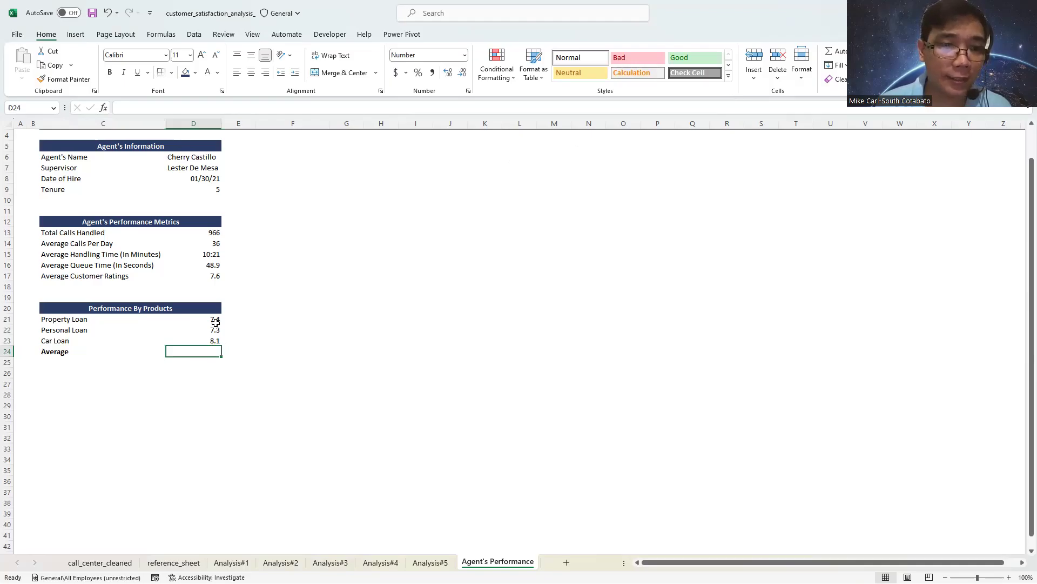
drag(205, 320, 213, 341)
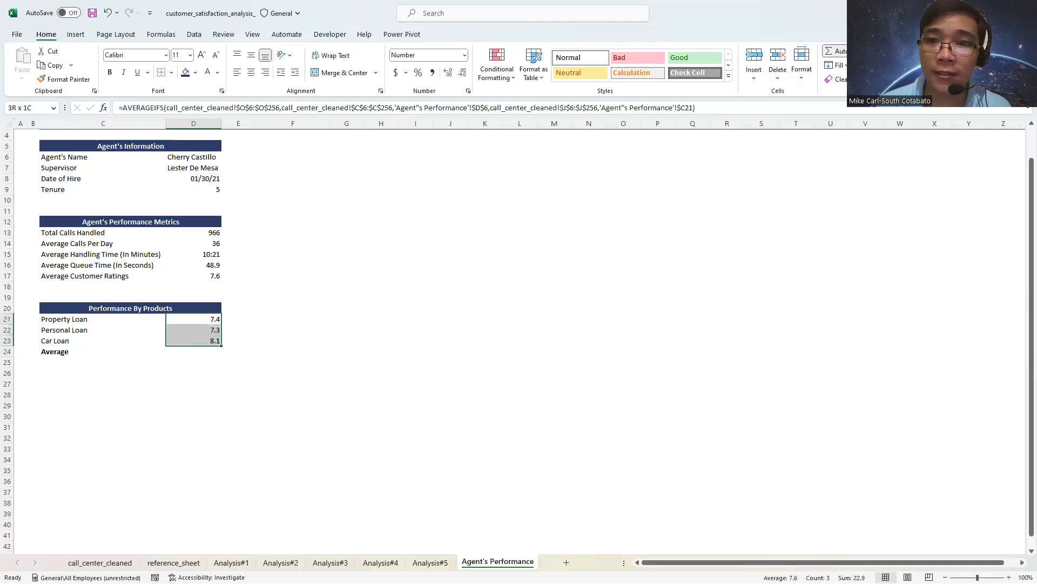
click(859, 51)
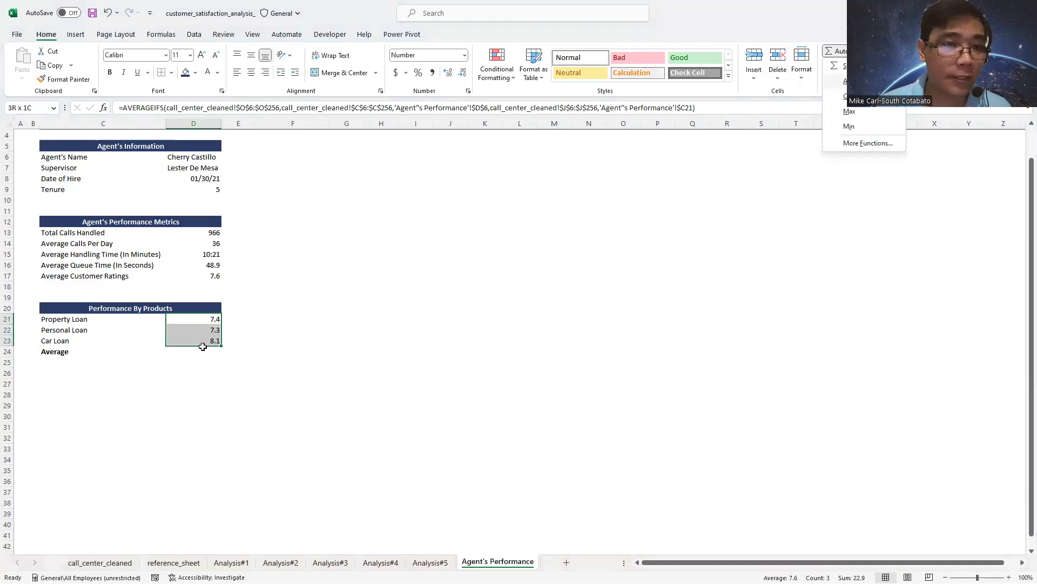
Step: Add a bottom border beneath the Car Loan row, C23:D23, to separate it from the Average row
drag(69, 341, 206, 342)
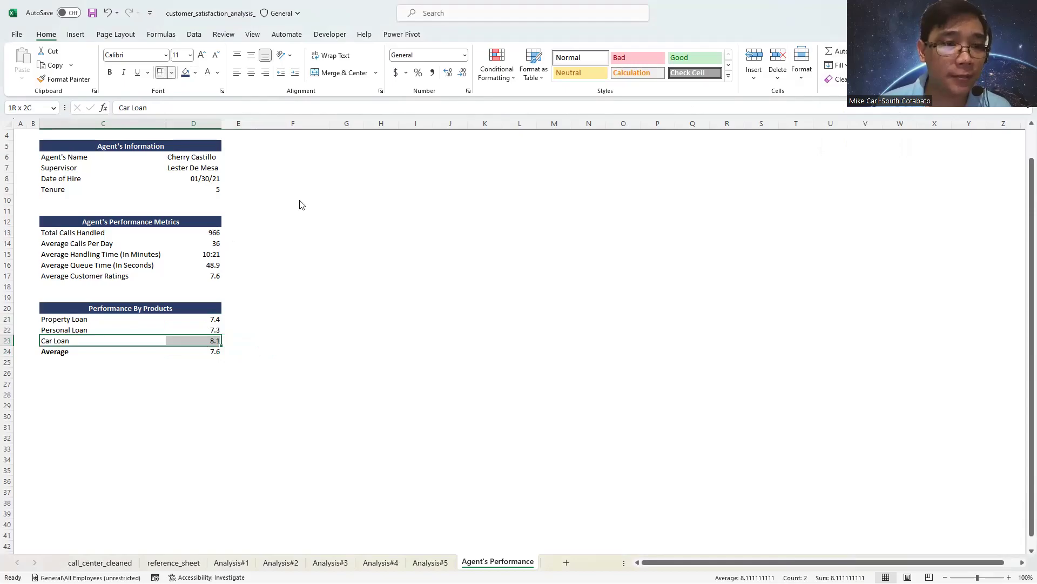
click(172, 72)
click(245, 247)
click(284, 302)
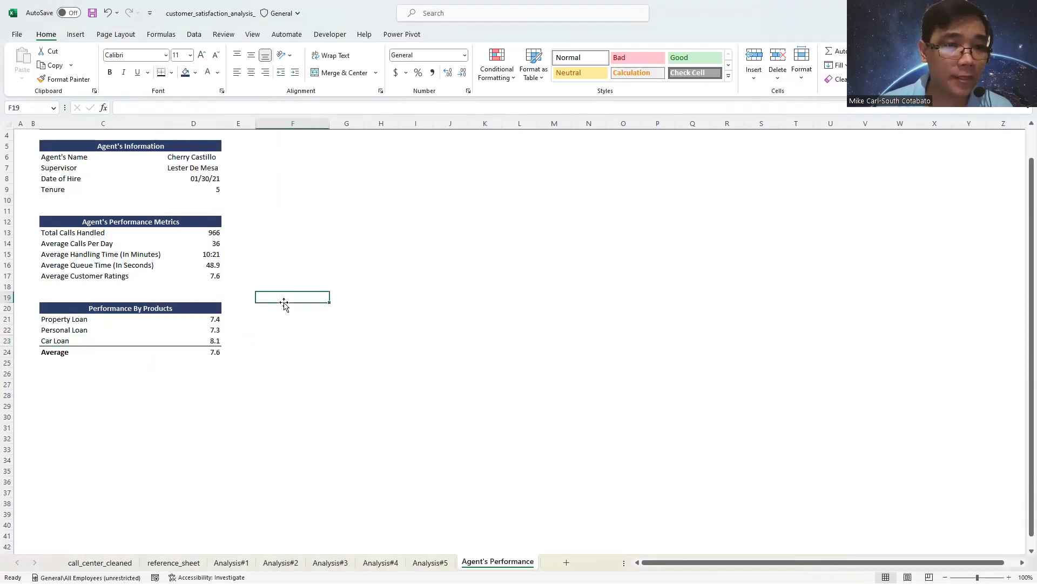
scroll(295, 396, up, 1)
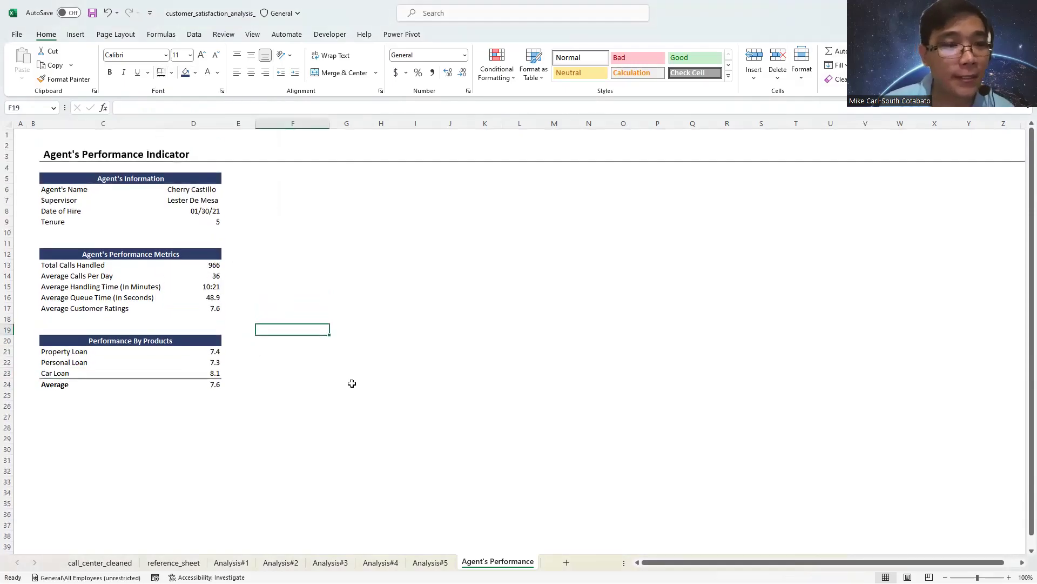